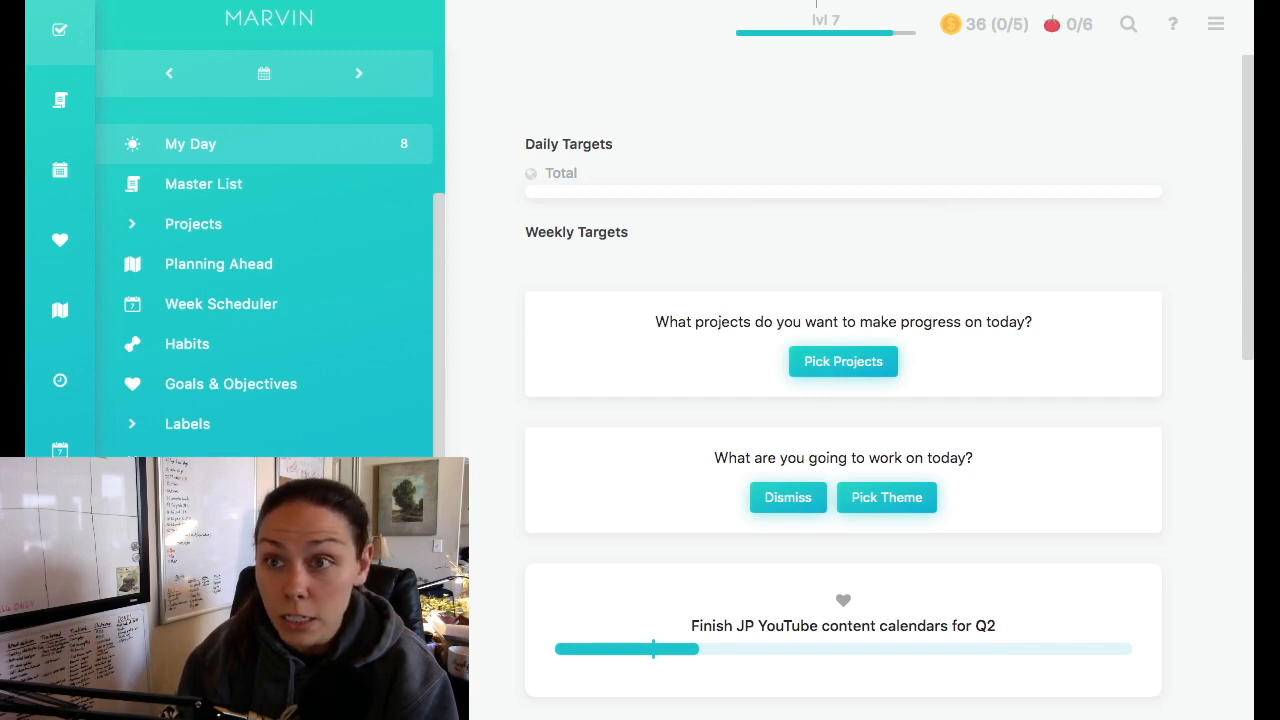
- Run the _celebrate command through the quick new-task entry, and dismiss the entry bar
key(ctrl+space)
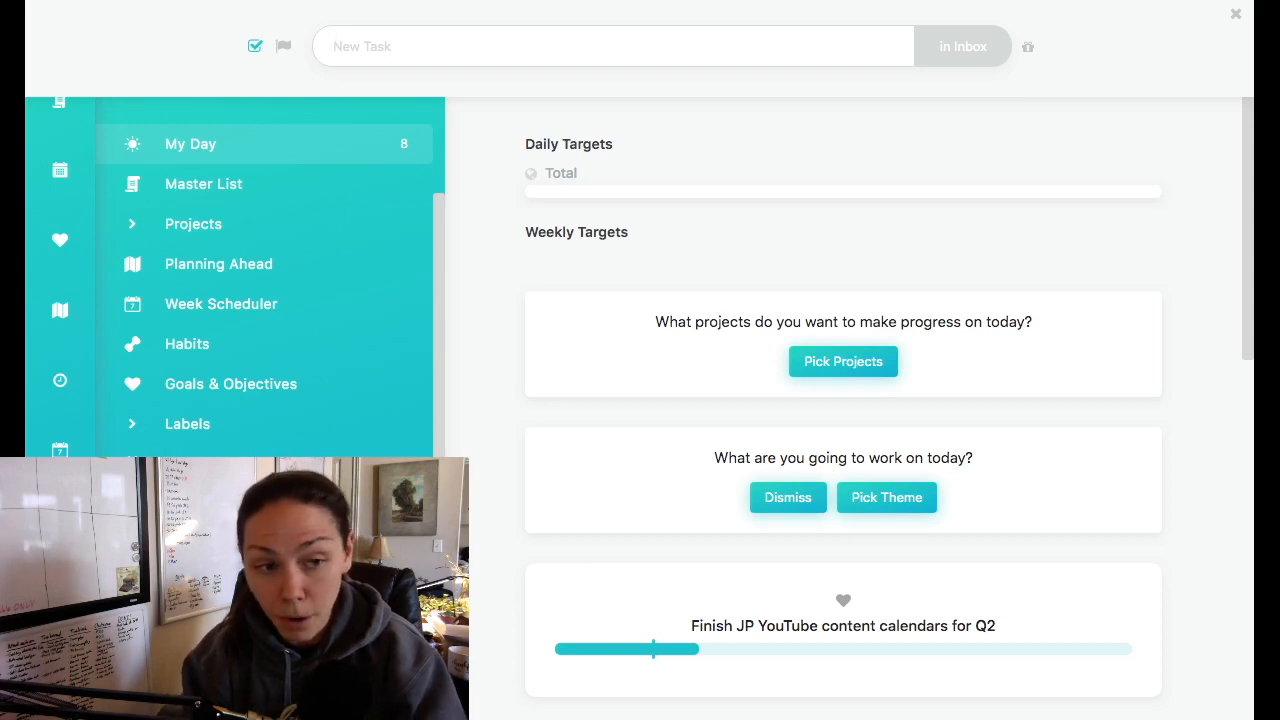
text(_celebrate)
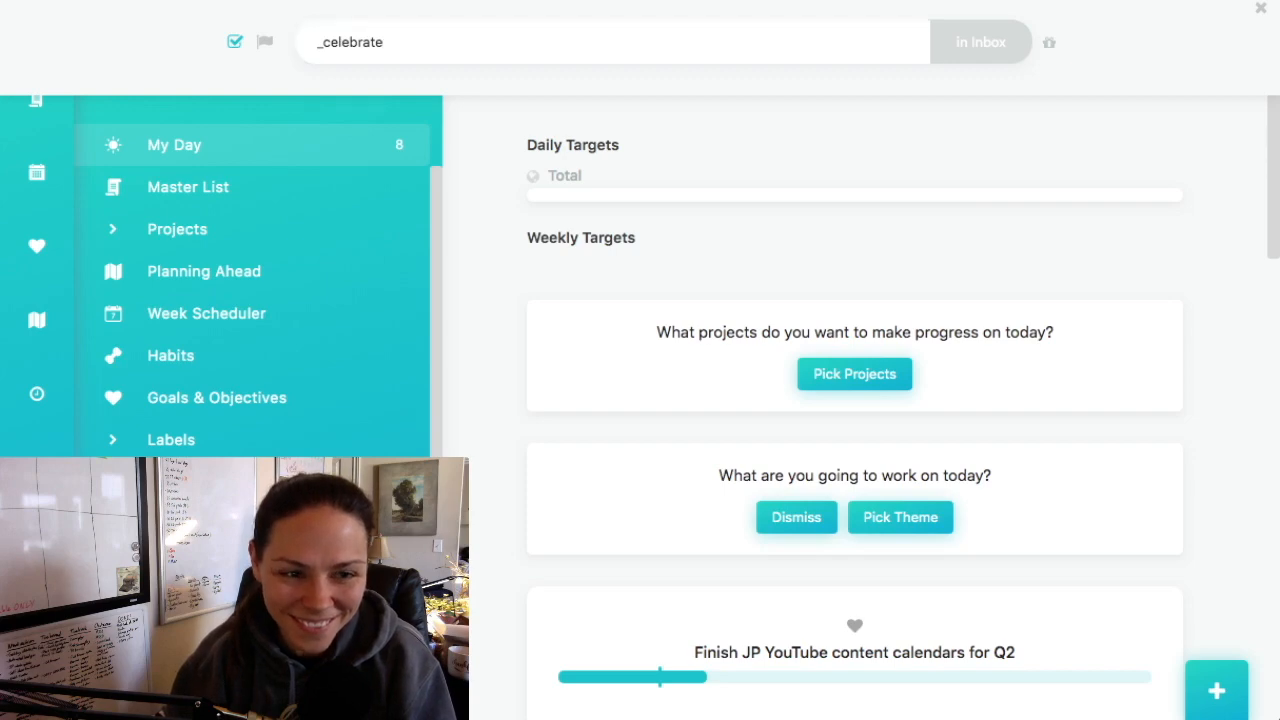
key(Return)
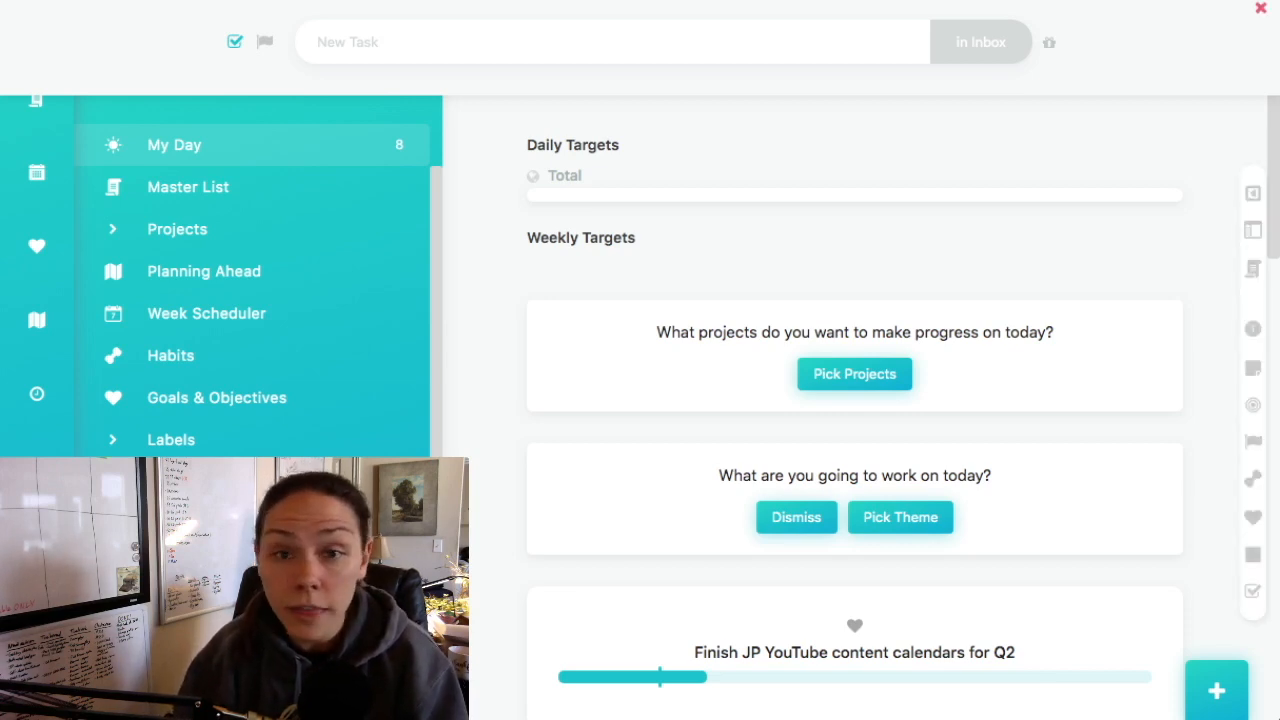
key(Escape)
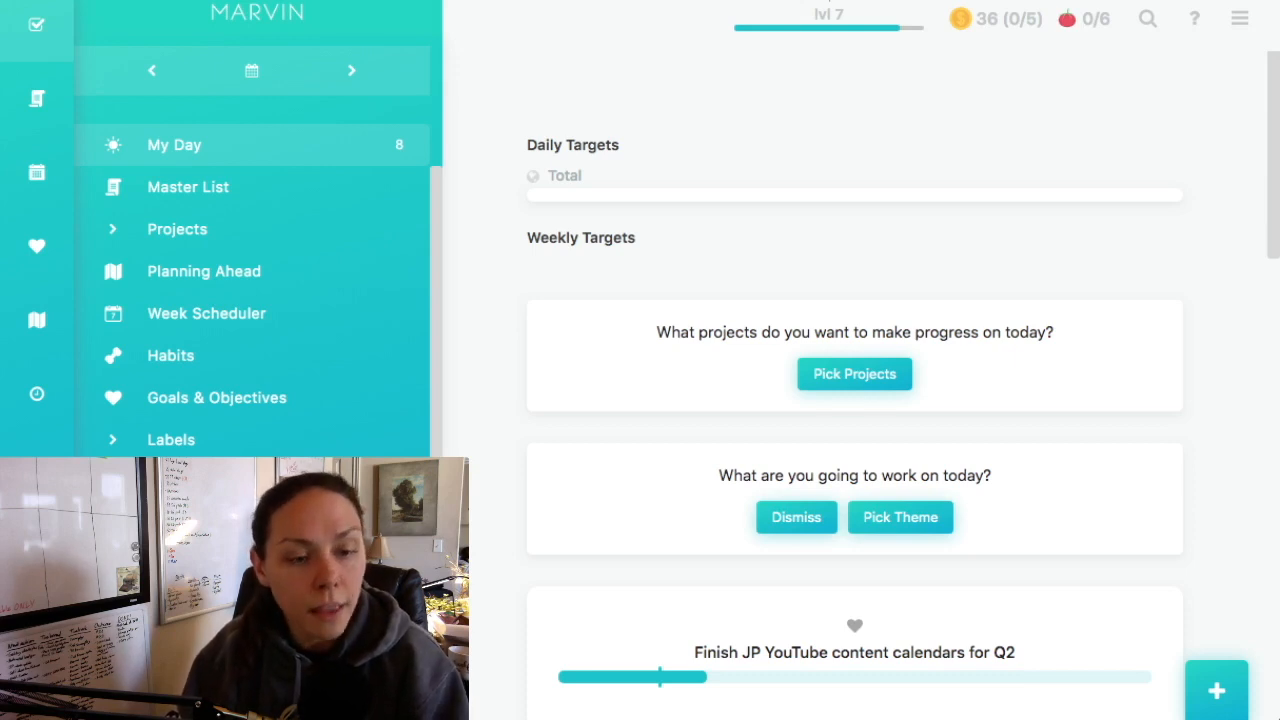
scroll(854, 418, down, 5)
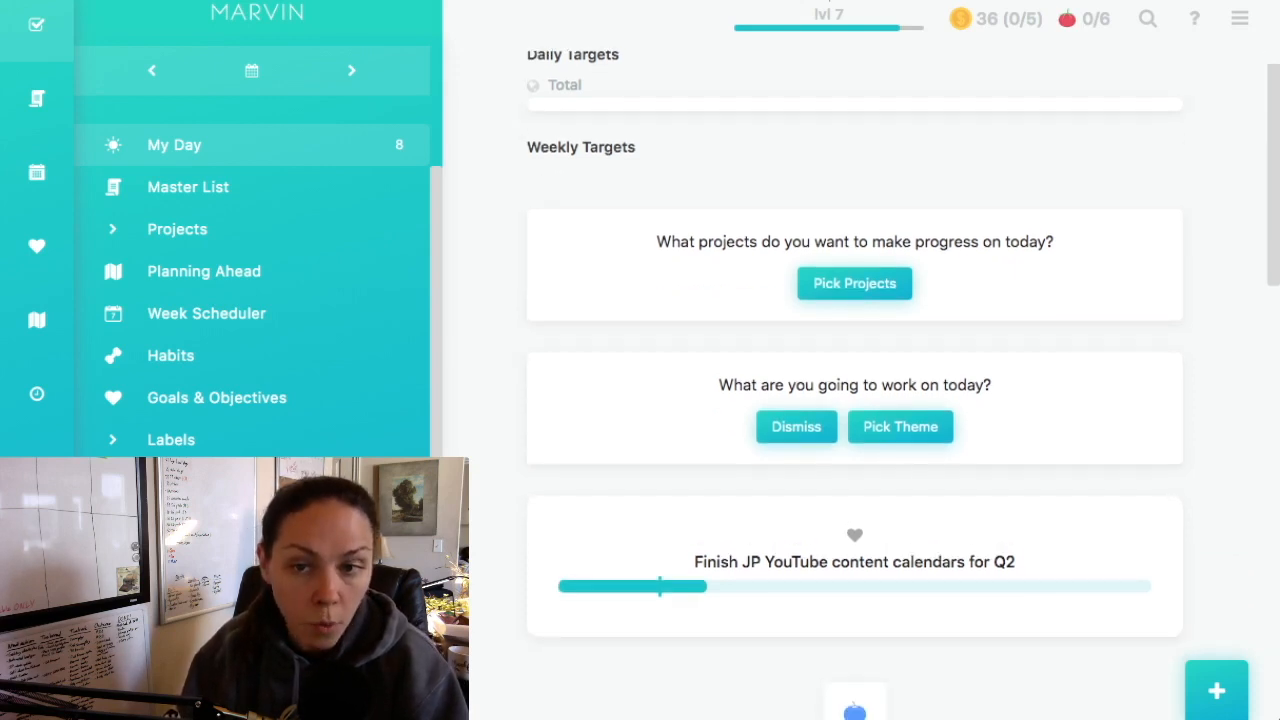
scroll(854, 400, up, 7)
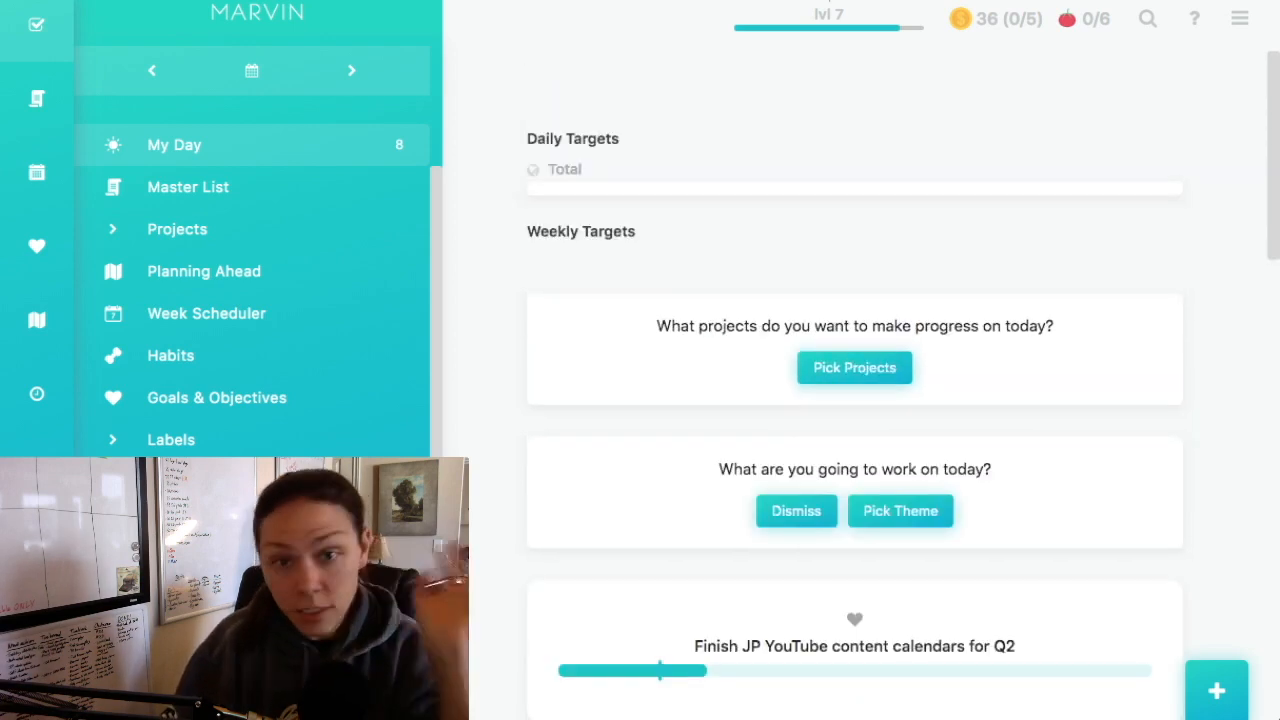
scroll(854, 400, up, 1)
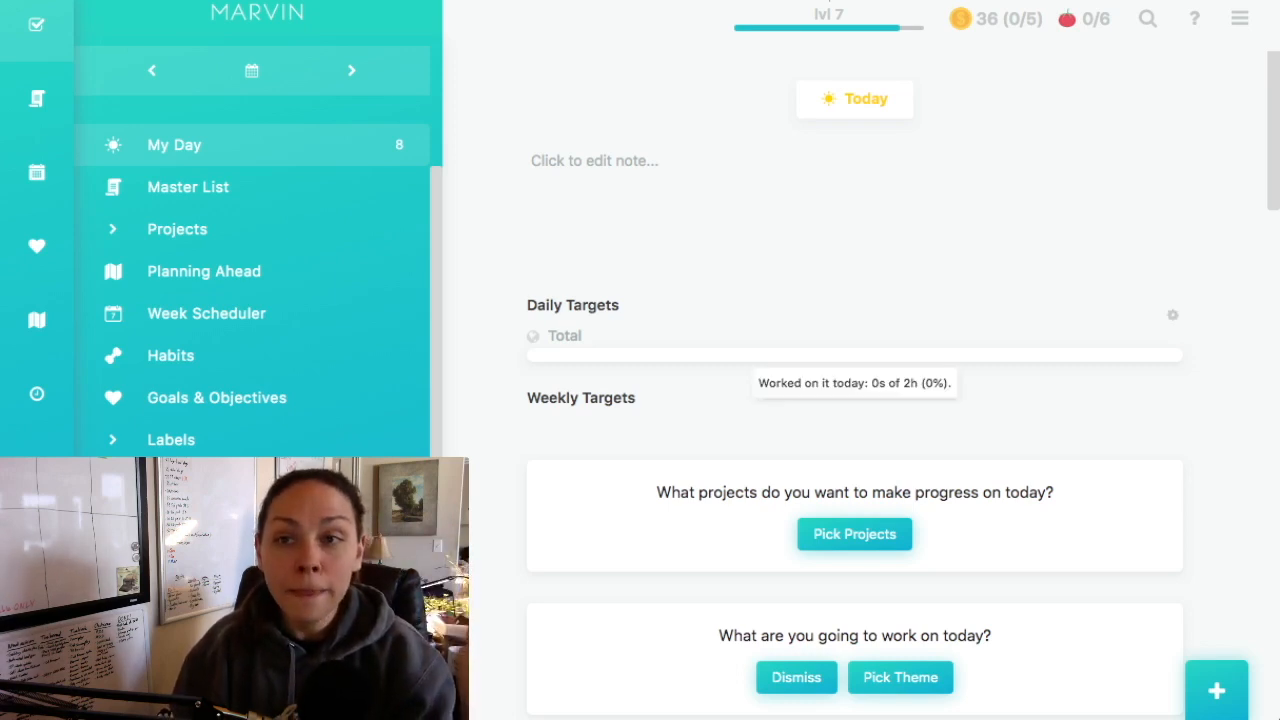
click(1240, 18)
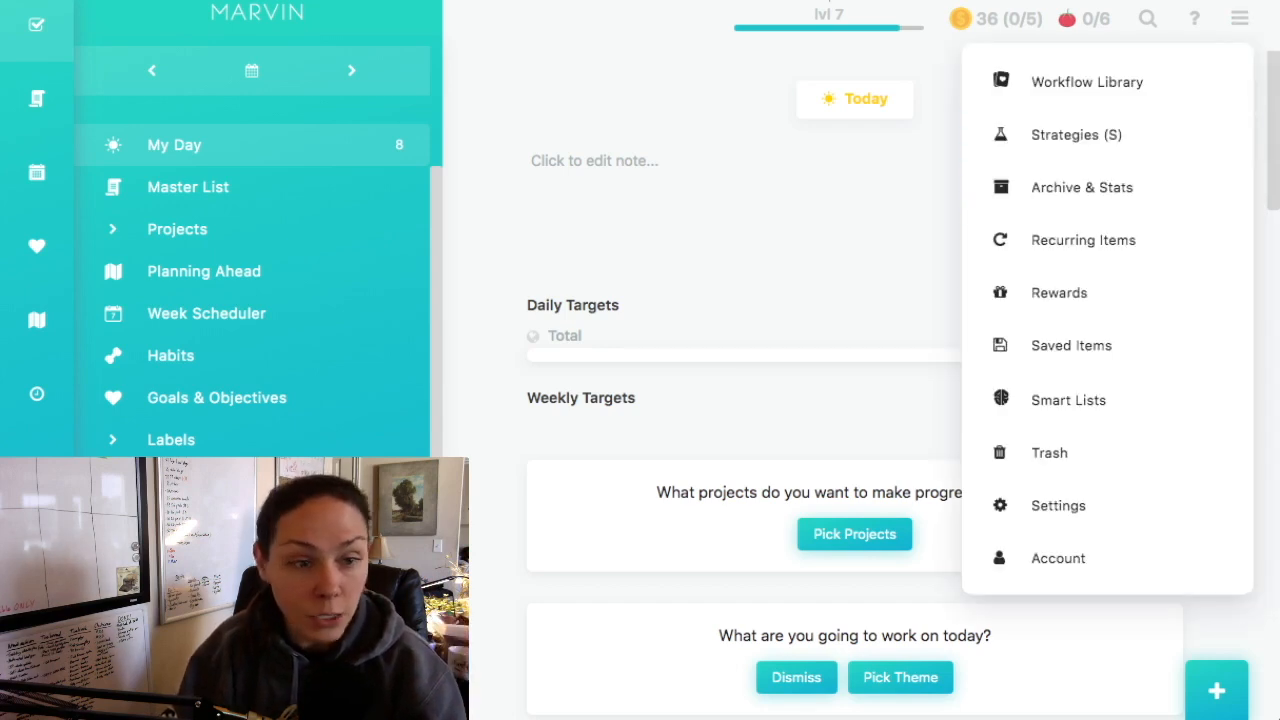
key(Escape)
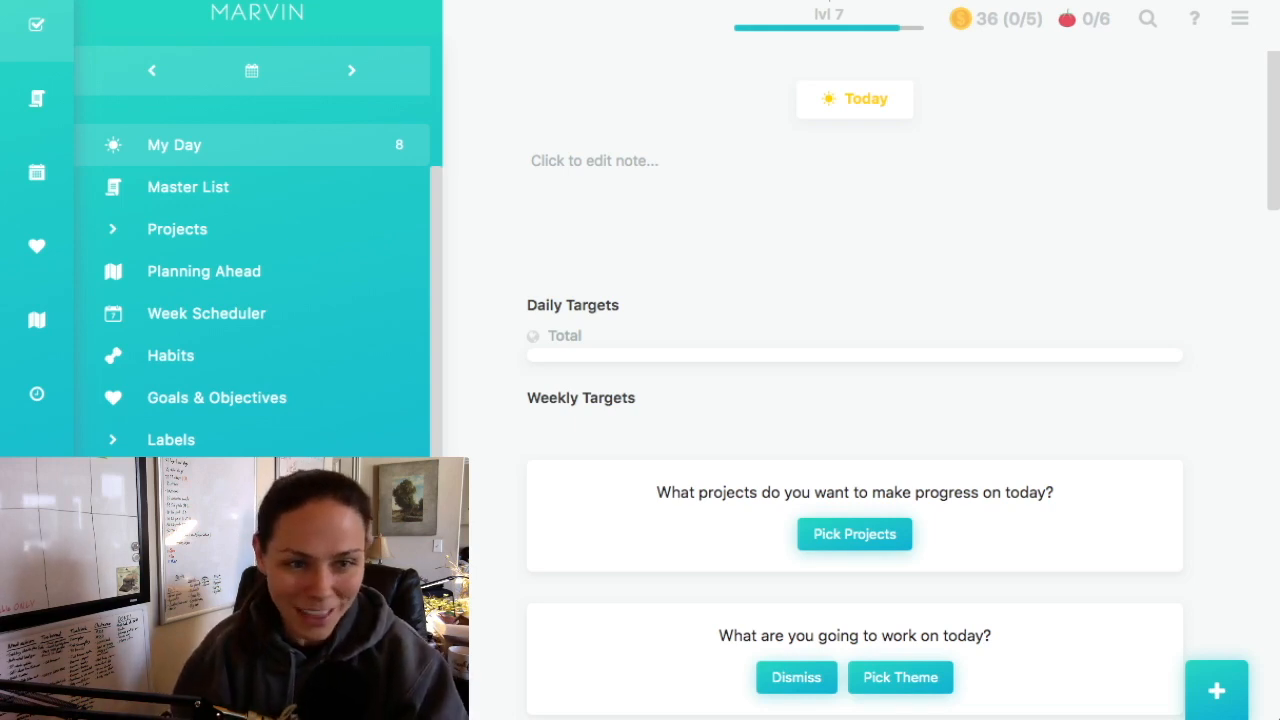
- Open the Strategies library, look through the available strategies down to Reward Tasks, and close it
click(1239, 18)
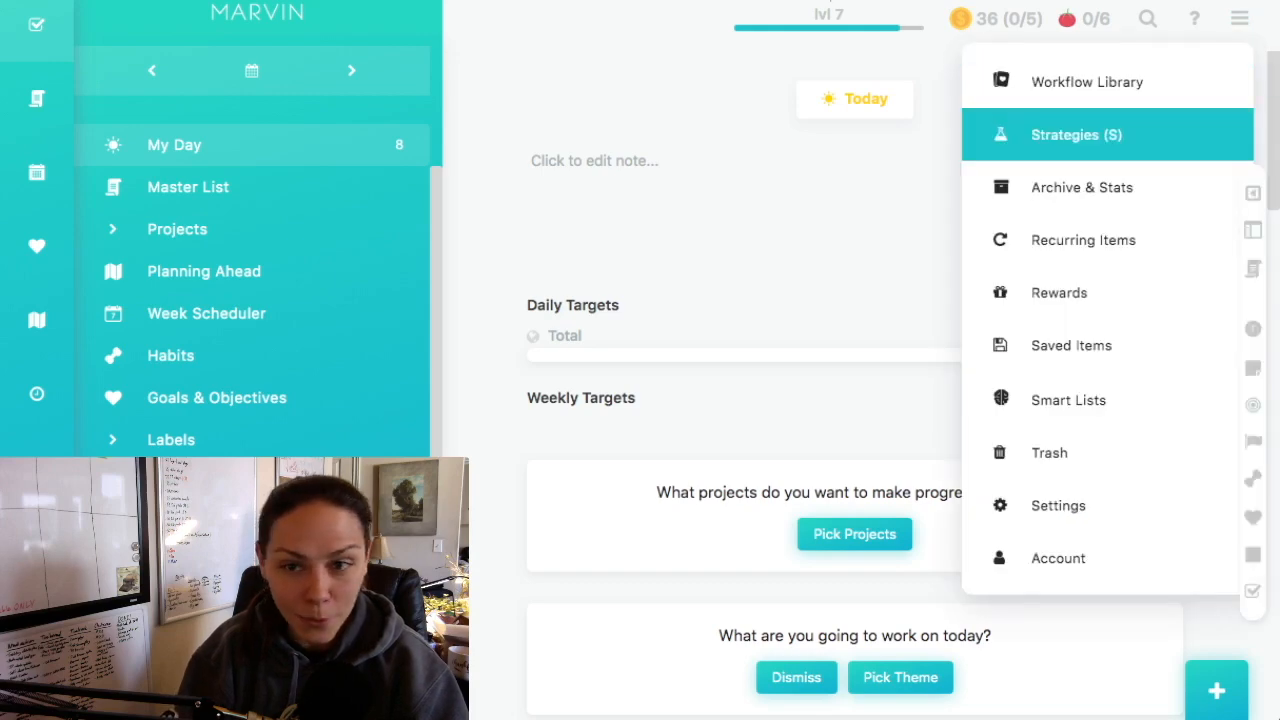
click(1076, 135)
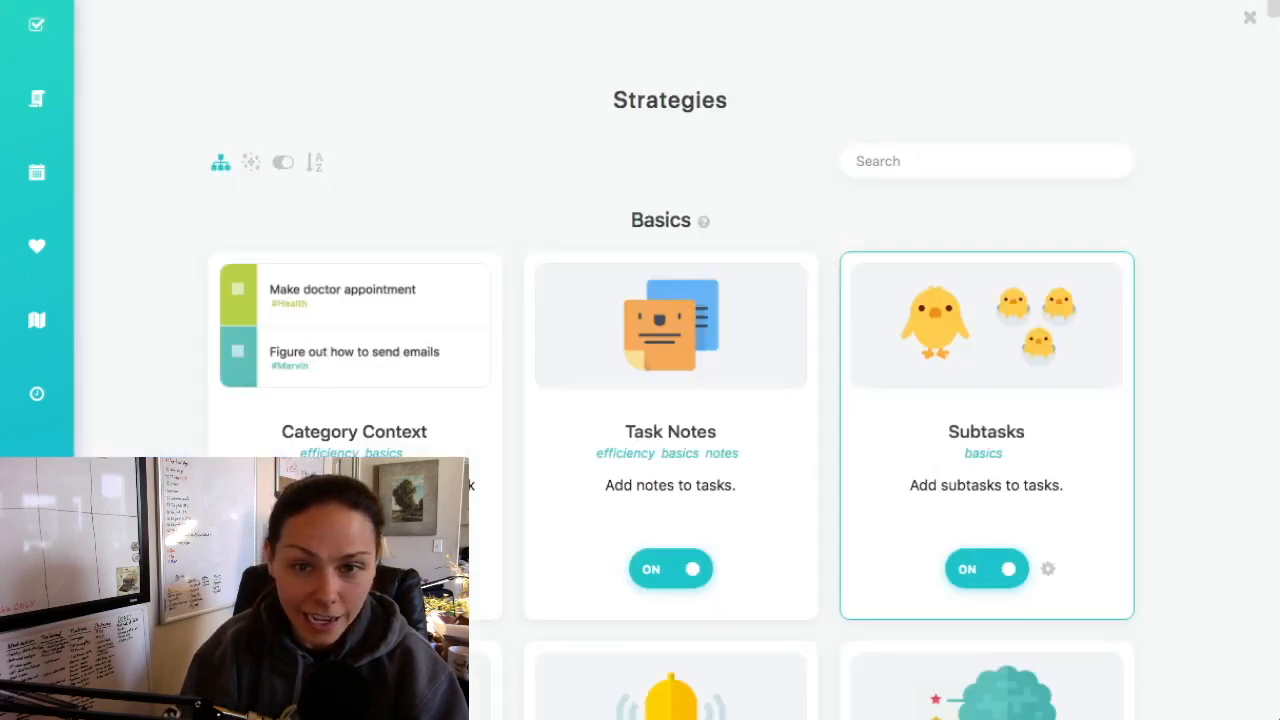
scroll(670, 400, down, 20)
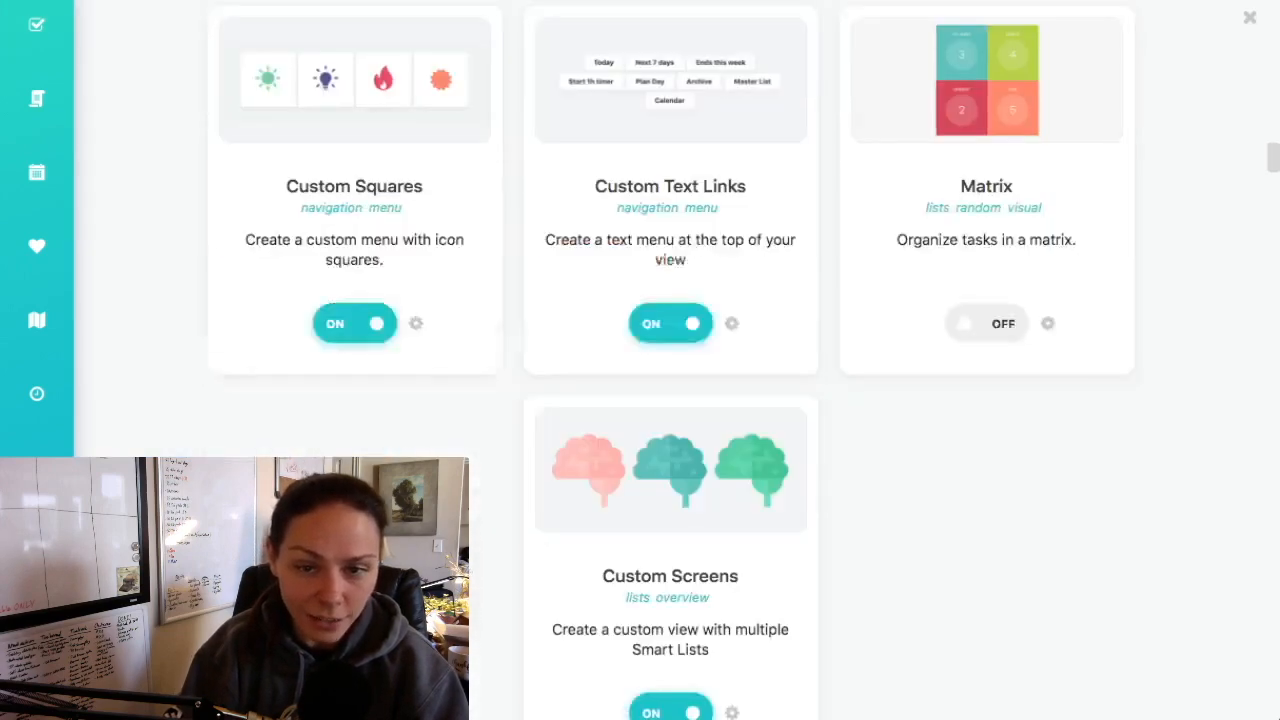
scroll(670, 400, down, 15)
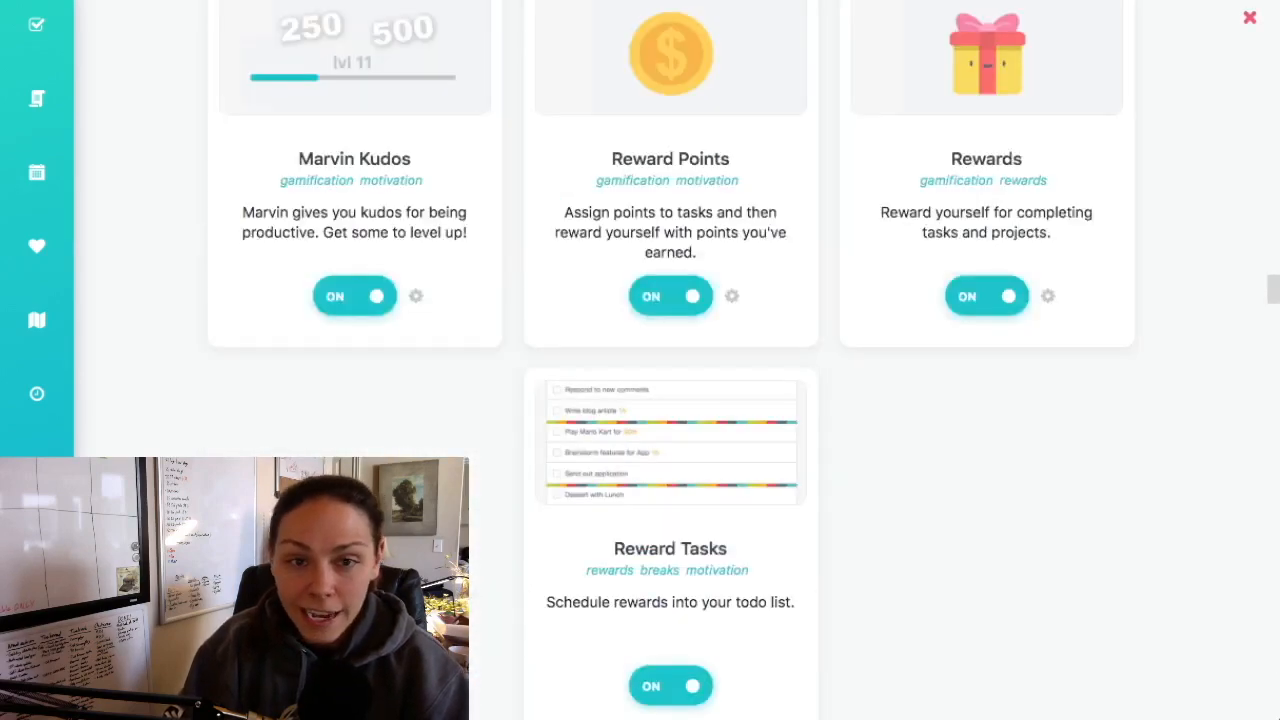
key(Escape)
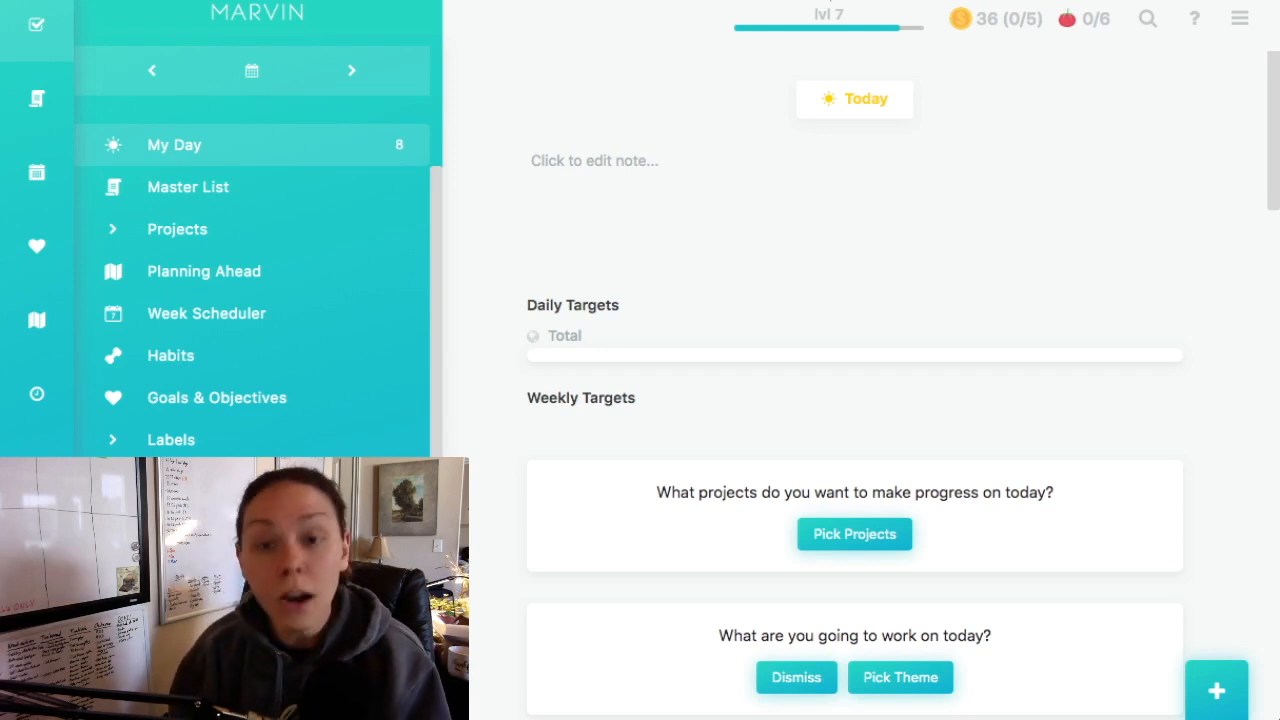
- Review the My Day page, from the morning and afternoon tasks back up to the daily and weekly targets
scroll(855, 498, down, 10)
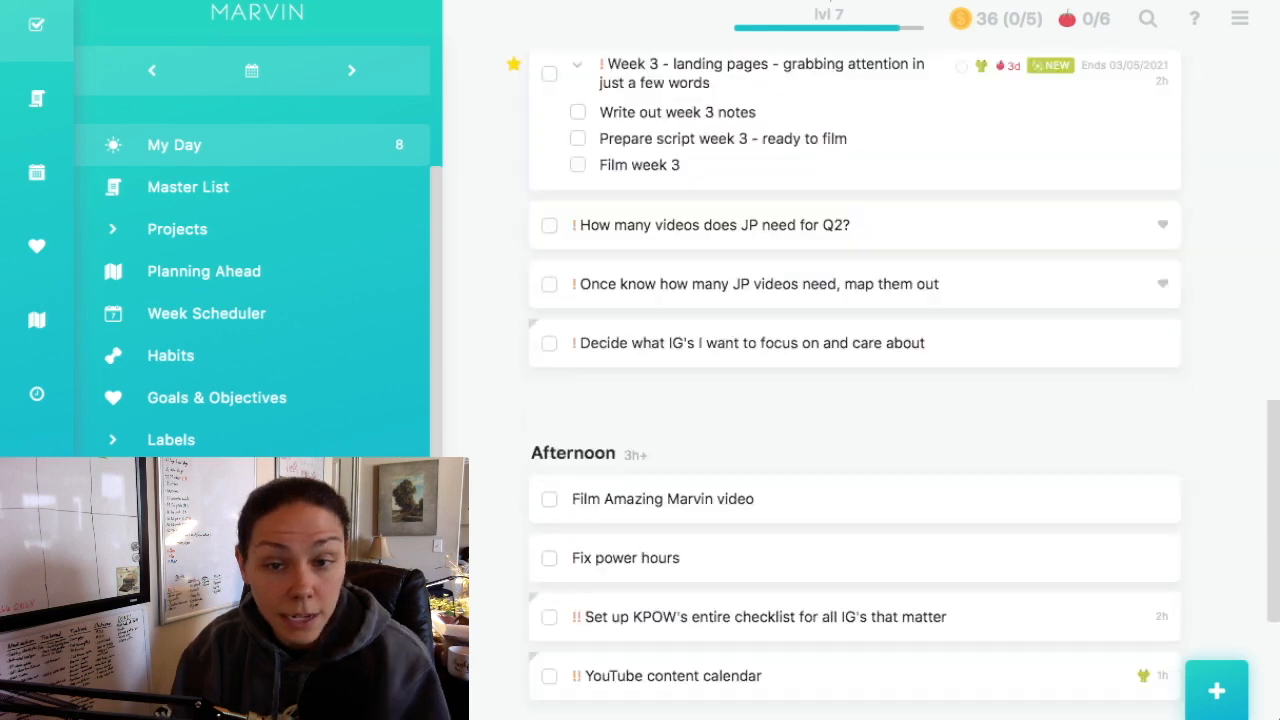
scroll(855, 381, down, 2)
scroll(855, 381, up, 5)
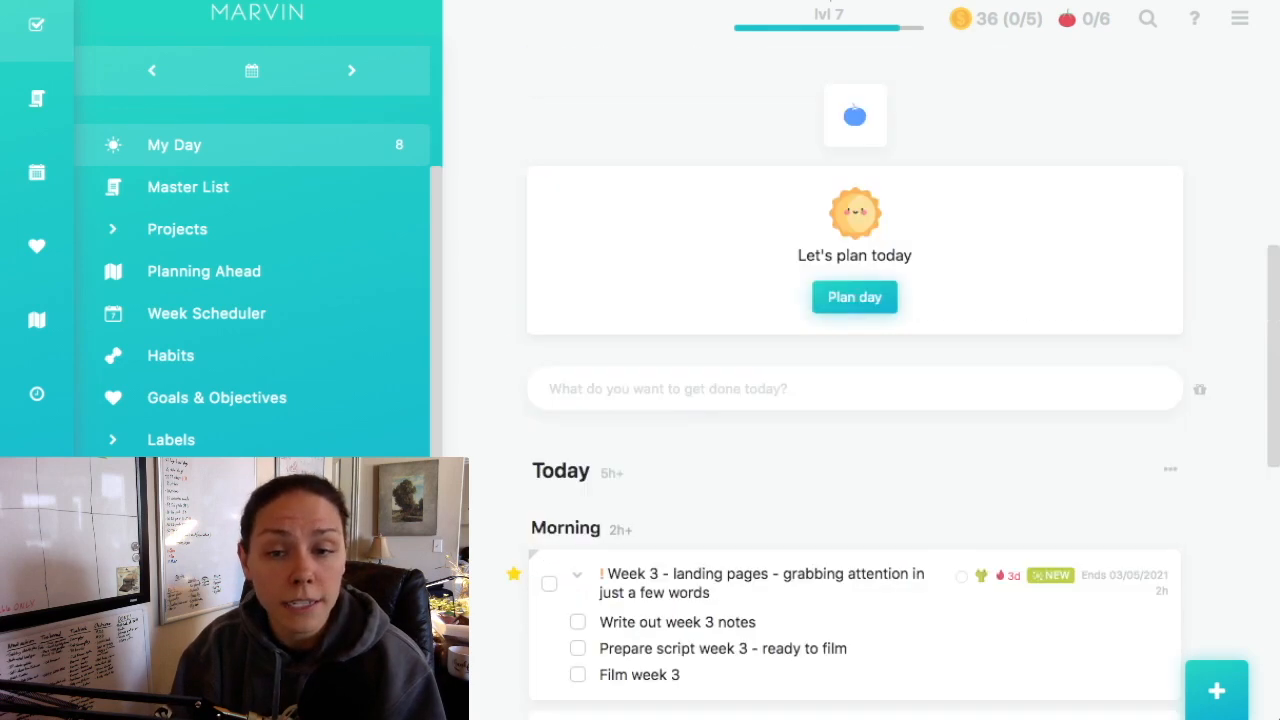
scroll(855, 420, down, 3)
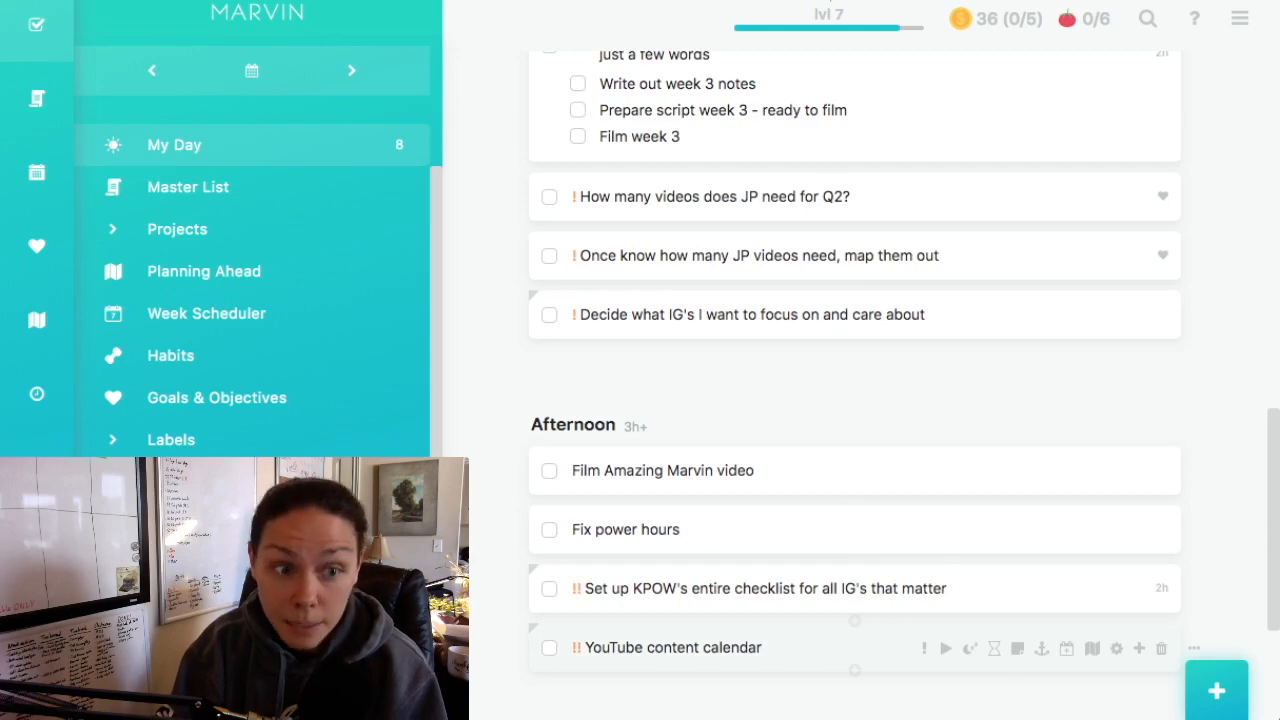
scroll(855, 420, down, 3)
scroll(855, 420, up, 10)
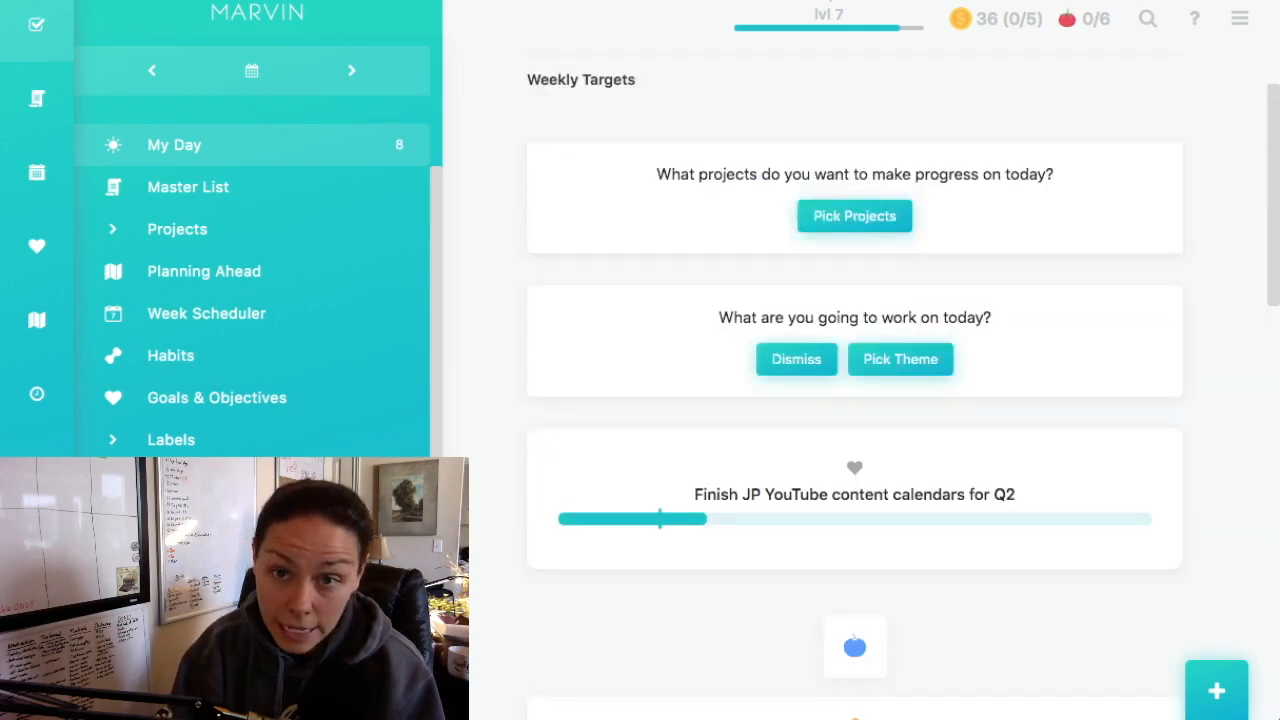
scroll(855, 518, up, 3)
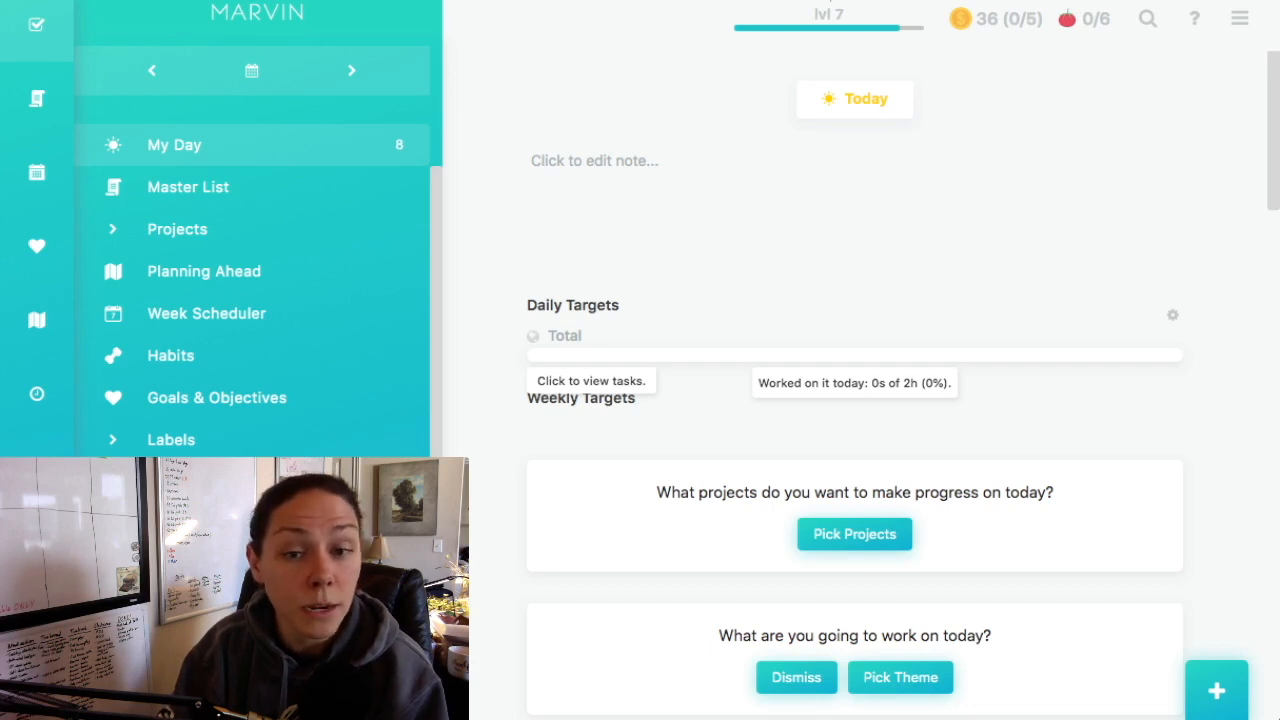
- Start and pause time tracking on the morning task "Week 3 - landing pages", and check the daily target's total
scroll(855, 400, down, 10)
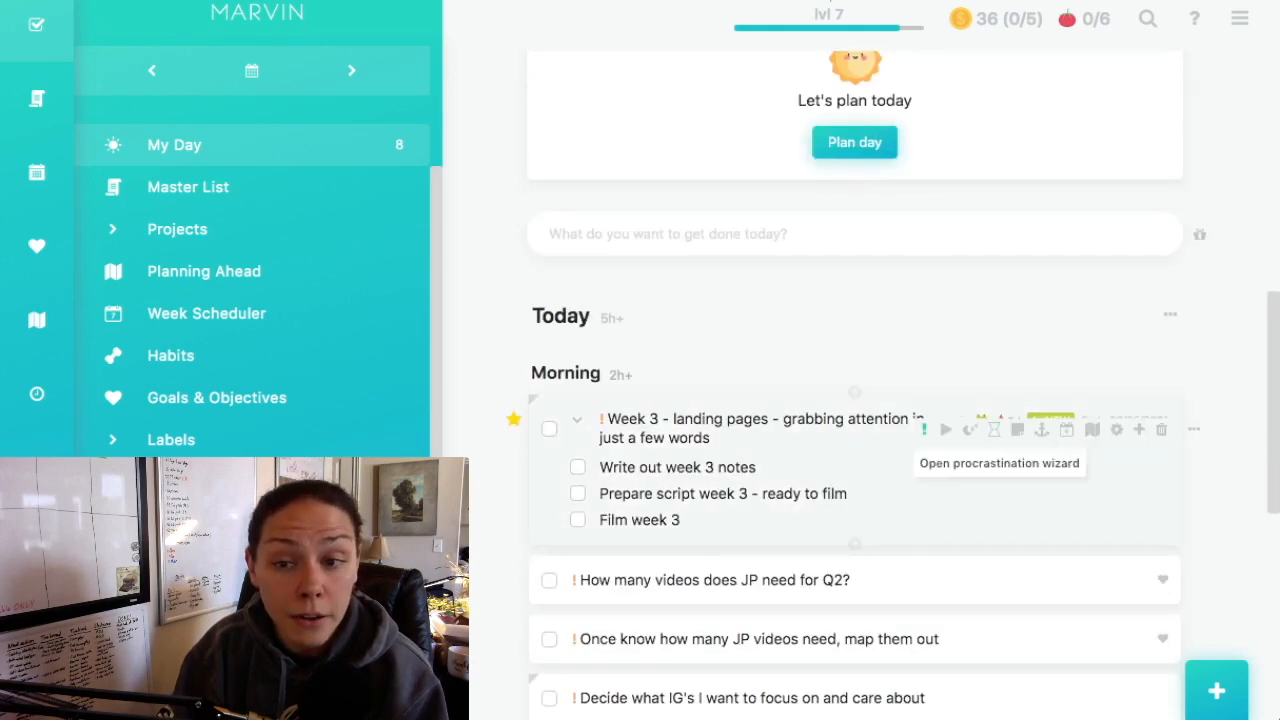
click(945, 429)
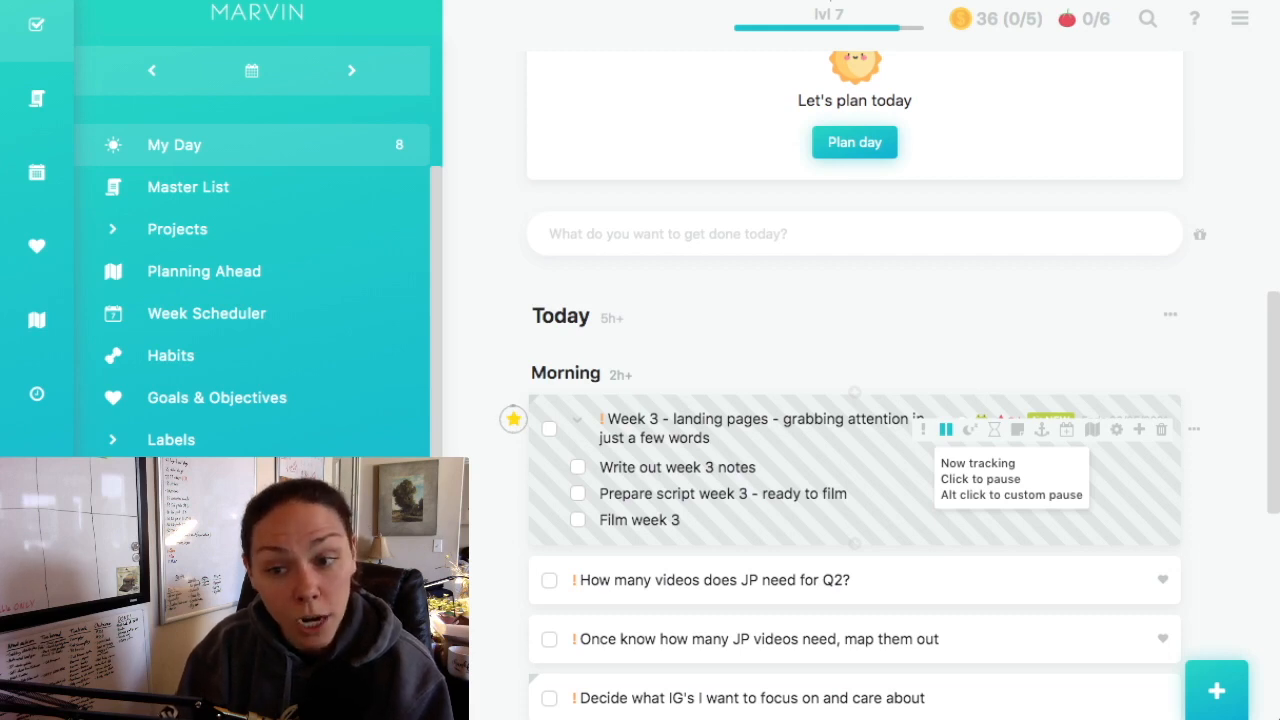
click(946, 429)
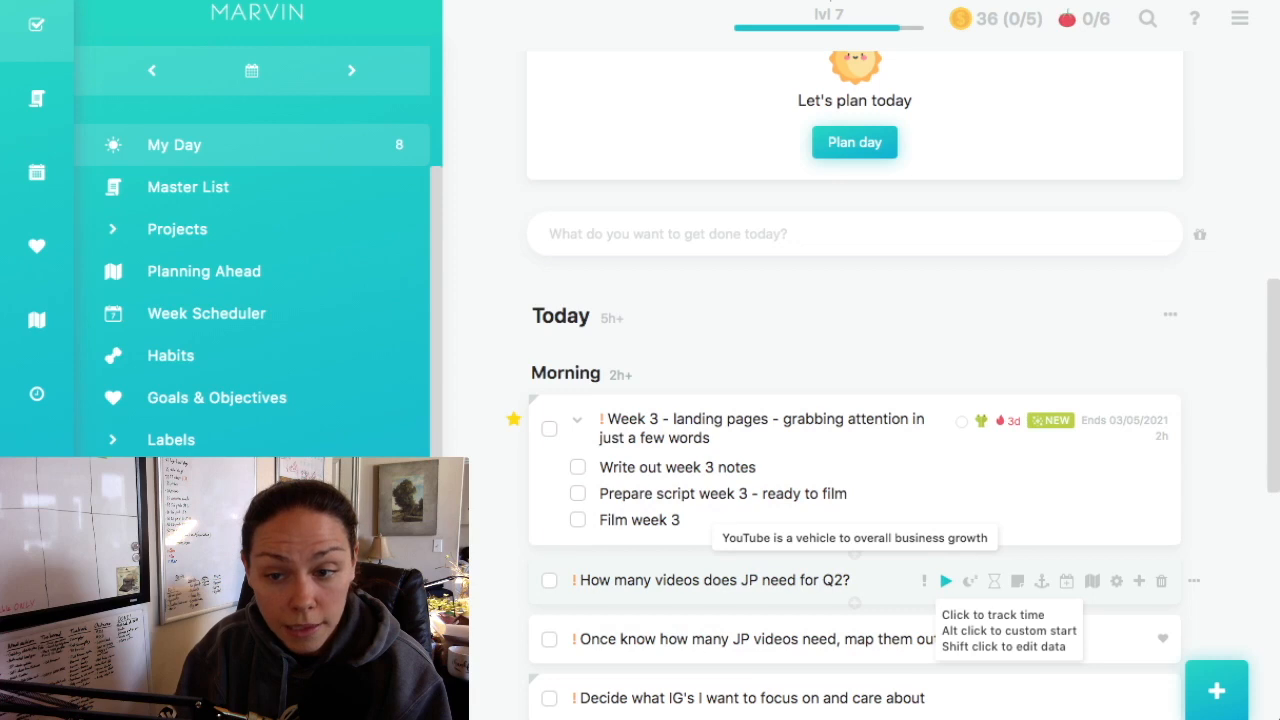
scroll(946, 585, up, 6)
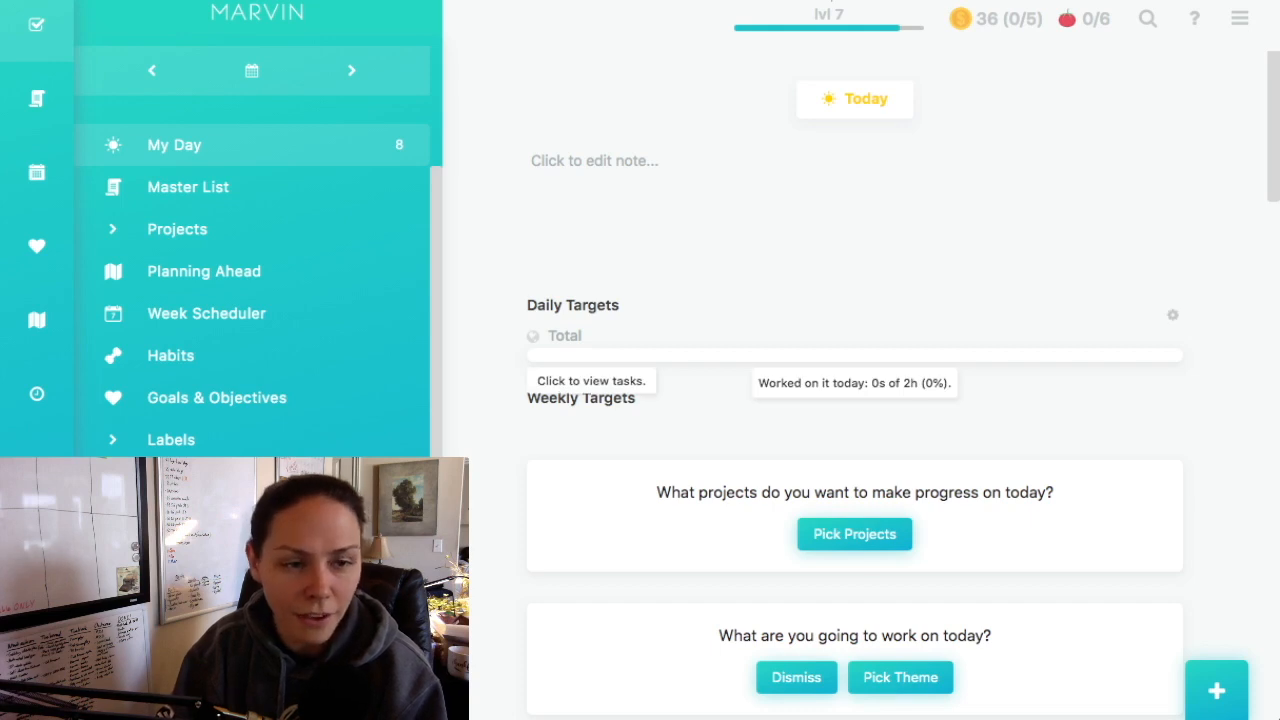
- Review the projects offered for today's progress and pick "Another business", closing the project picker
scroll(855, 400, down, 3)
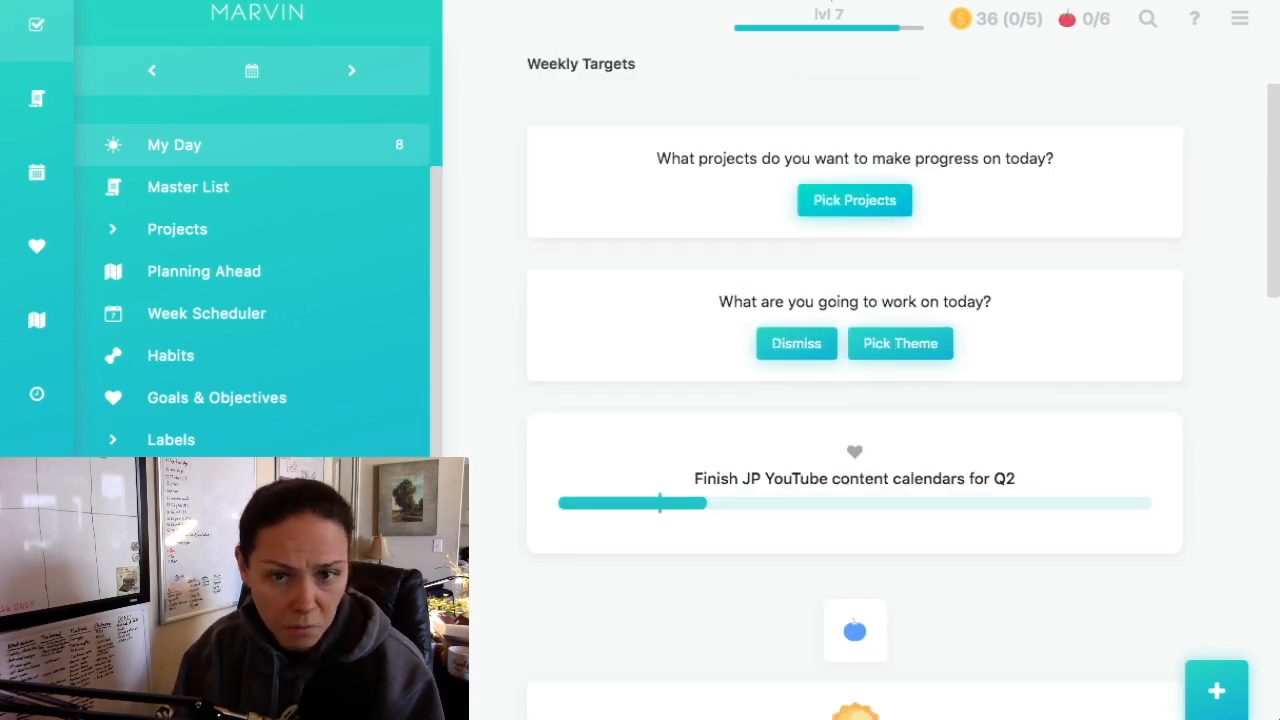
click(855, 200)
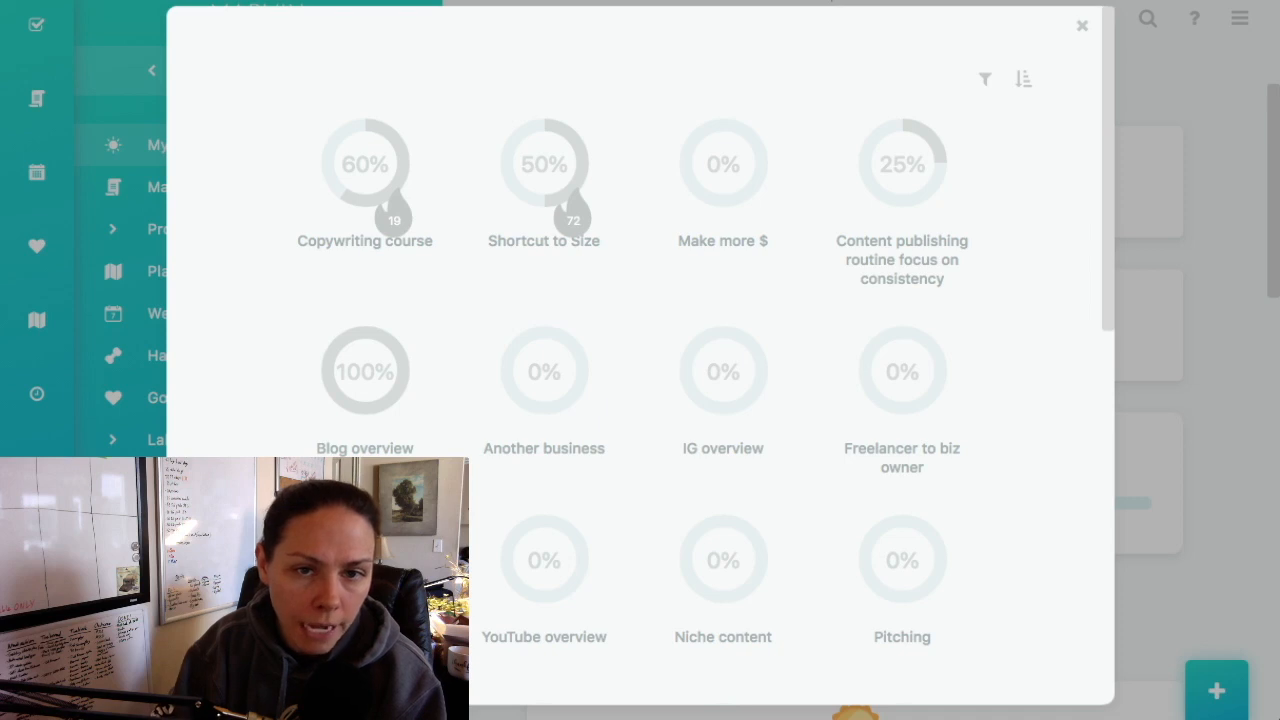
mouse_move(395, 218)
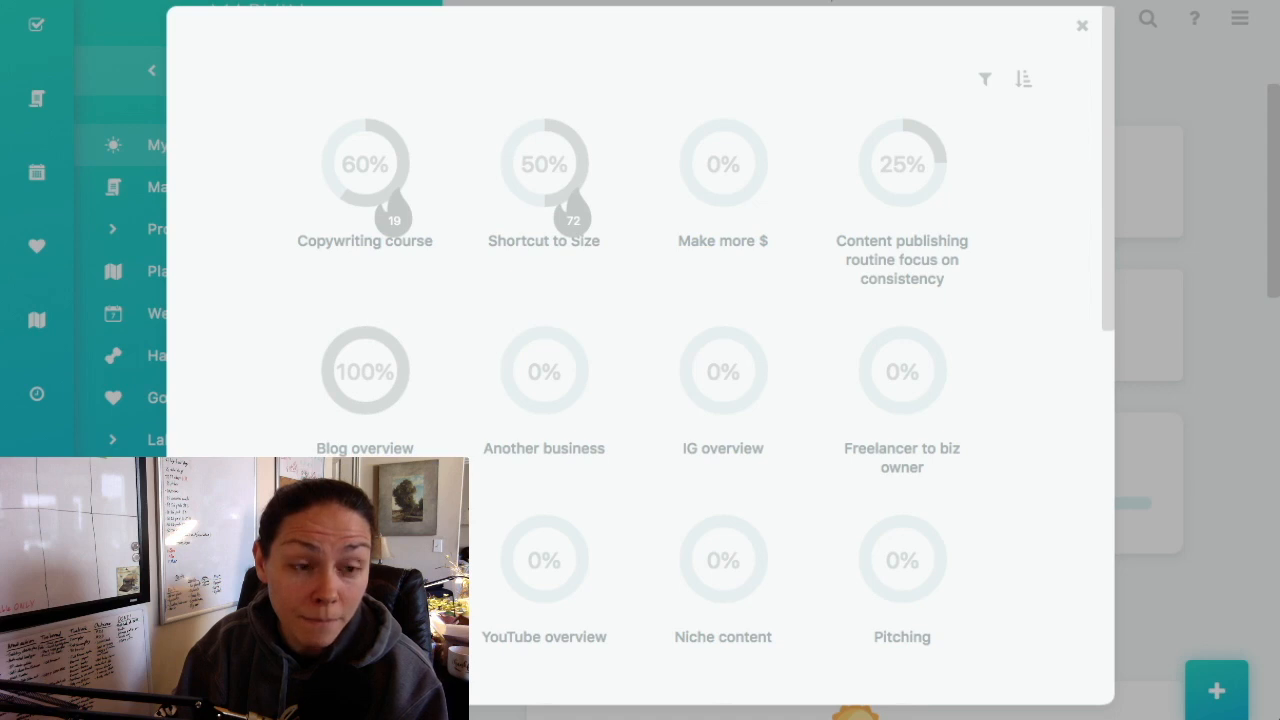
scroll(640, 350, down, 10)
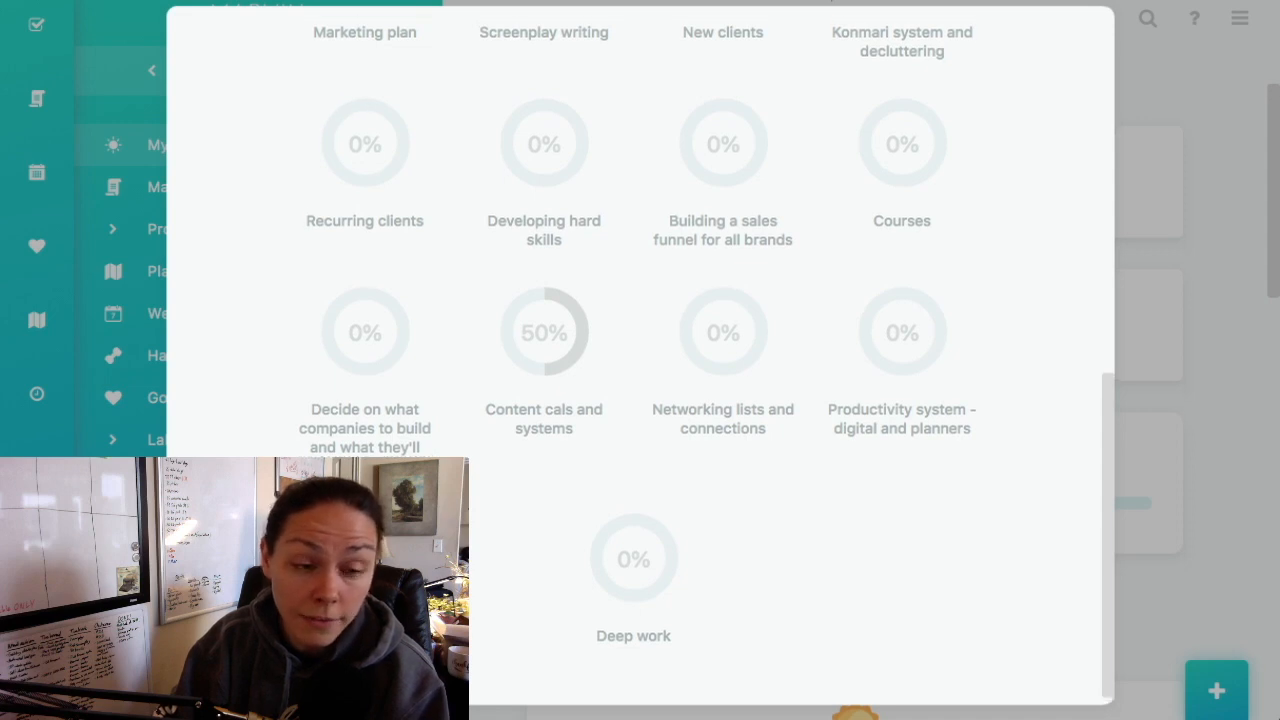
scroll(640, 350, up, 10)
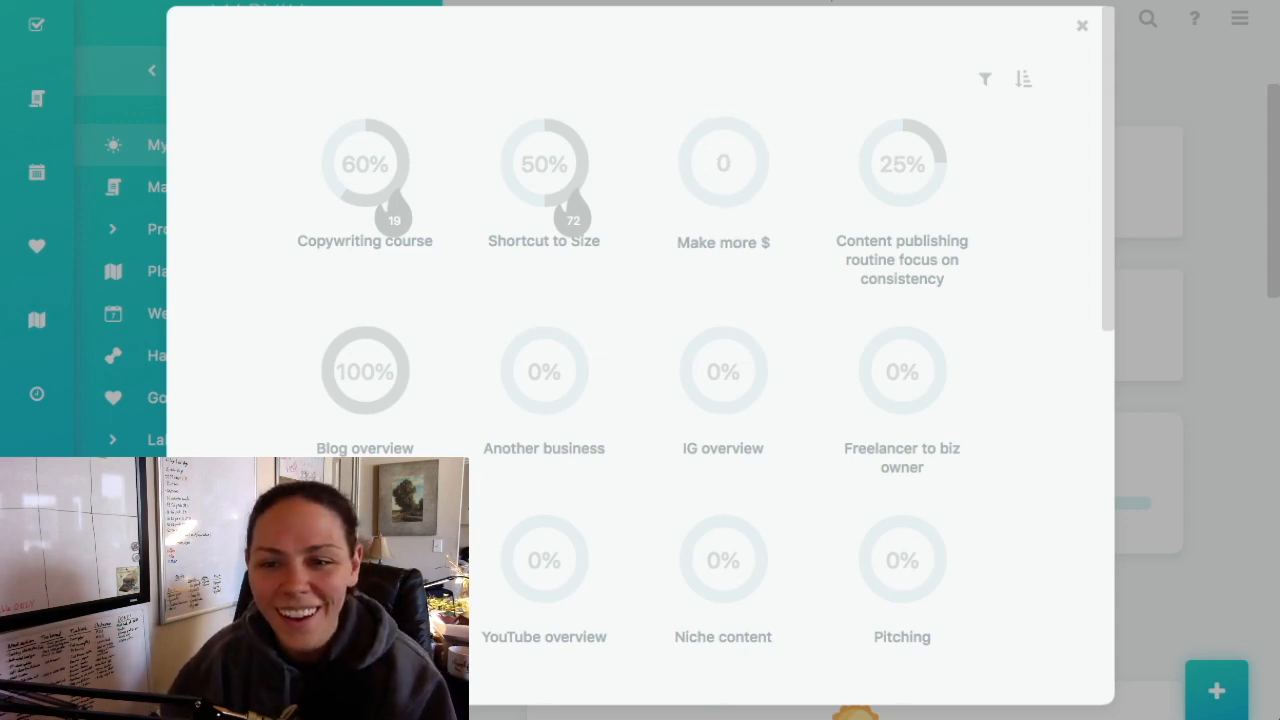
scroll(640, 360, down, 3)
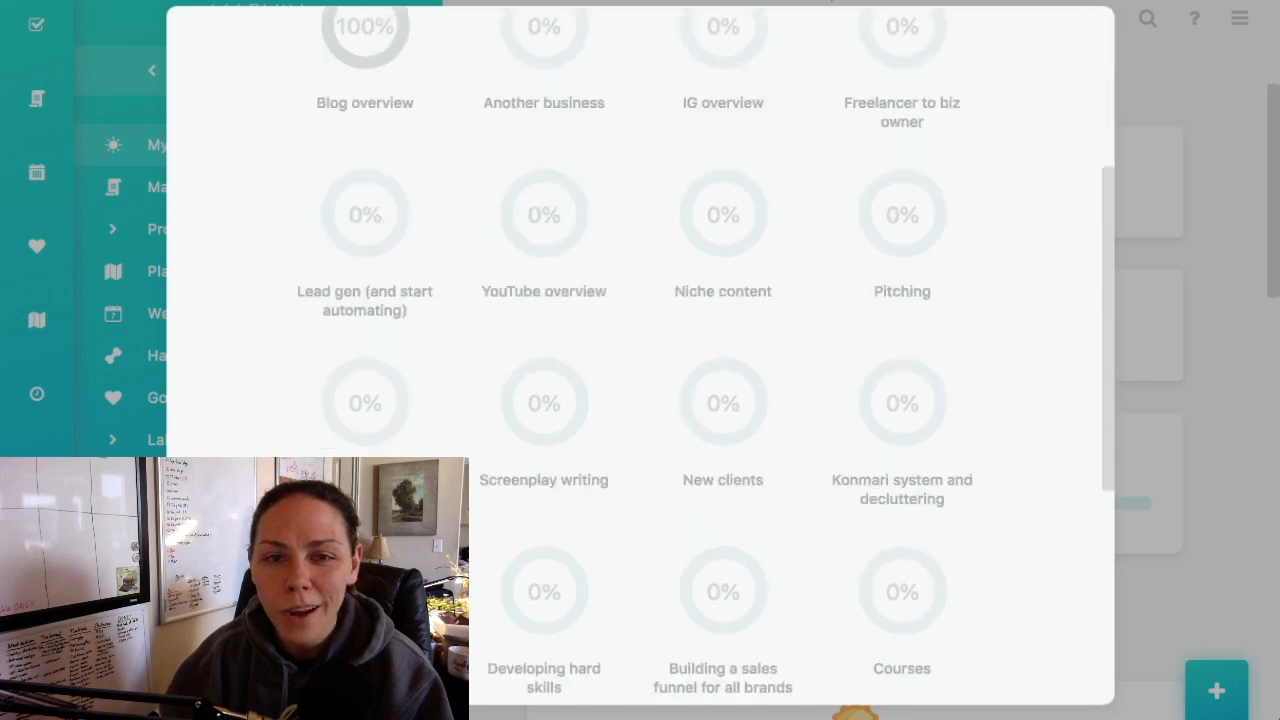
scroll(640, 360, up, 3)
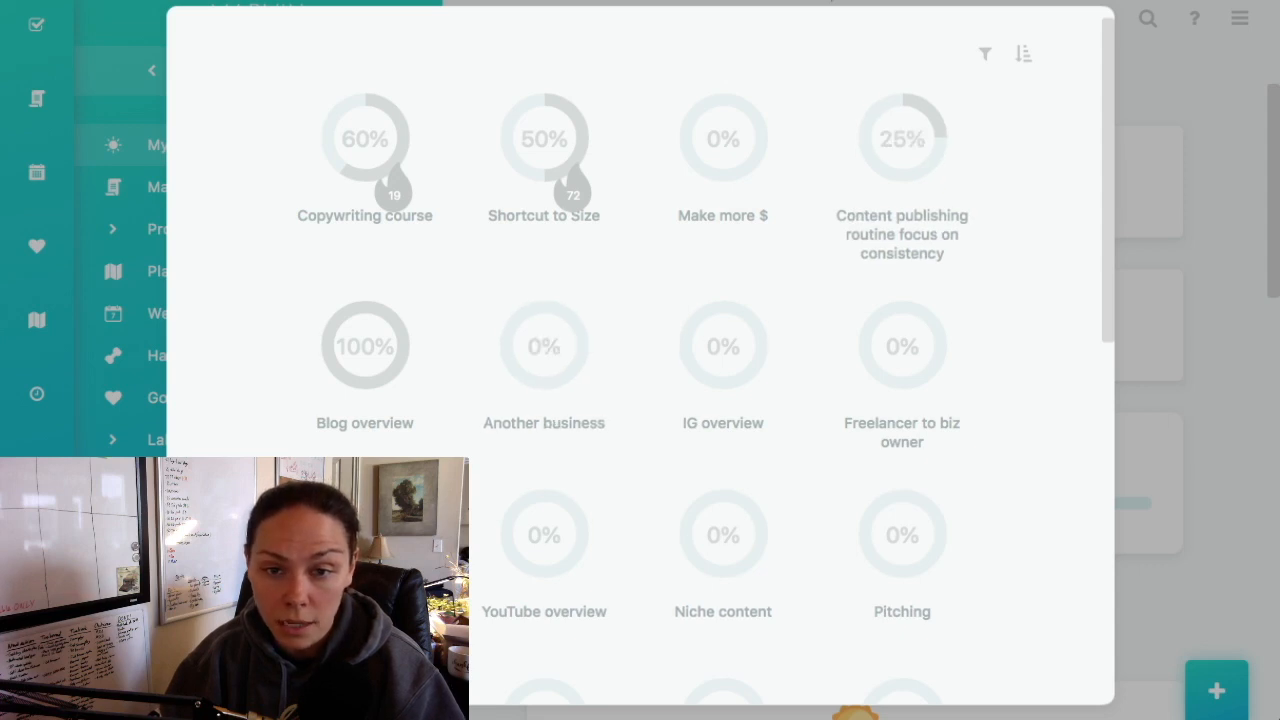
click(545, 362)
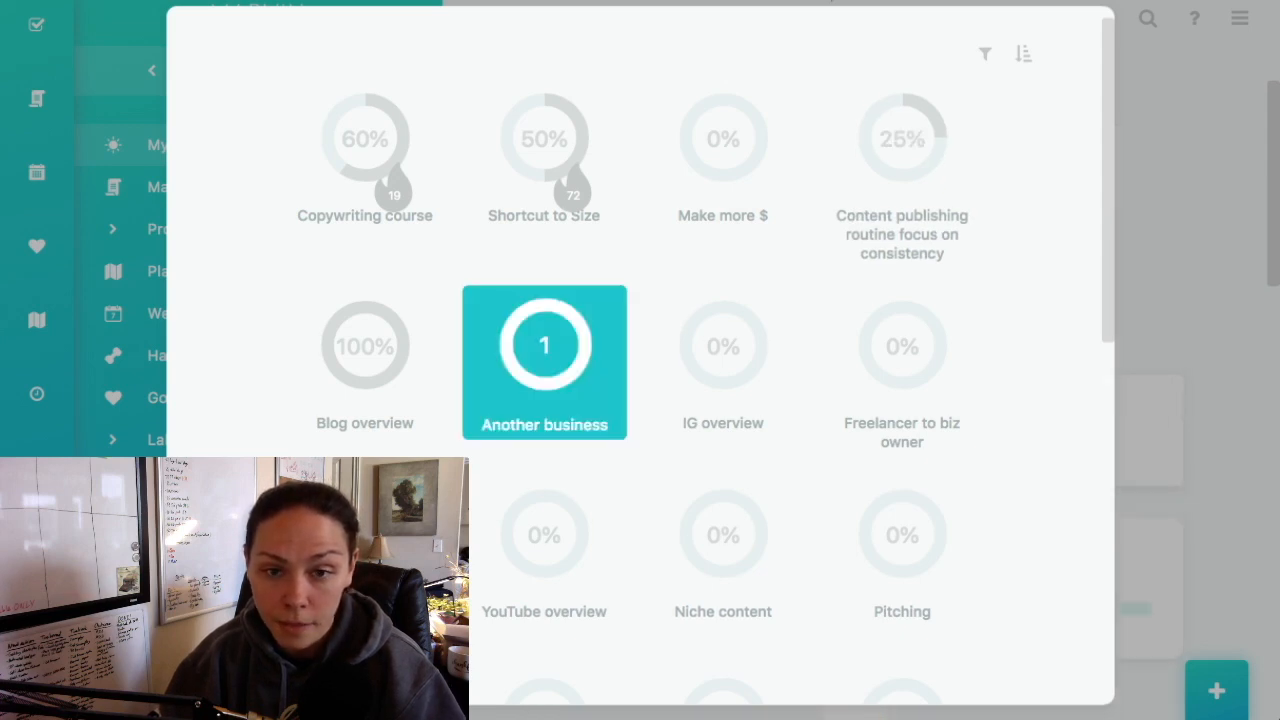
scroll(640, 360, down, 10)
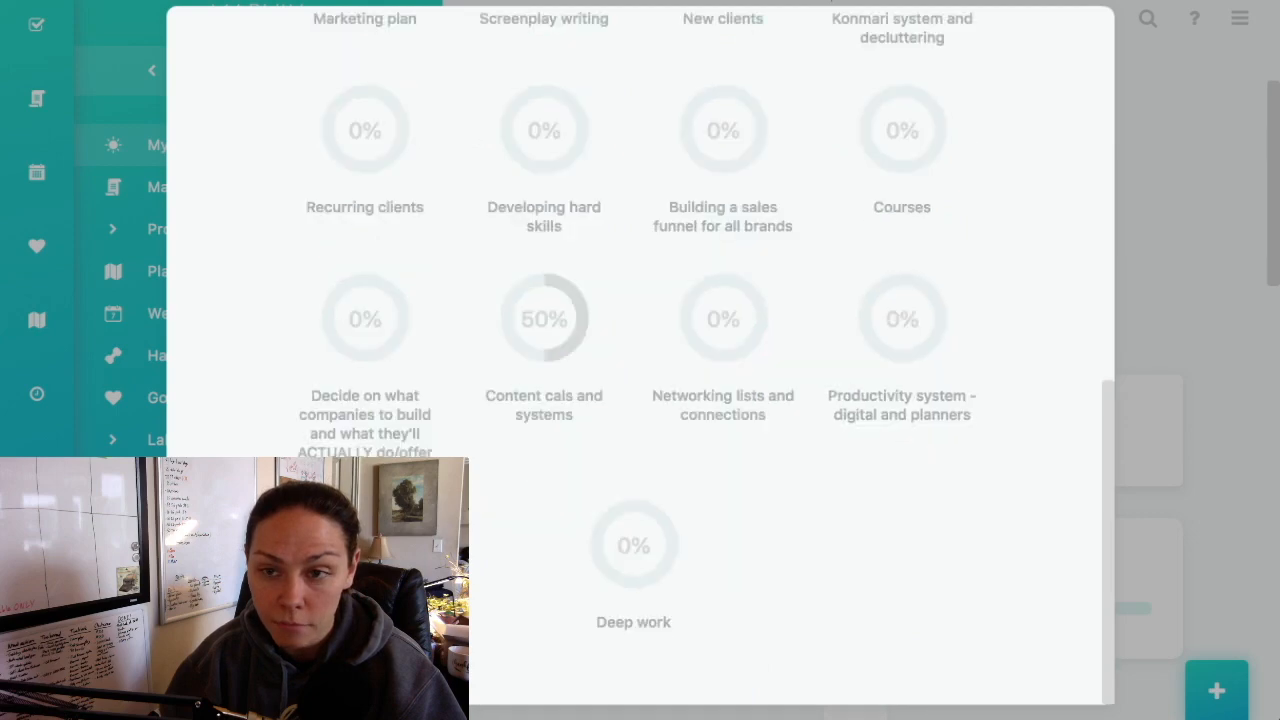
scroll(640, 360, up, 10)
click(1081, 25)
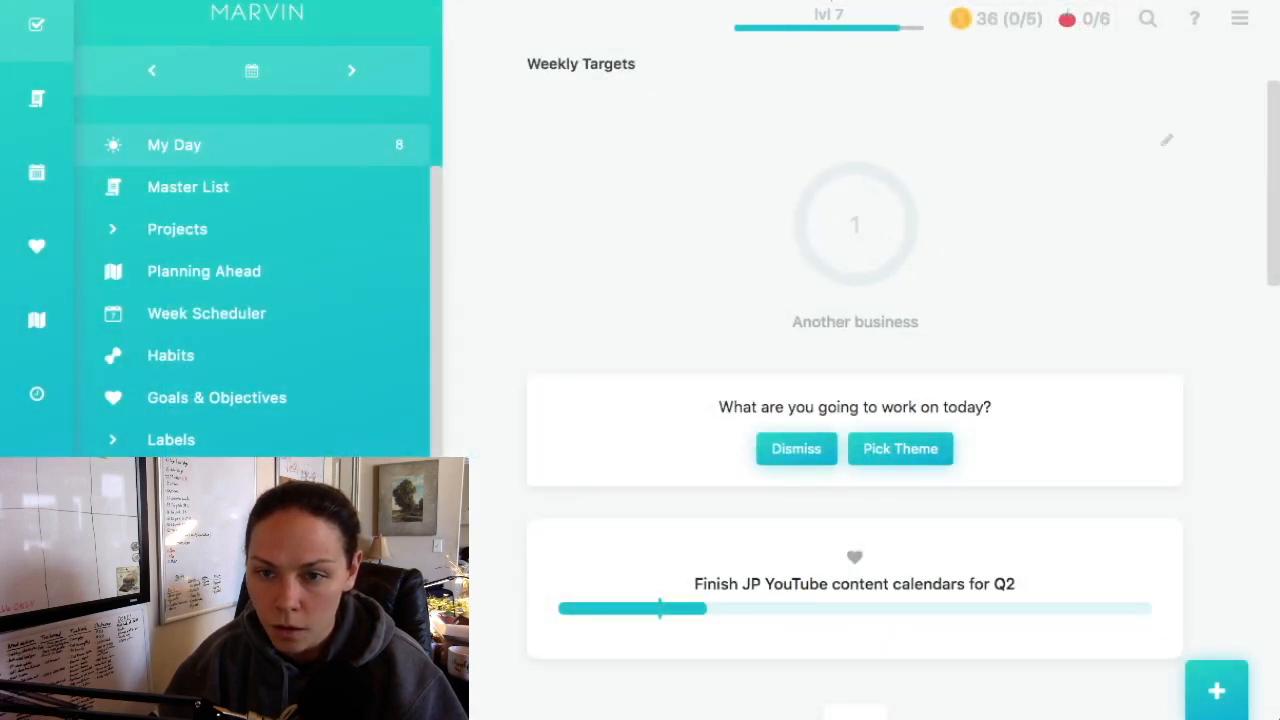
- Open the "Another business" project from My Day to view its tasks, and close it
click(858, 235)
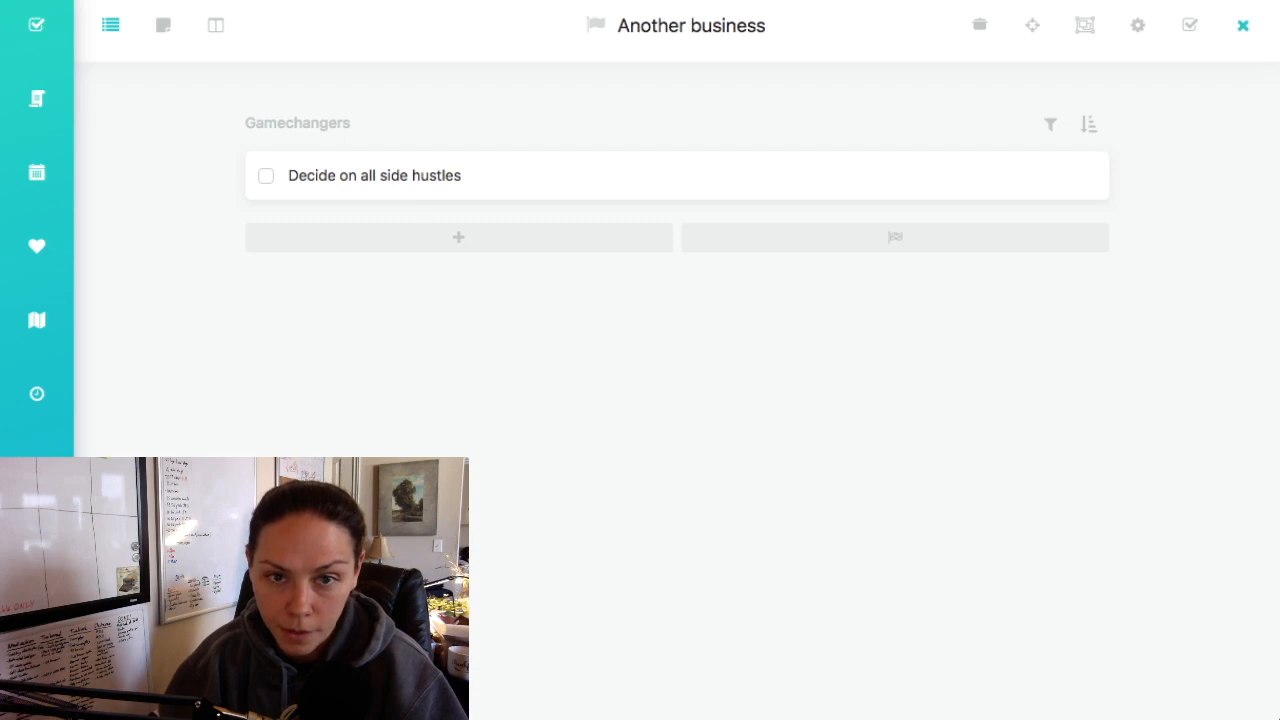
click(1242, 24)
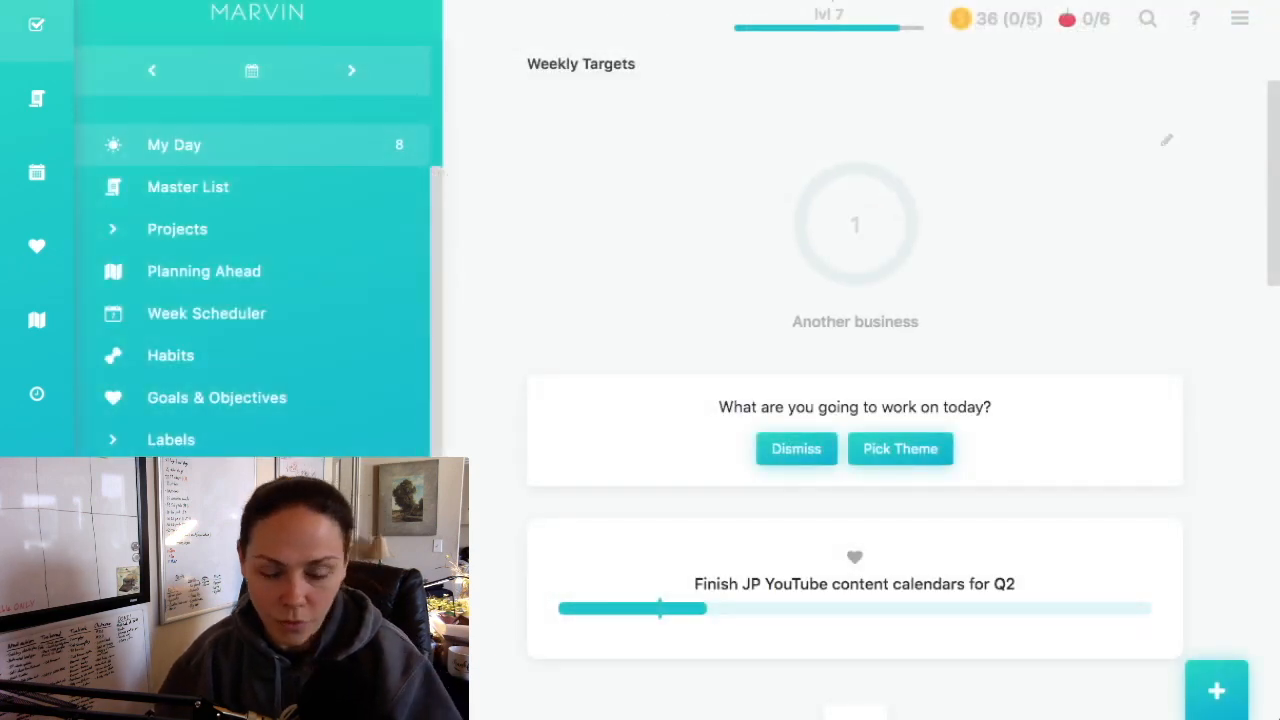
- View the prompt for picking today's theme and close it, and look over the goal progress, Pomodoro and day-planning cards
scroll(855, 330, down, 1)
click(900, 406)
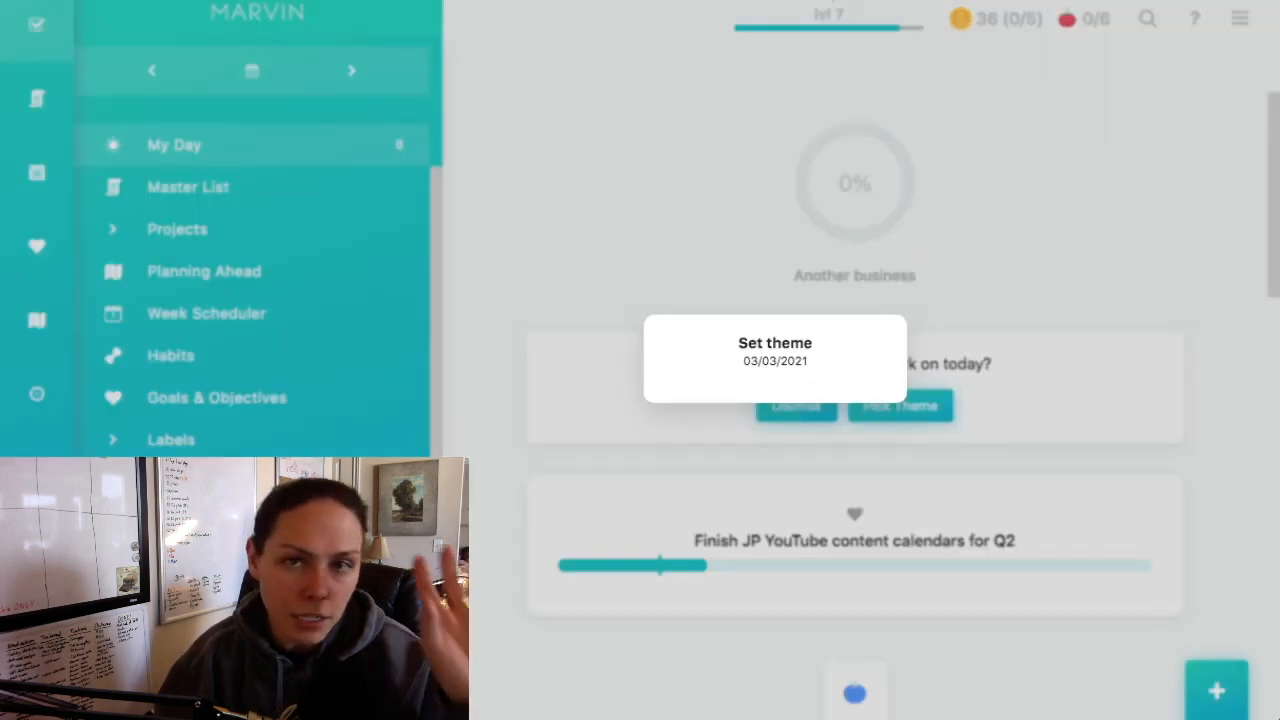
key(Escape)
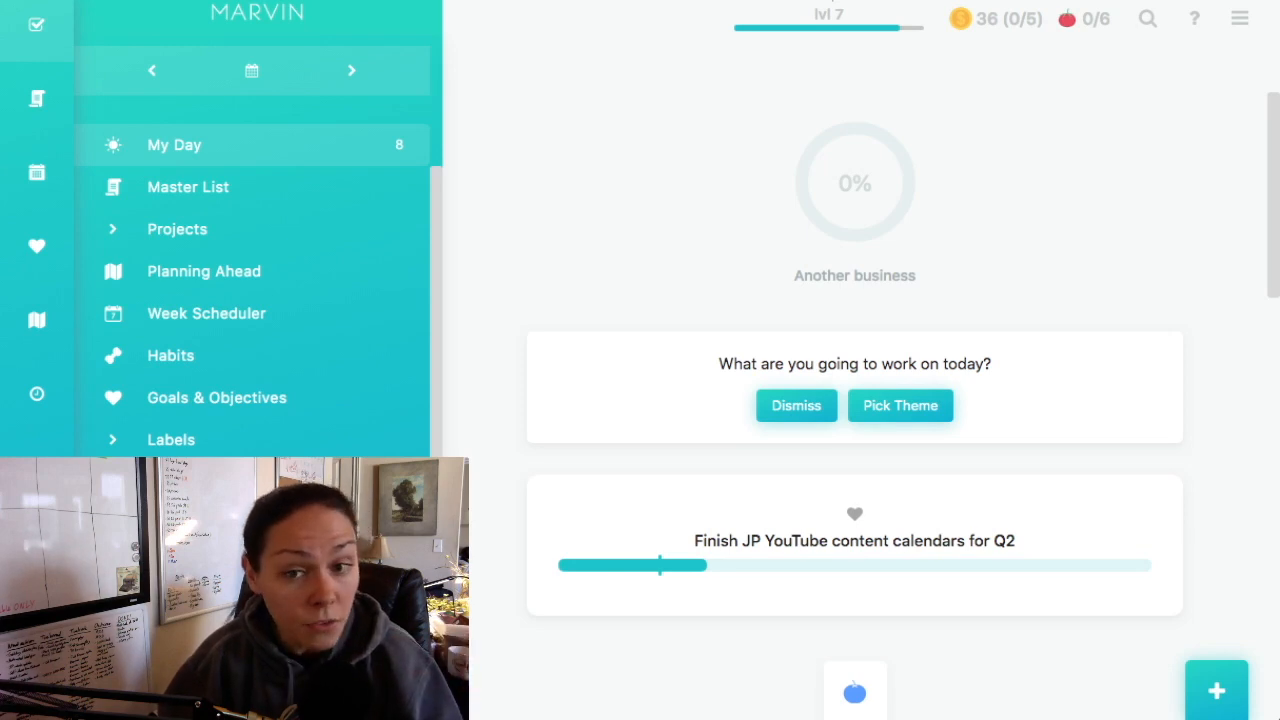
scroll(855, 390, down, 3)
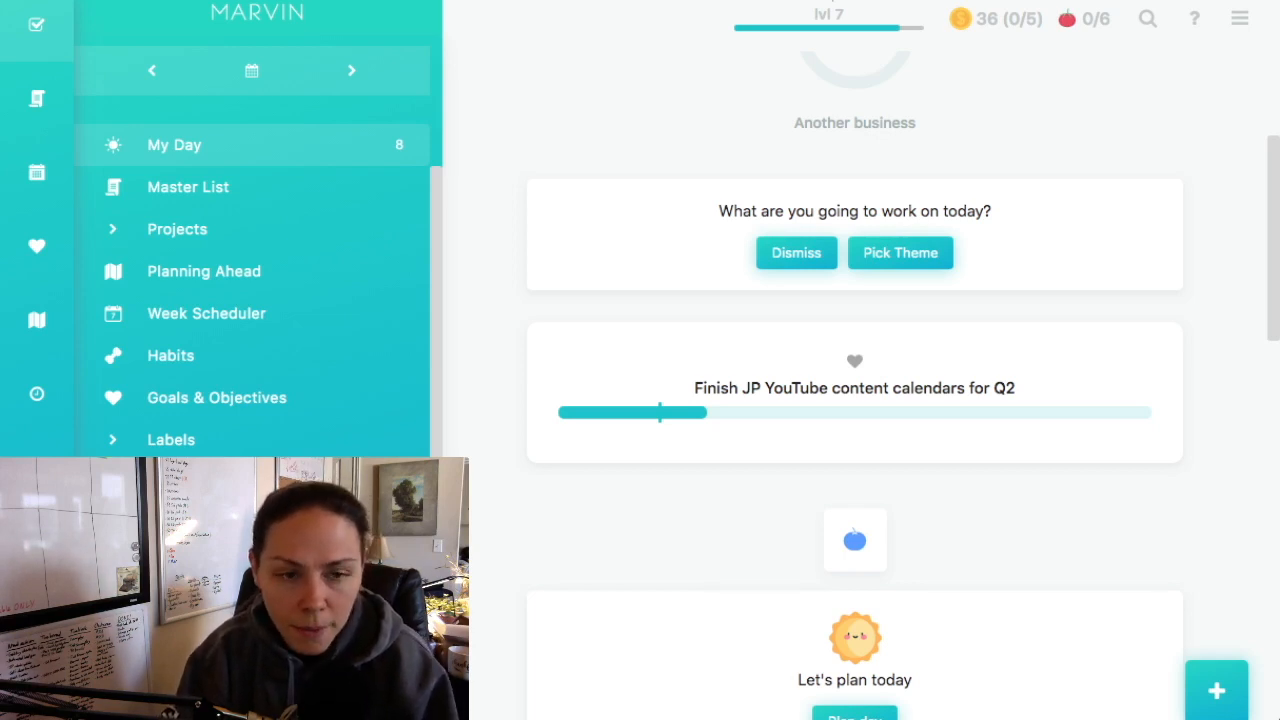
scroll(854, 363, down, 2)
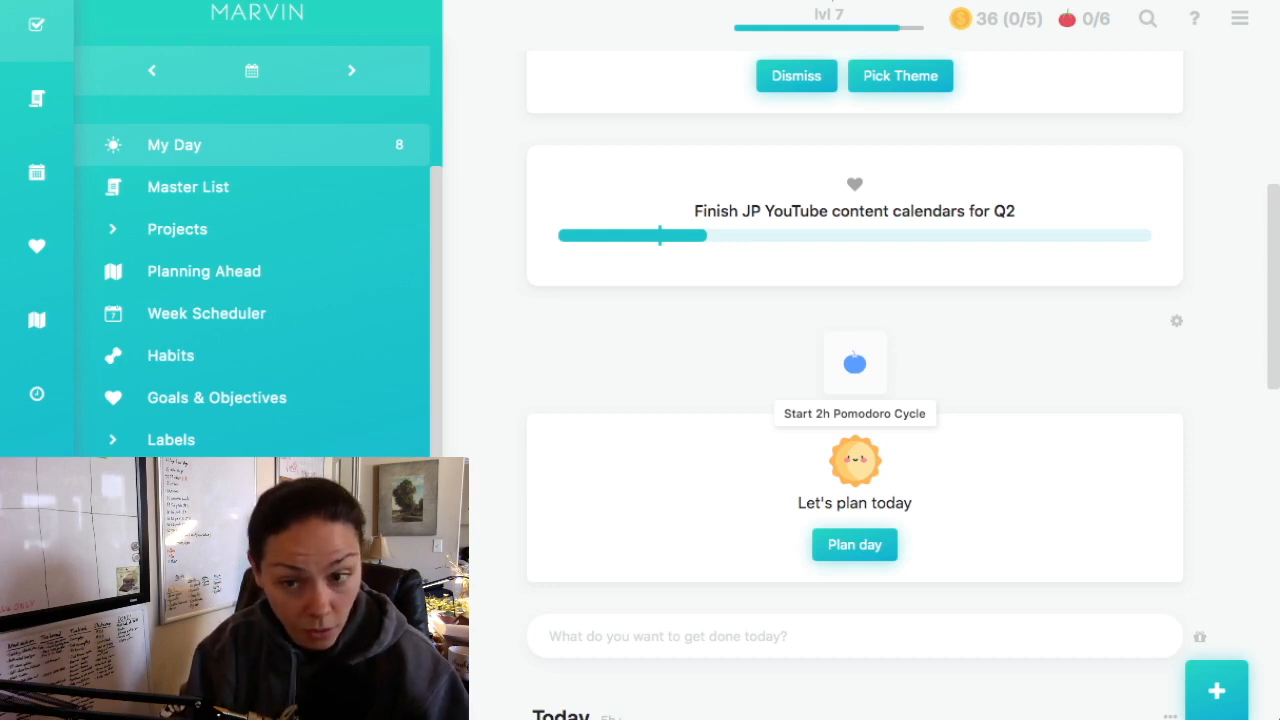
scroll(854, 400, down, 3)
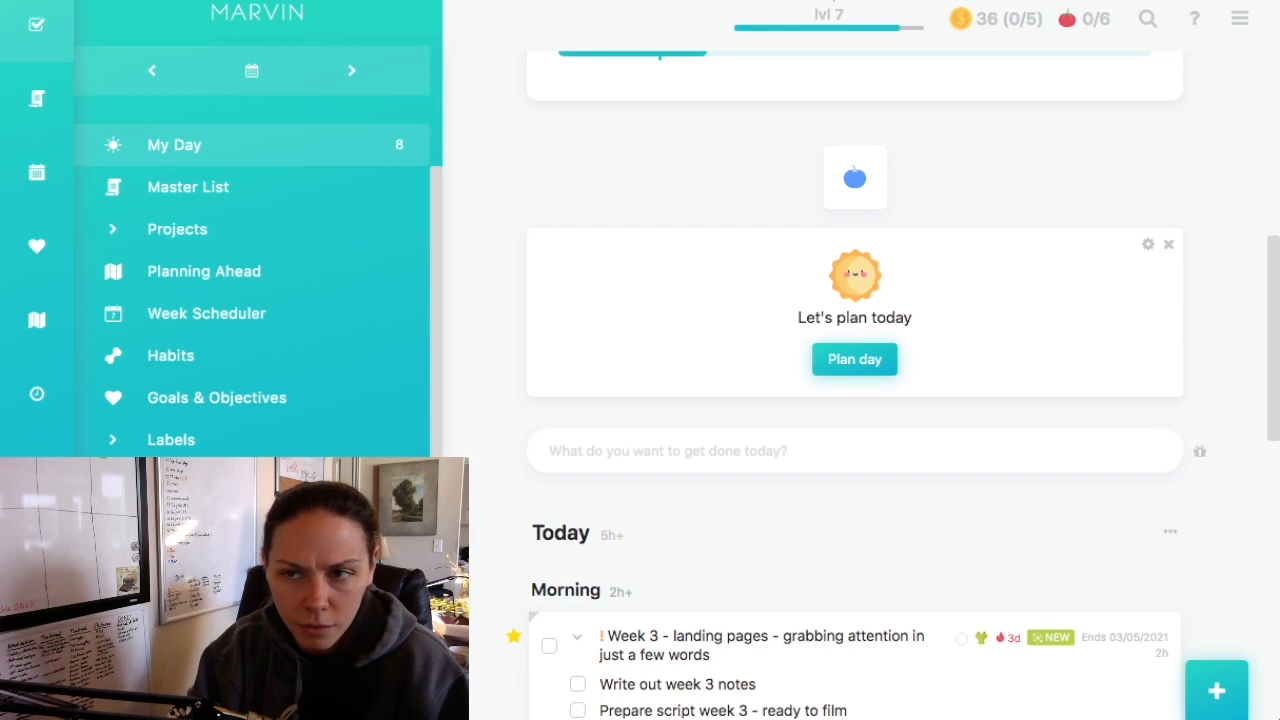
- Browse the Strategies library from Basics through Prioritization to Navigation & Lists, and close it
click(1240, 18)
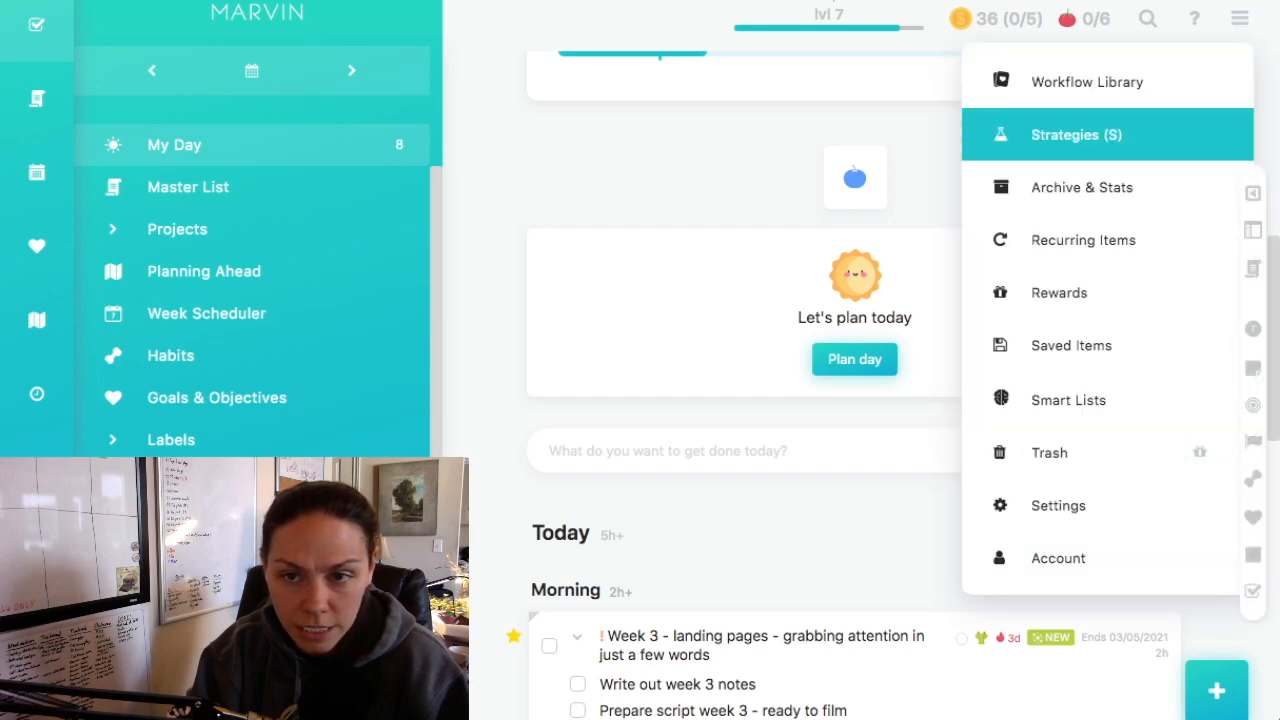
click(1076, 134)
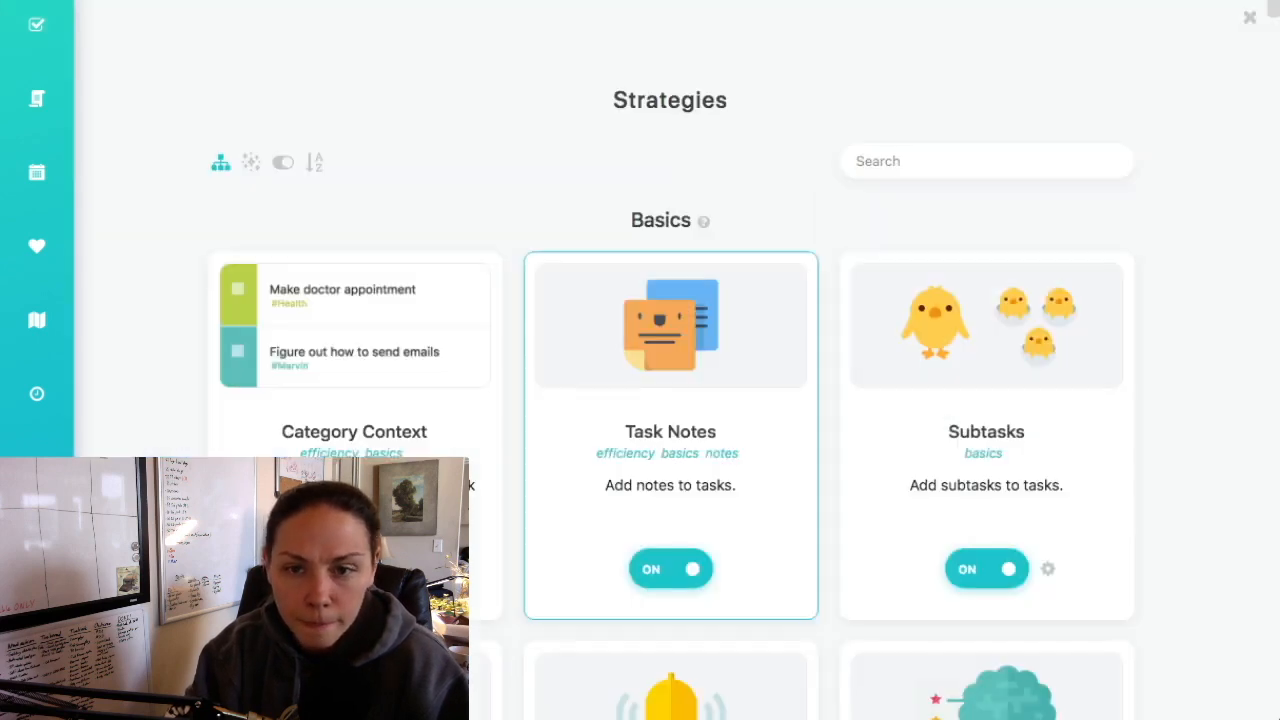
scroll(670, 400, down, 10)
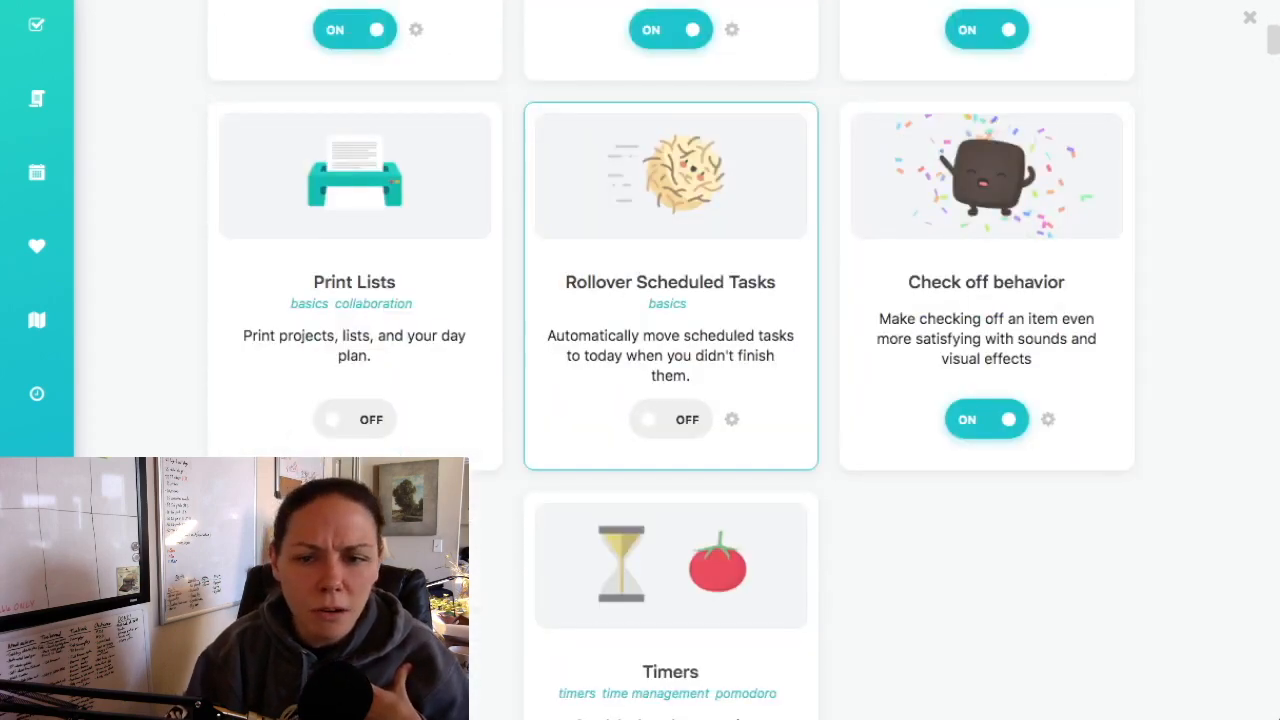
scroll(670, 455, down, 1)
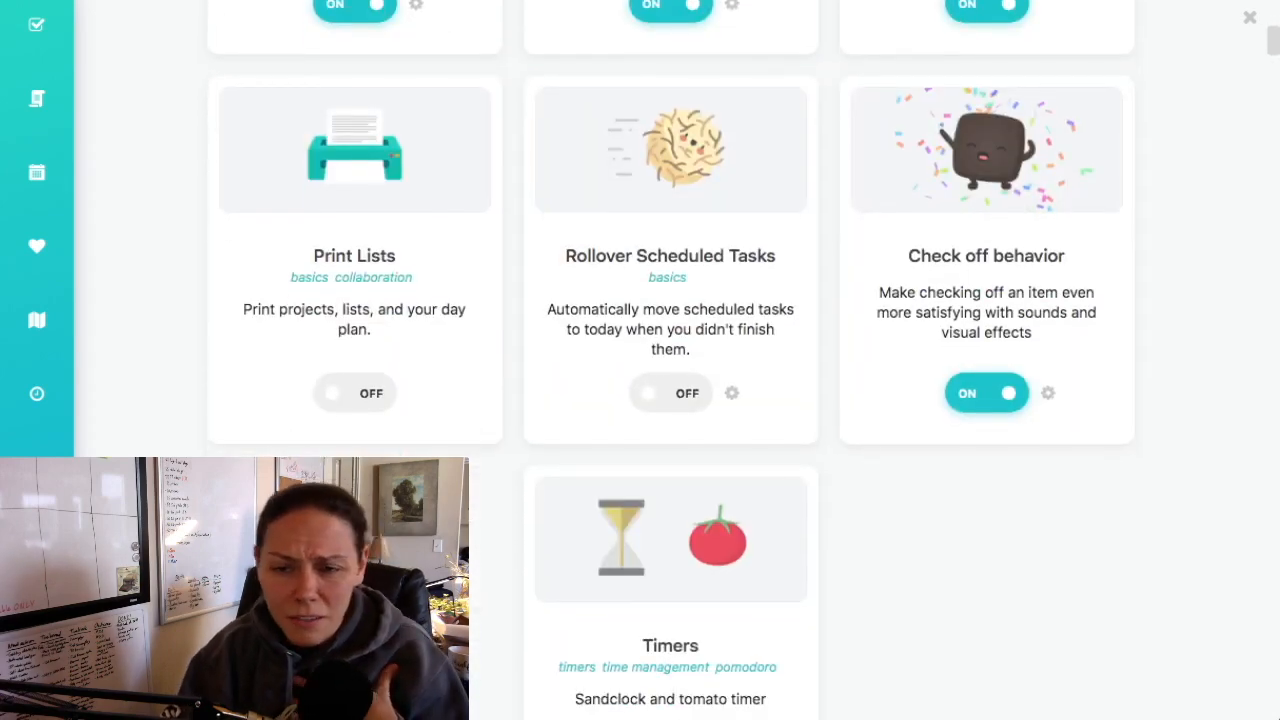
scroll(670, 400, down, 5)
scroll(670, 400, down, 9)
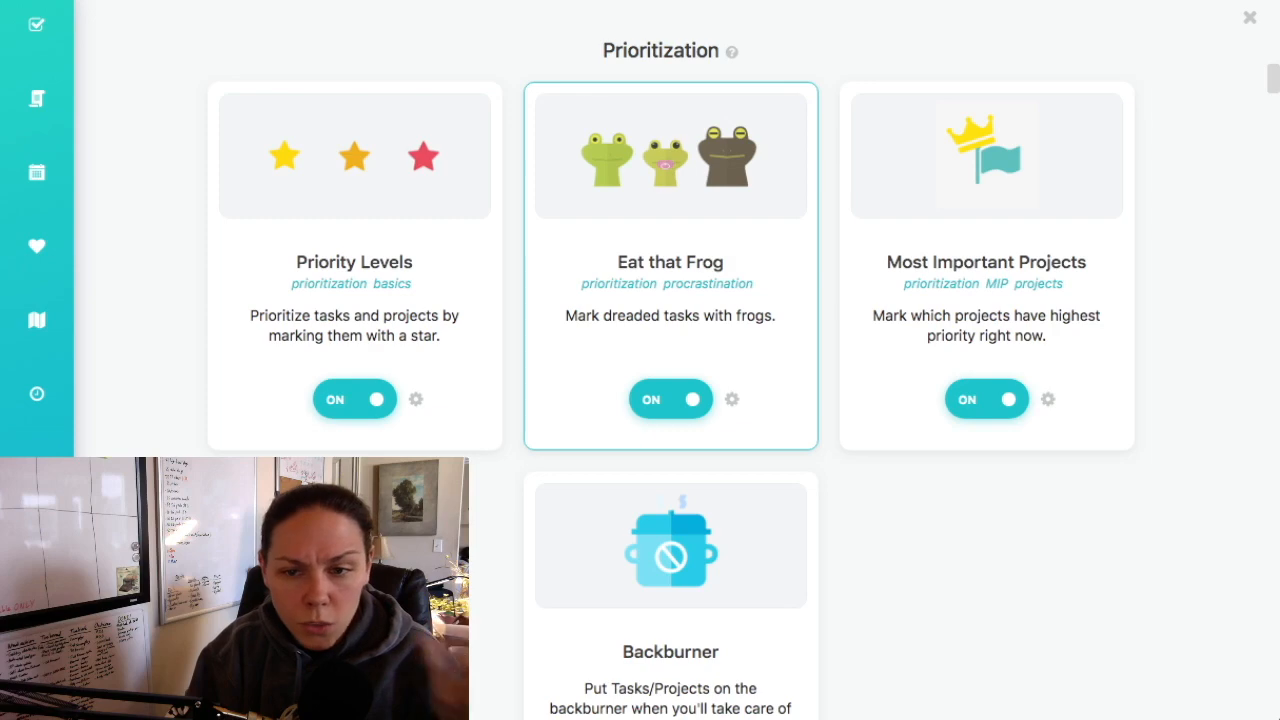
scroll(670, 400, down, 4)
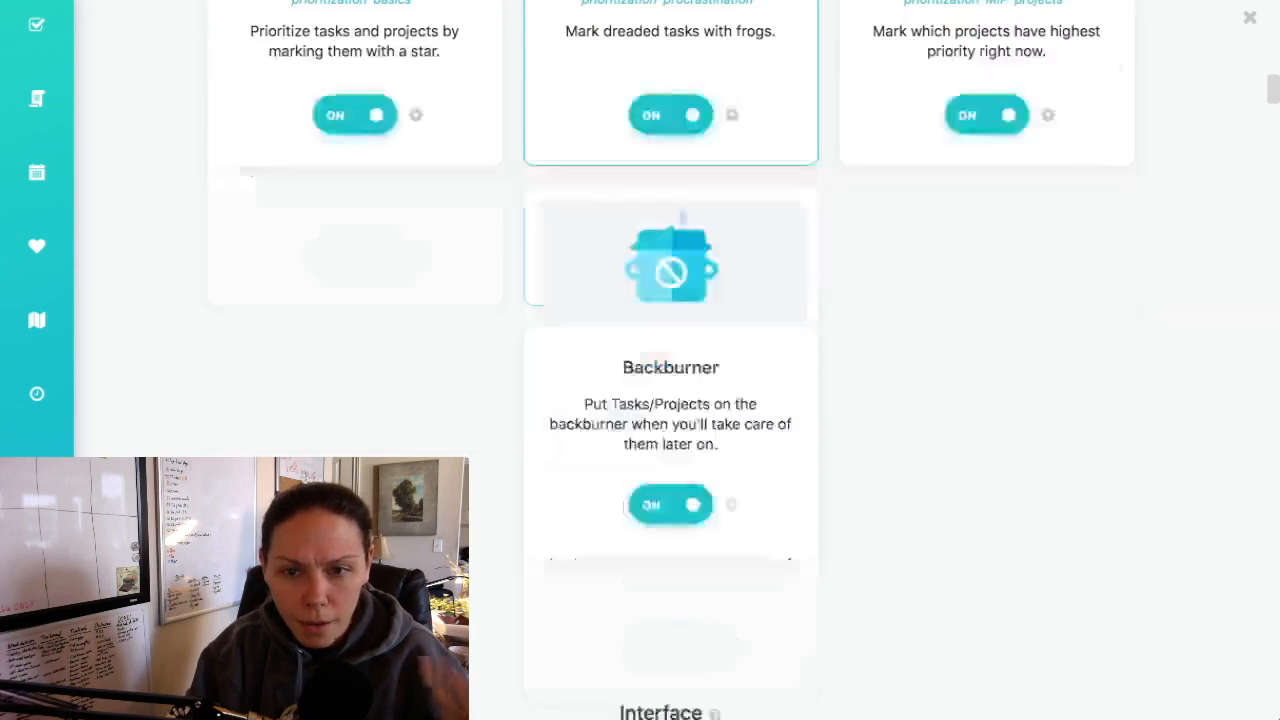
scroll(987, 300, down, 9)
scroll(987, 300, down, 3)
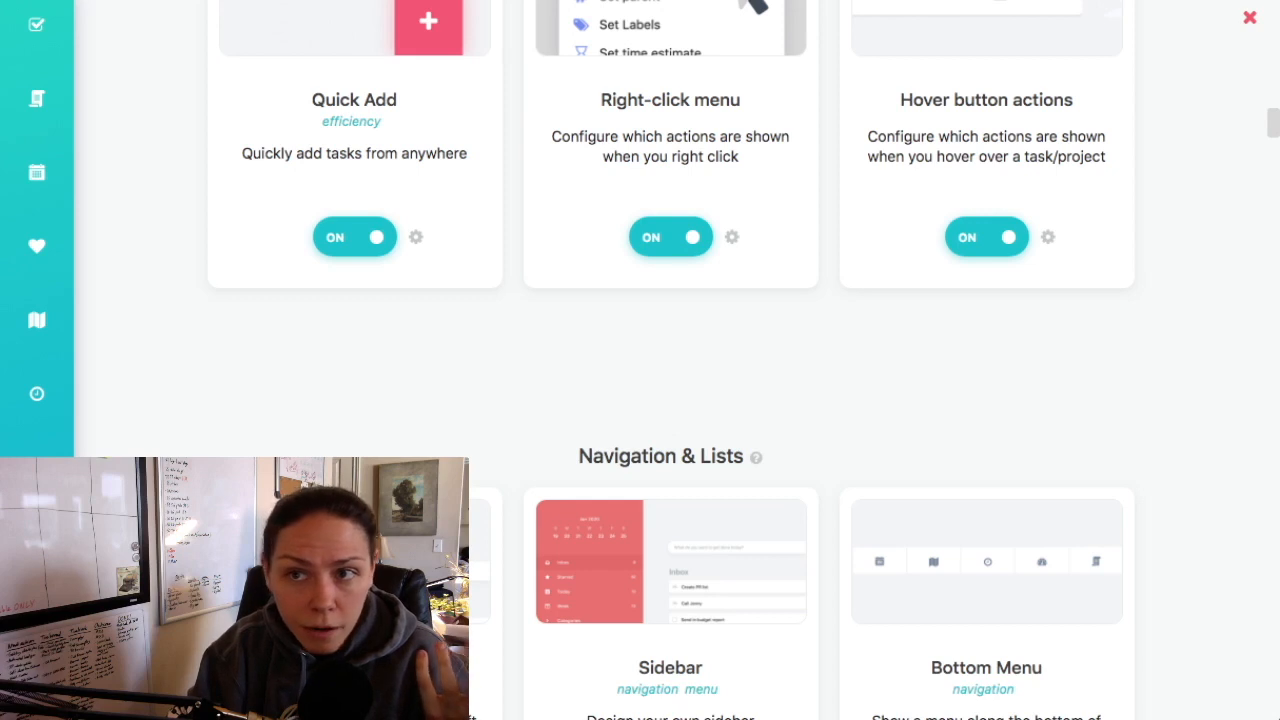
click(1250, 17)
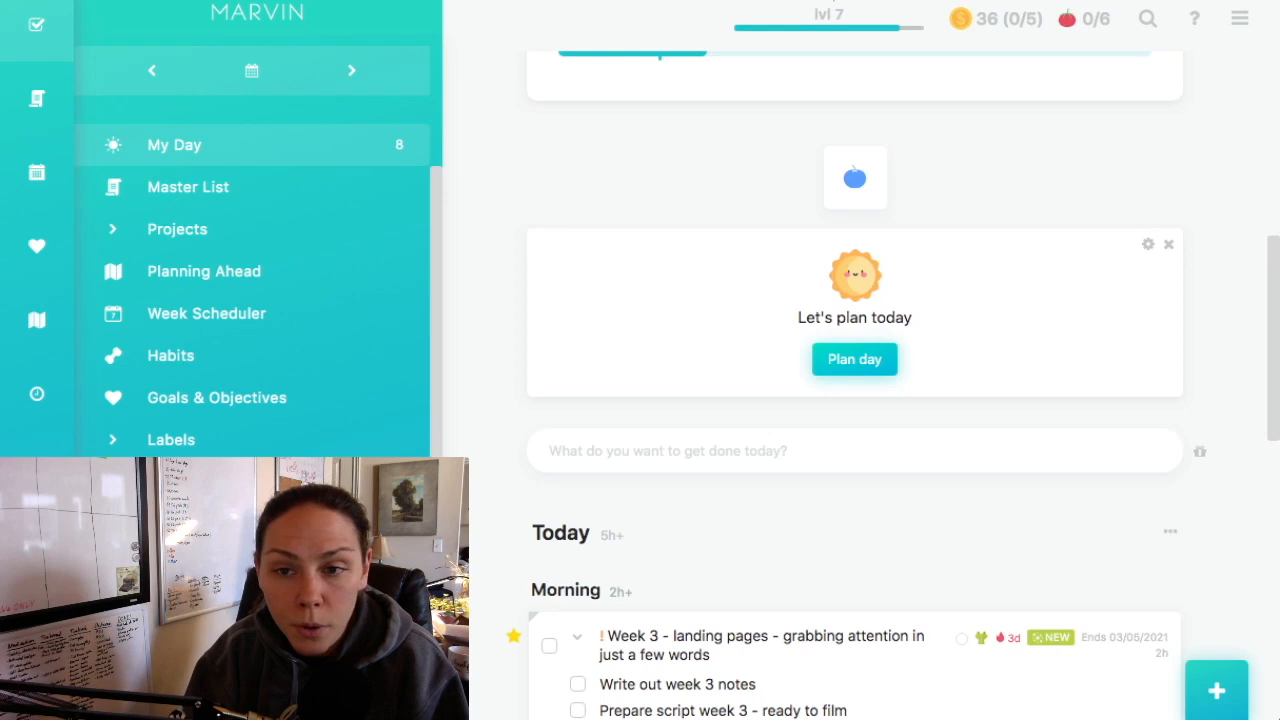
- Start planning the day from My Day and look at the workload summary above today's tasks
click(854, 359)
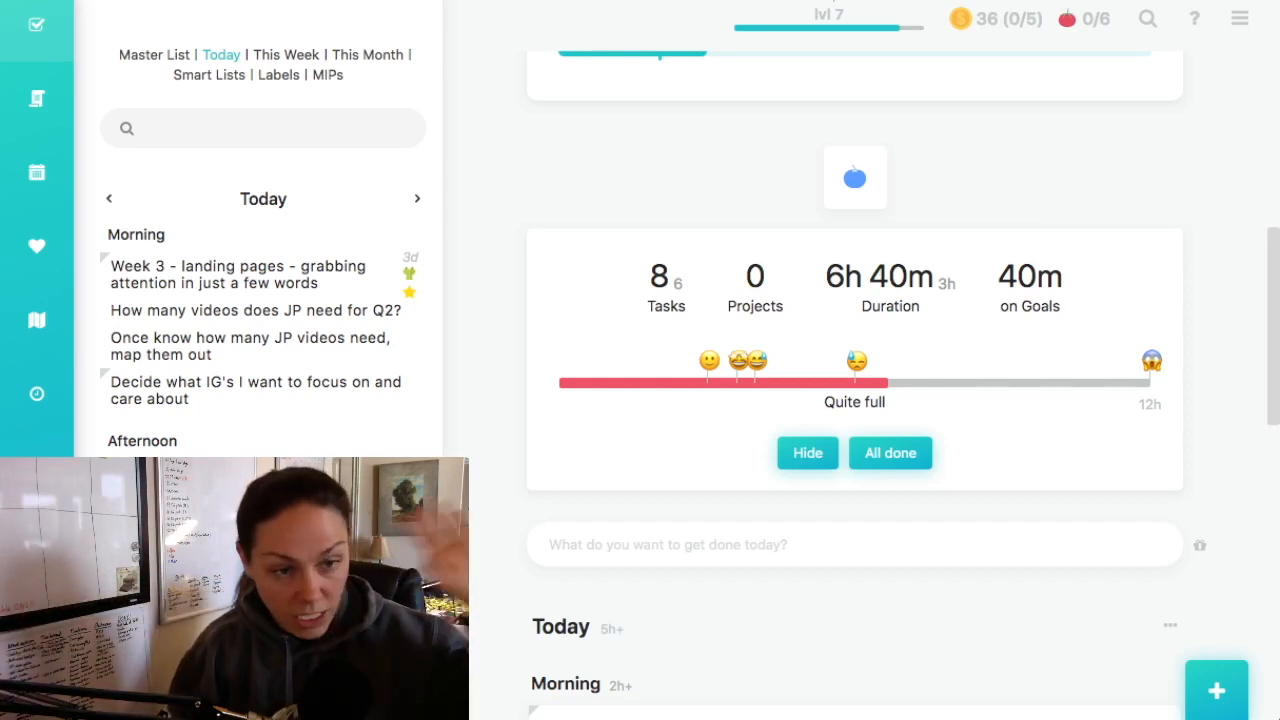
scroll(855, 400, down, 3)
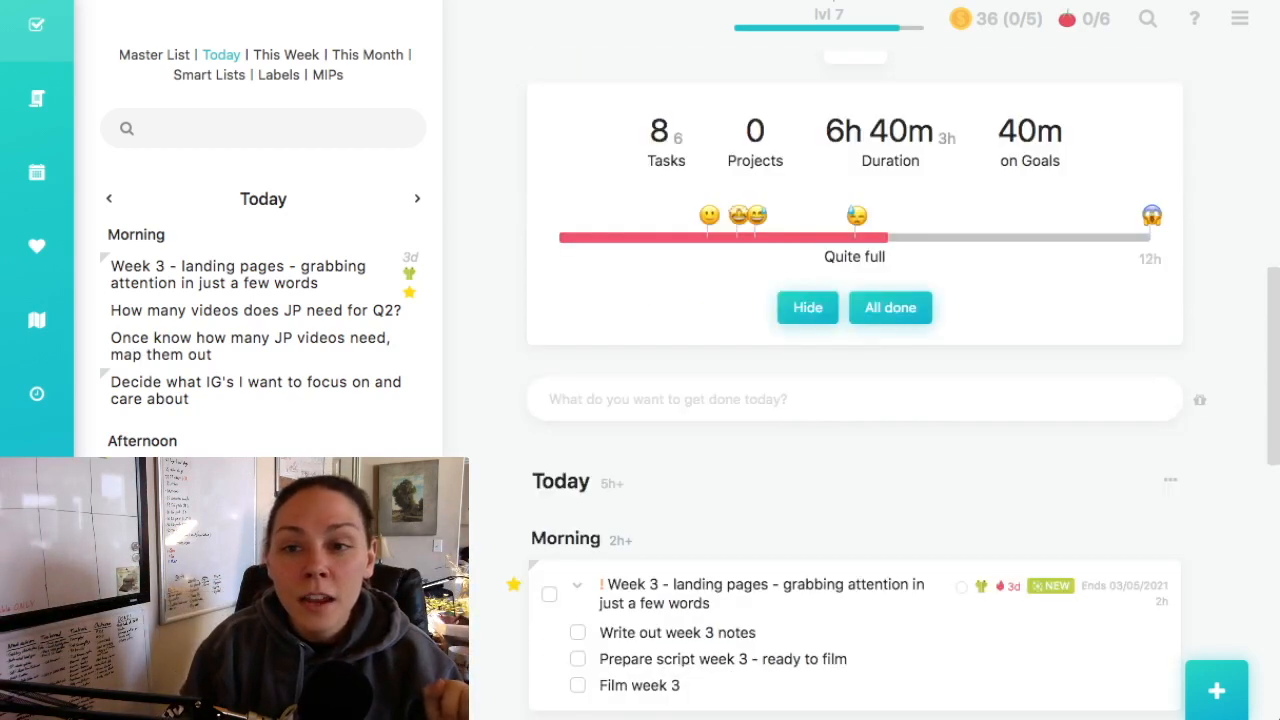
scroll(855, 400, down, 1)
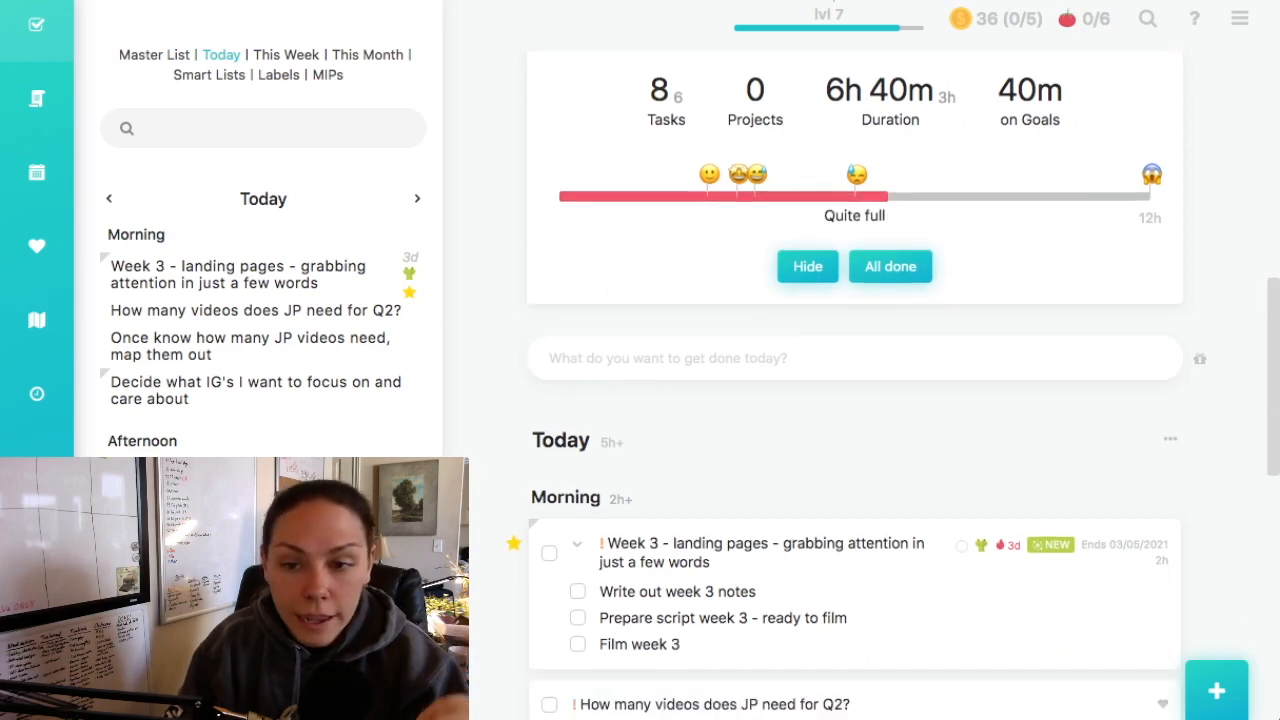
- Set a 10-minute time estimate for the morning task "How many videos does JP need for Q2?"
scroll(969, 500, down, 7)
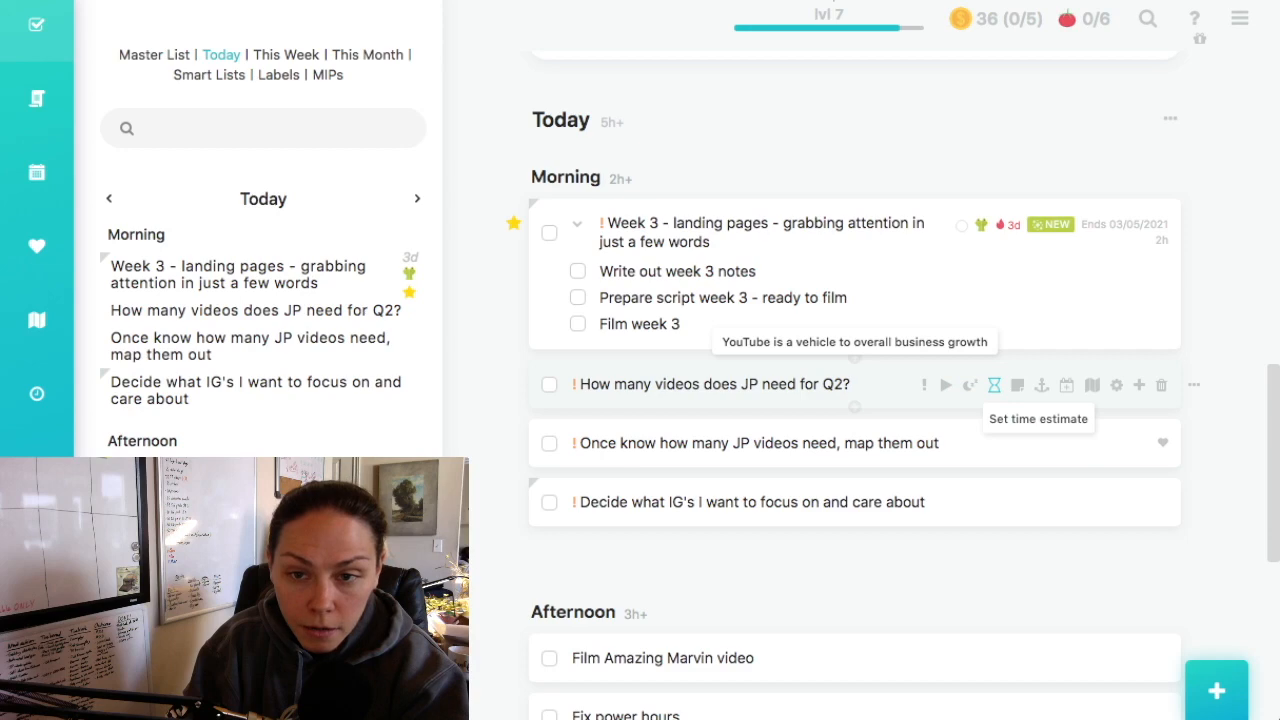
click(994, 385)
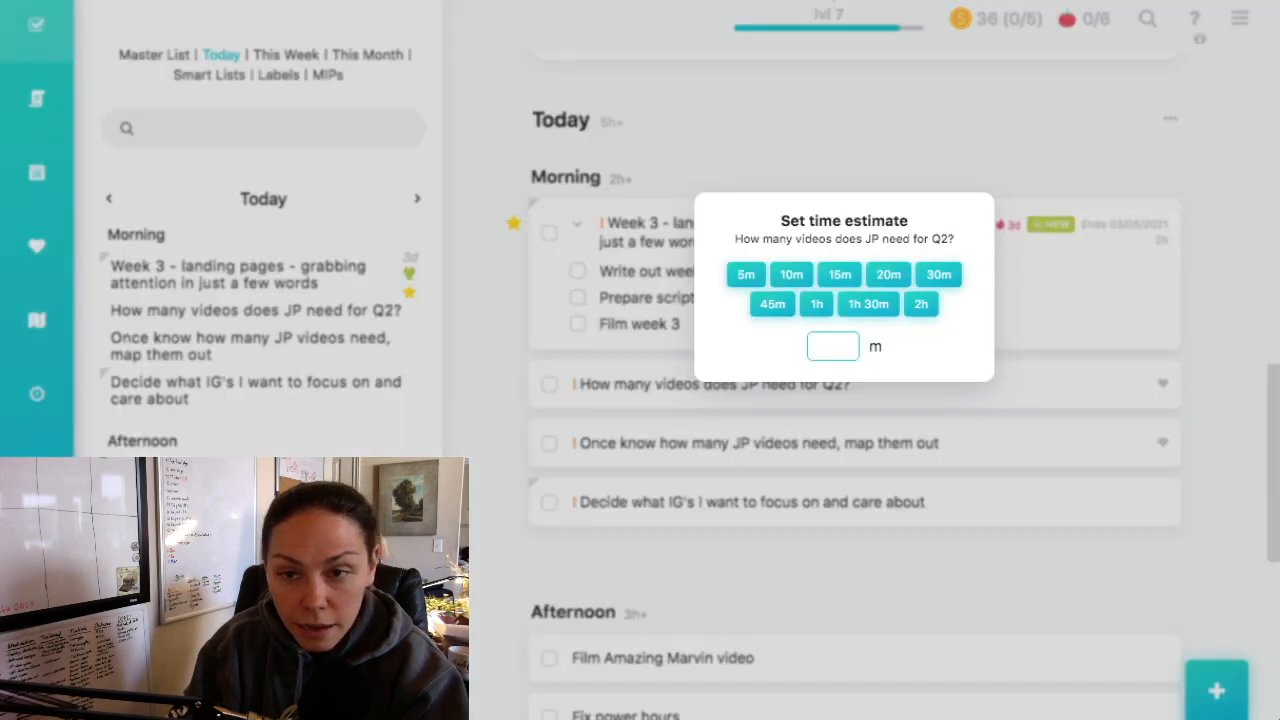
click(792, 270)
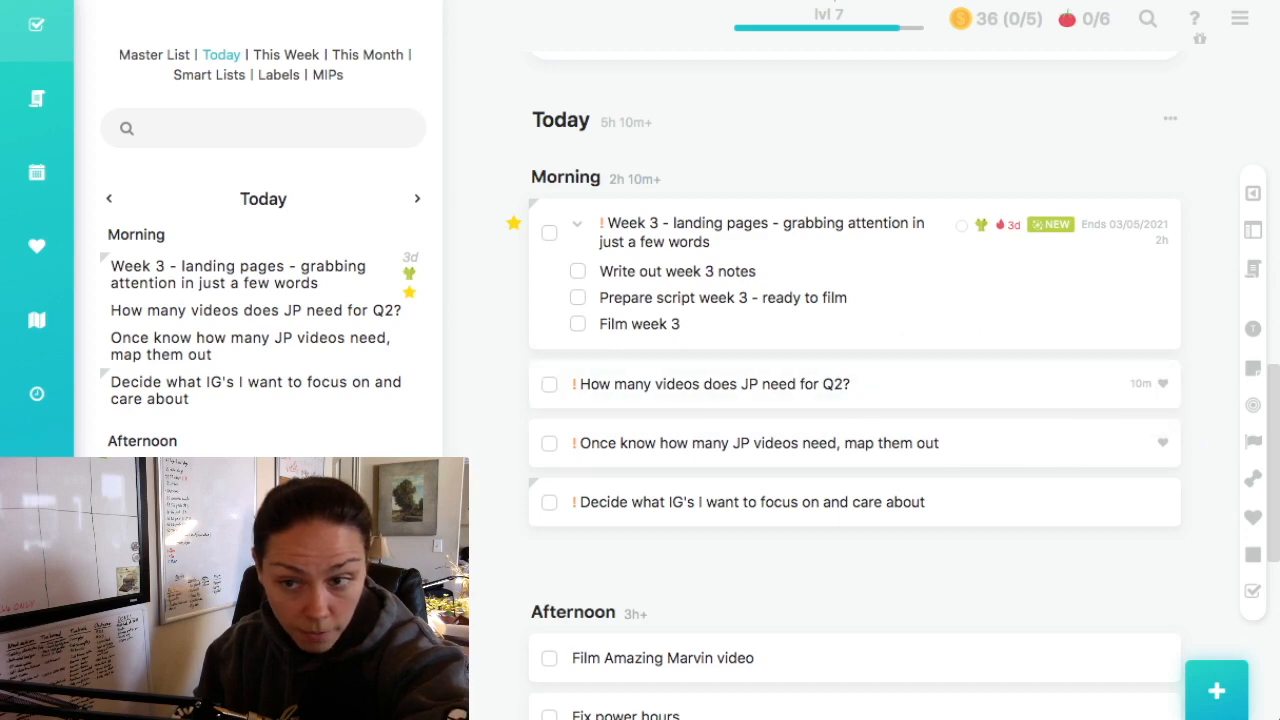
- Compare the day's workload summary with the morning tasks, and examine the emoji markers on the workload bar
scroll(860, 420, down, 1)
scroll(855, 360, up, 5)
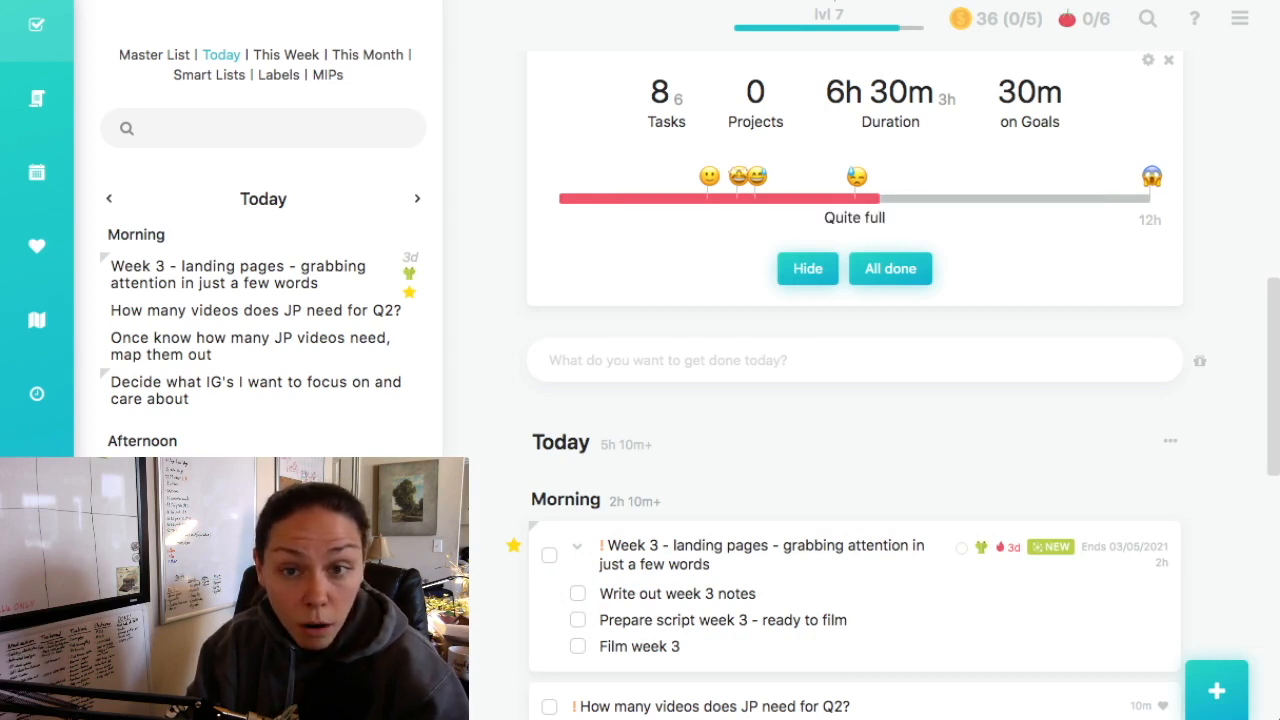
scroll(855, 200, up, 1)
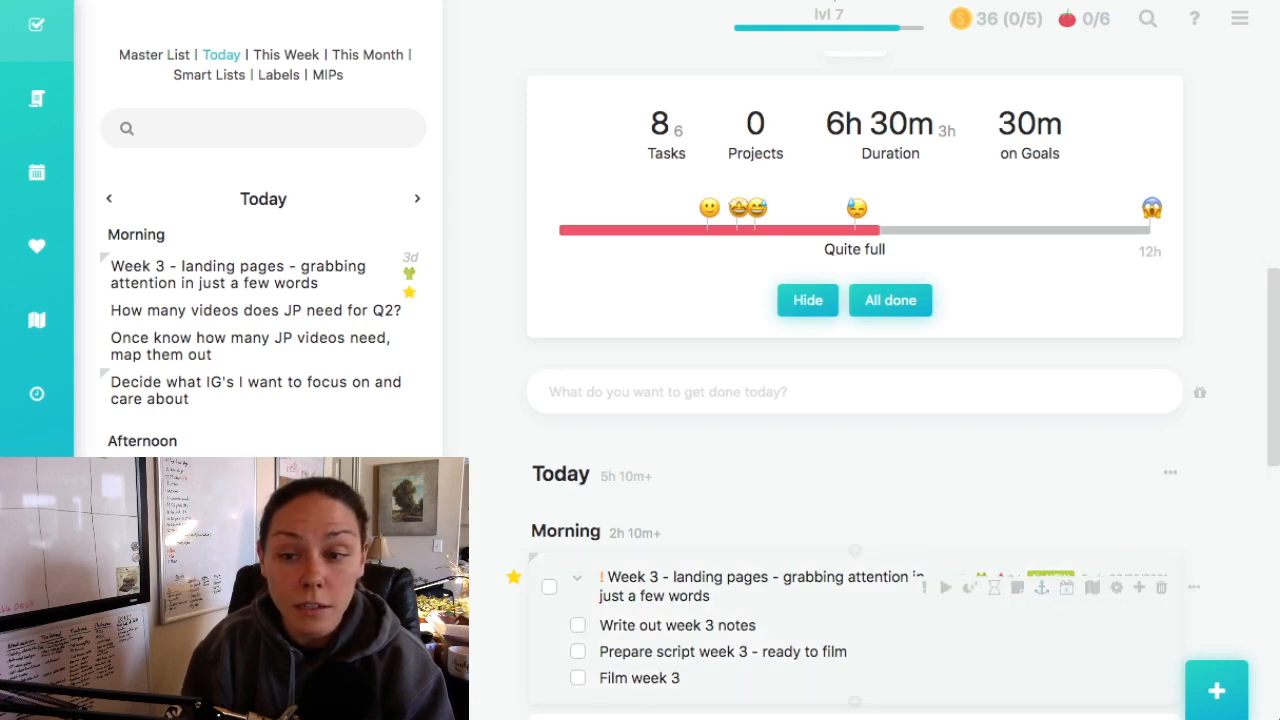
scroll(855, 400, down, 1)
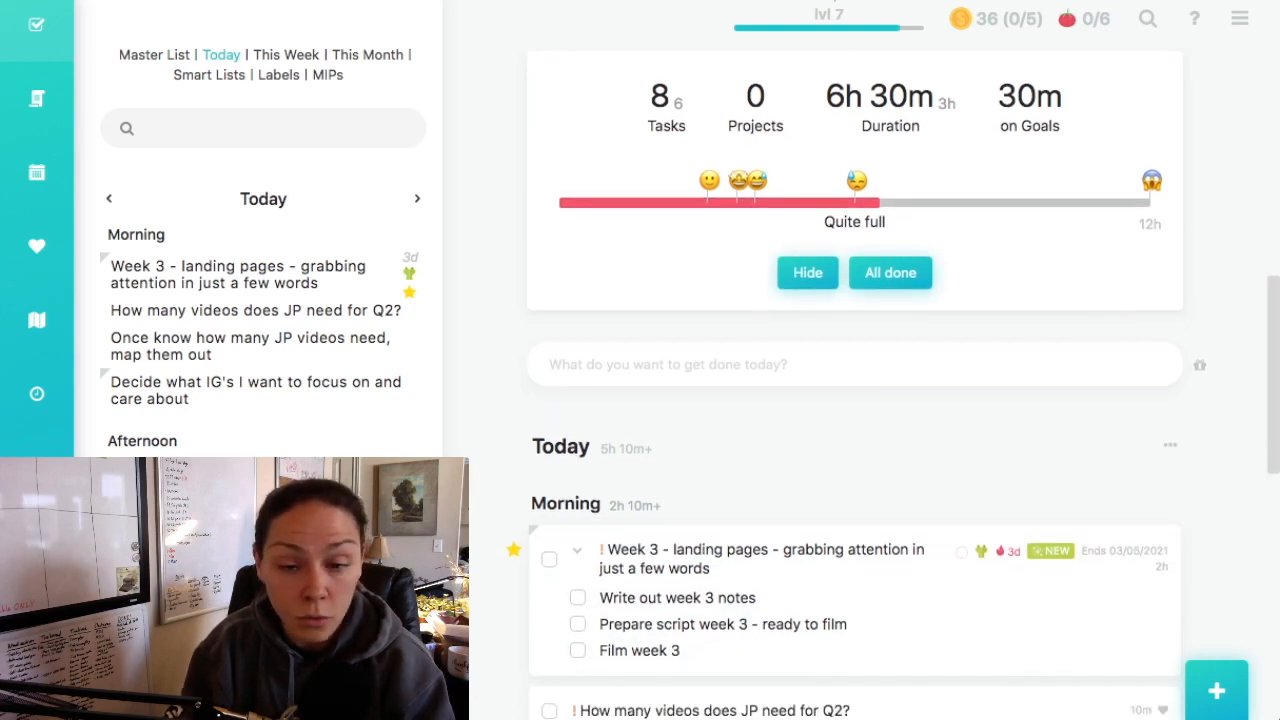
scroll(855, 400, down, 5)
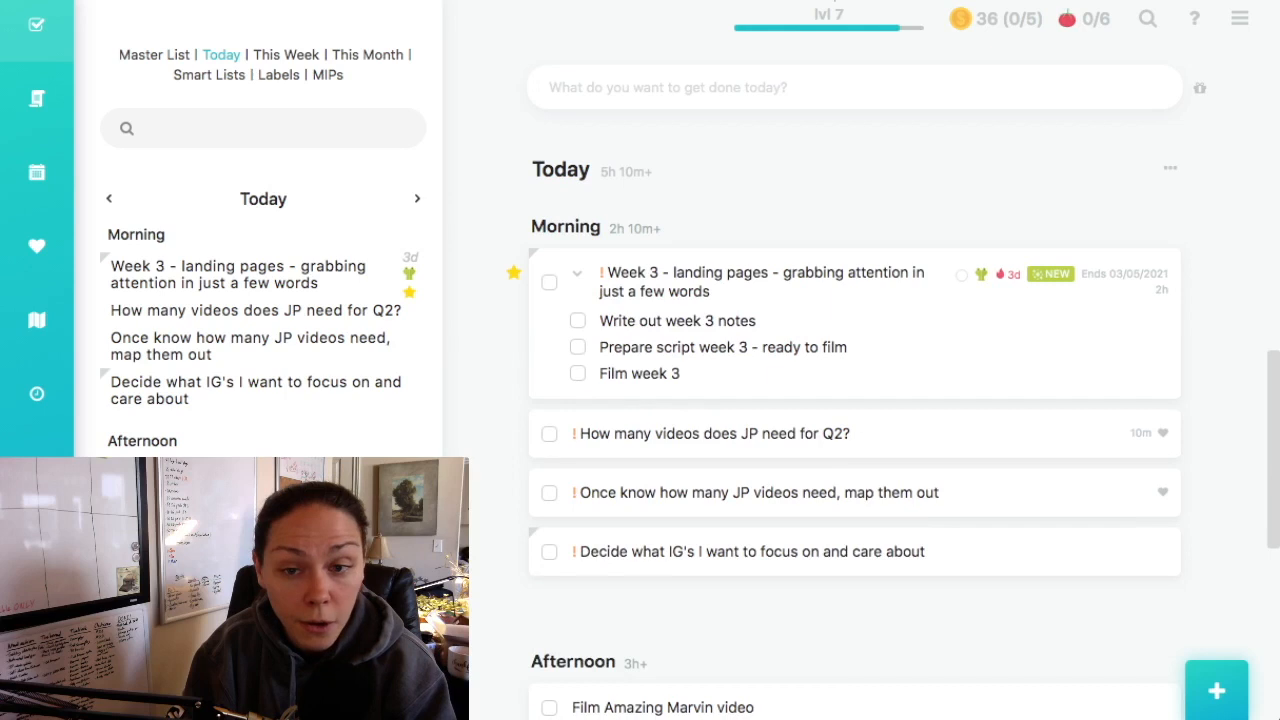
scroll(855, 400, up, 7)
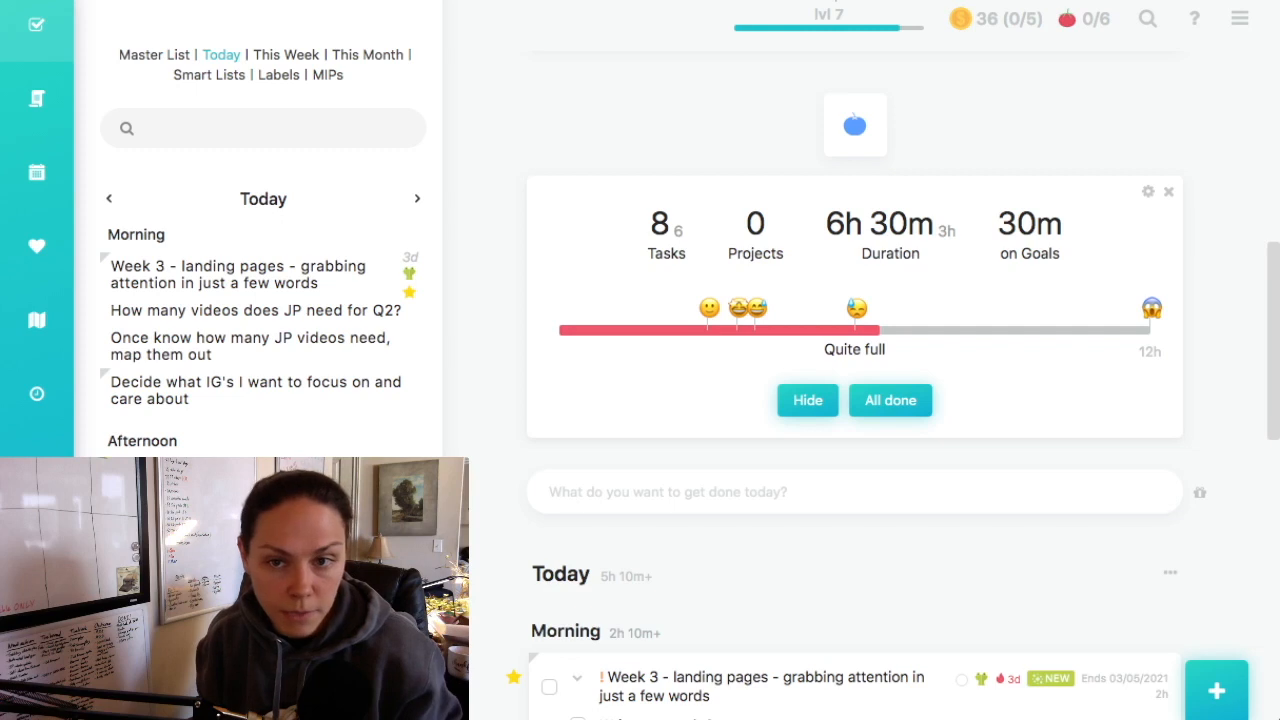
mouse_move(857, 309)
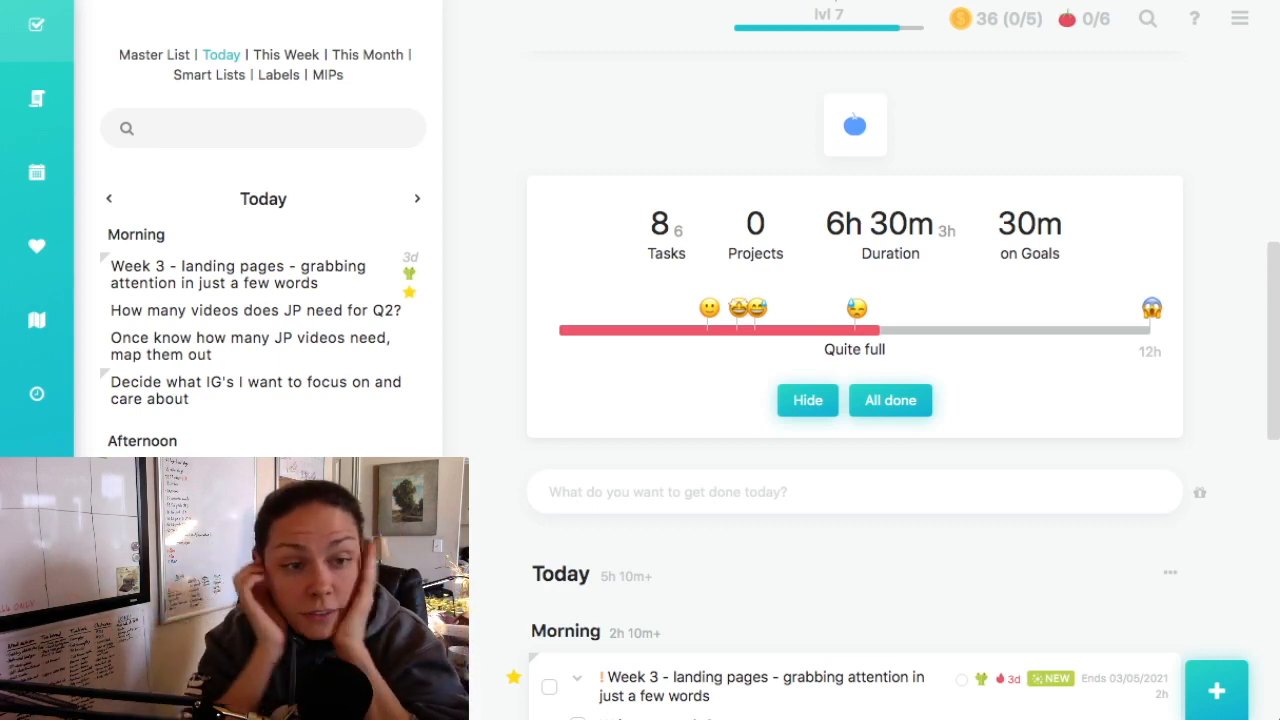
- Look through the morning, afternoon and evening sections of today's tasks and return to the workload summary
scroll(854, 380, down, 10)
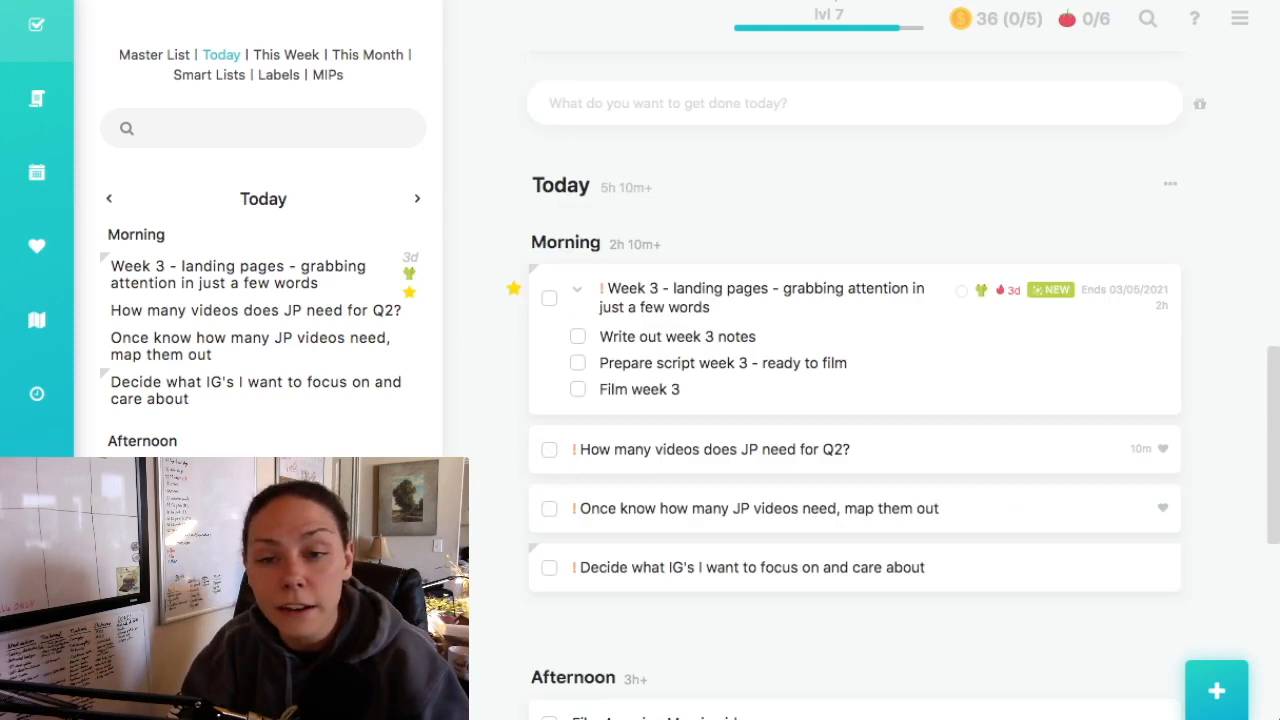
scroll(855, 695, up, 5)
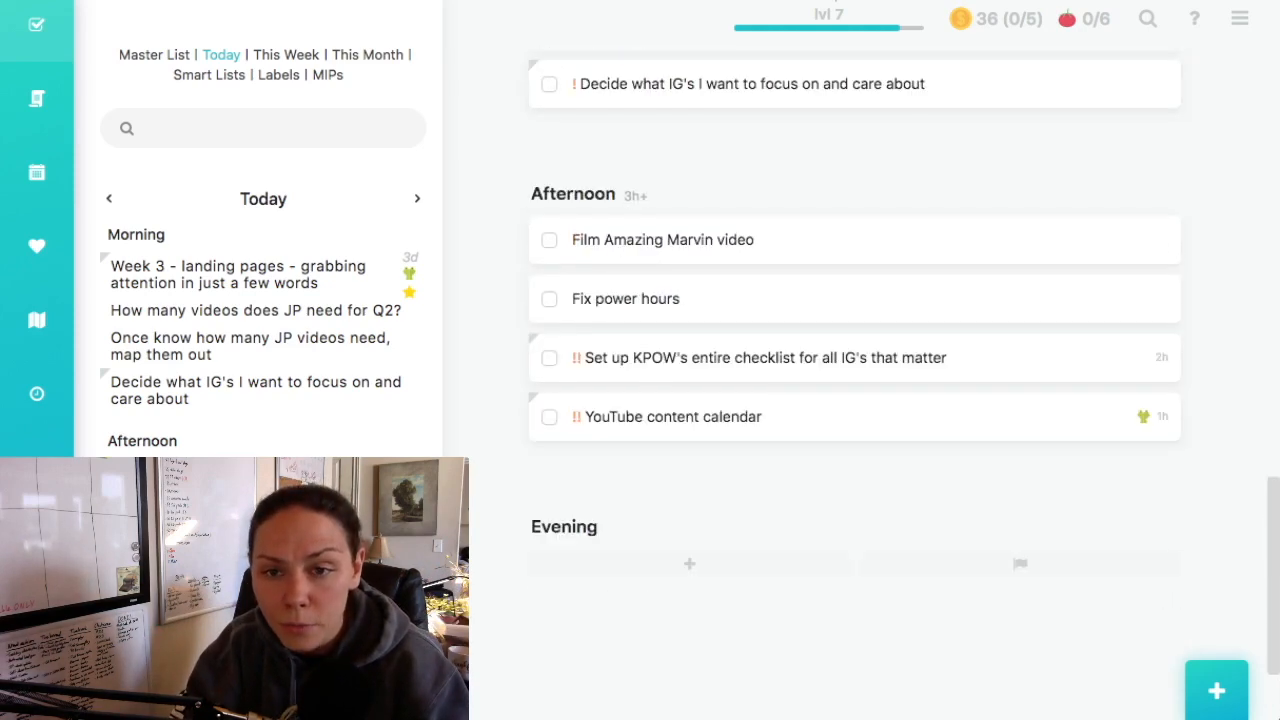
scroll(855, 400, up, 1)
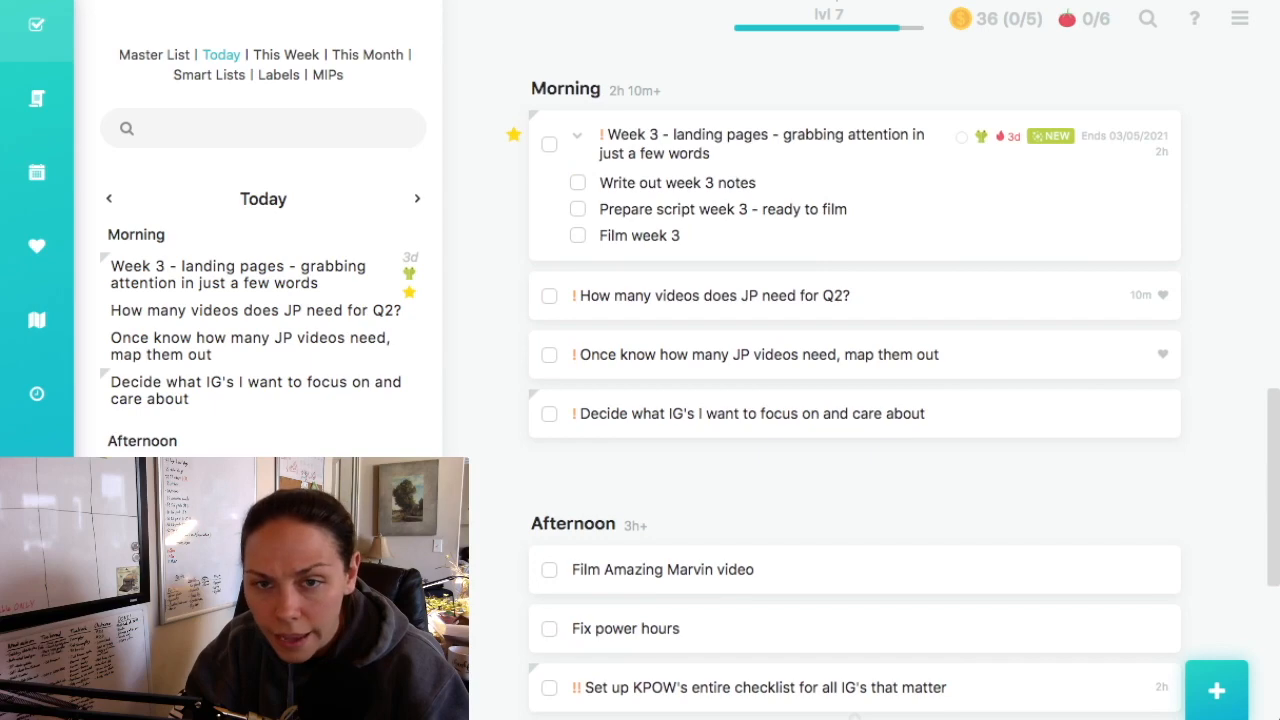
scroll(940, 300, down, 5)
scroll(855, 380, up, 5)
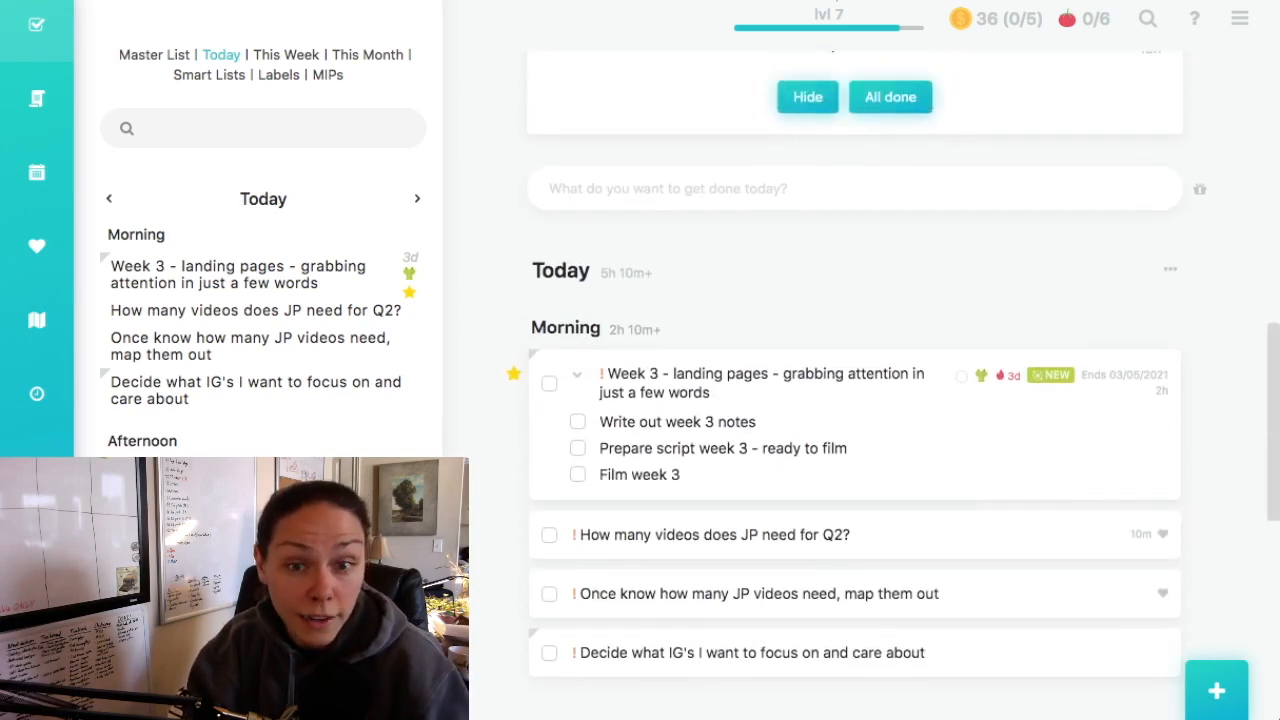
scroll(855, 400, up, 1)
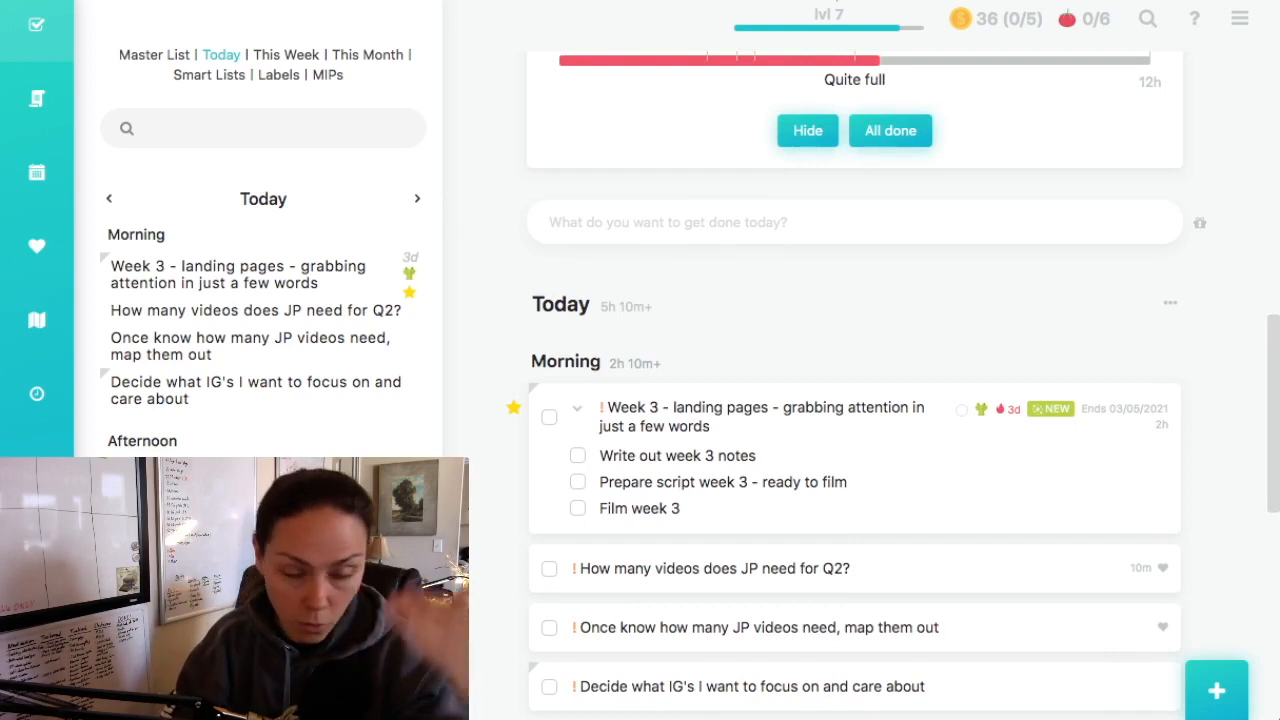
scroll(855, 380, up, 5)
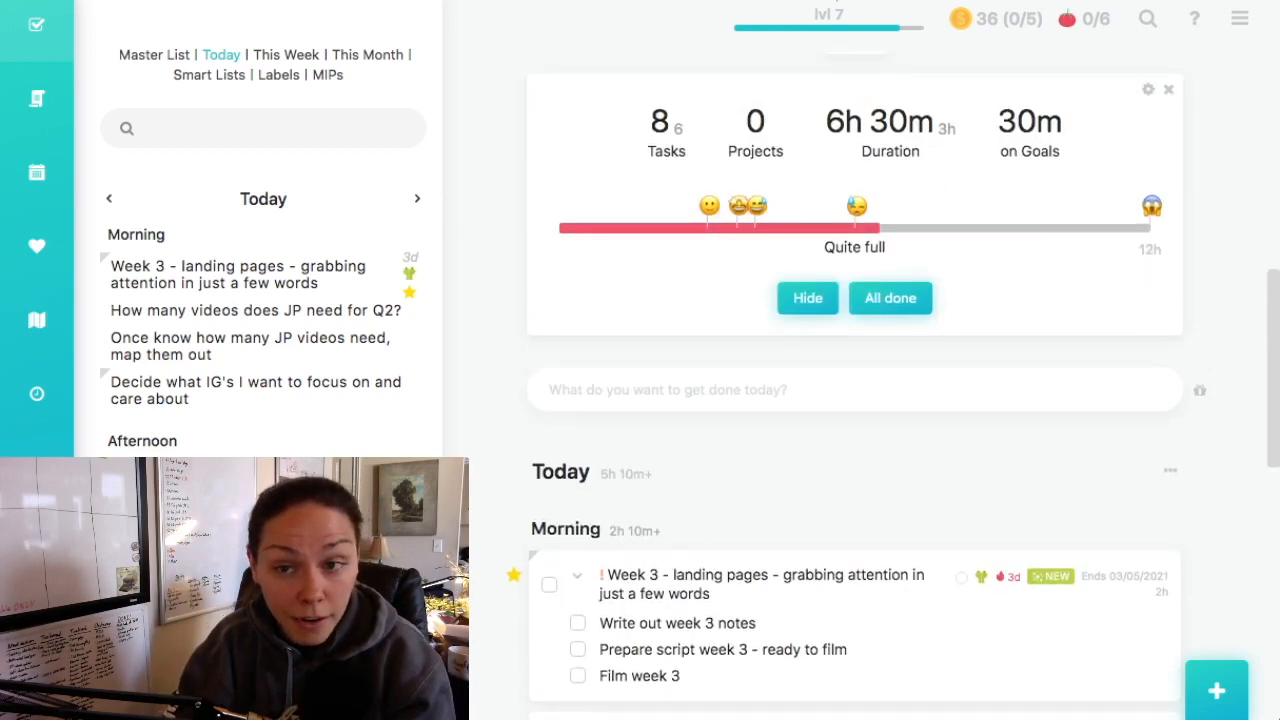
scroll(855, 240, up, 2)
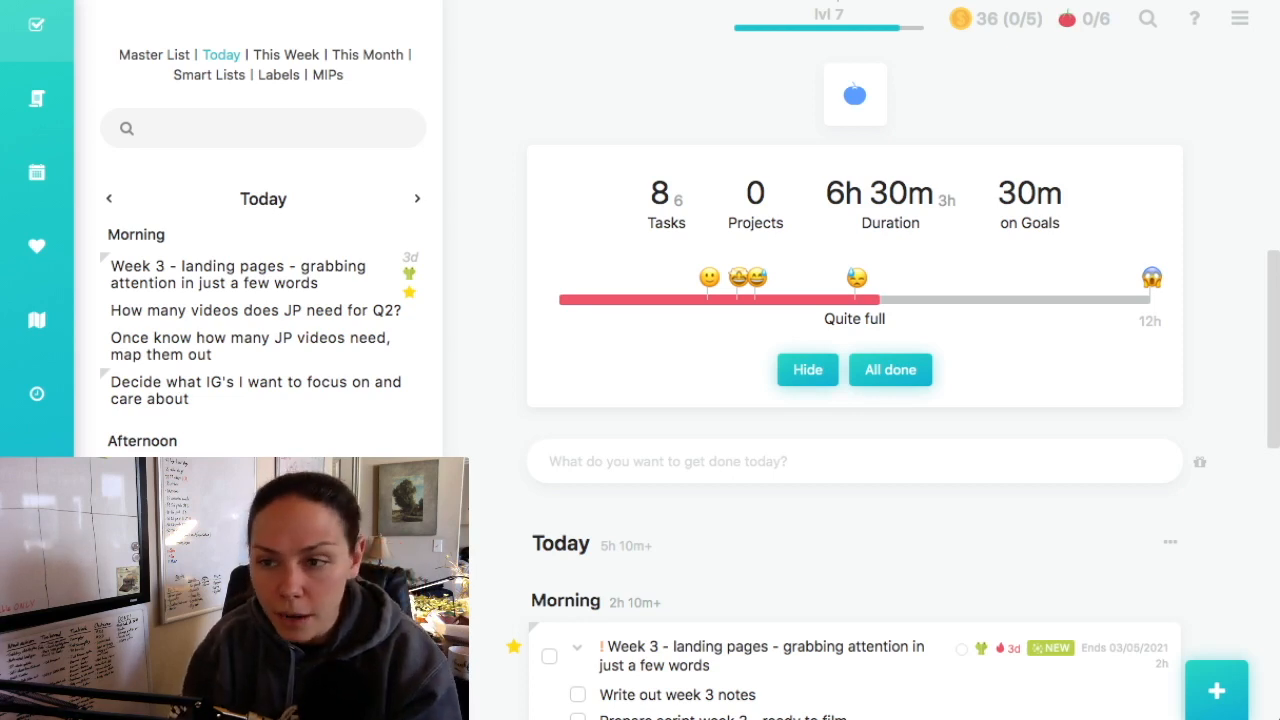
- Open the procrastination wizard for the afternoon task "Film Amazing Marvin video"
scroll(855, 480, down, 3)
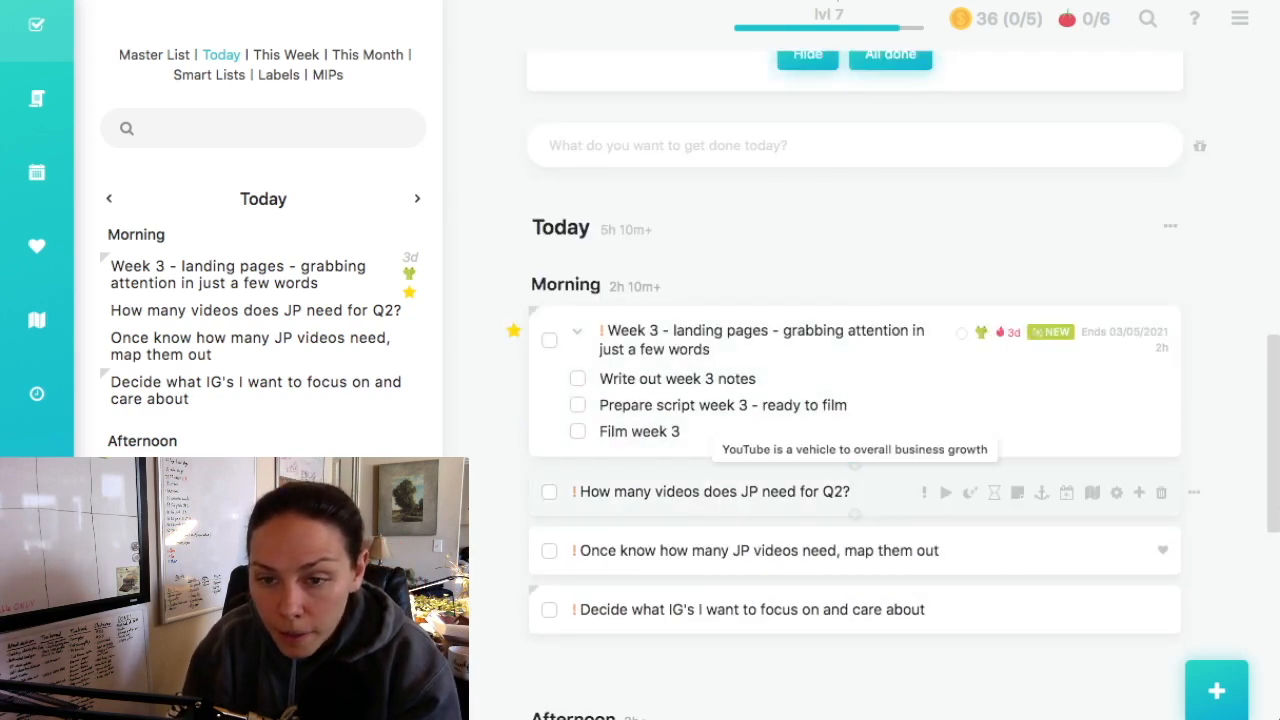
scroll(855, 480, down, 3)
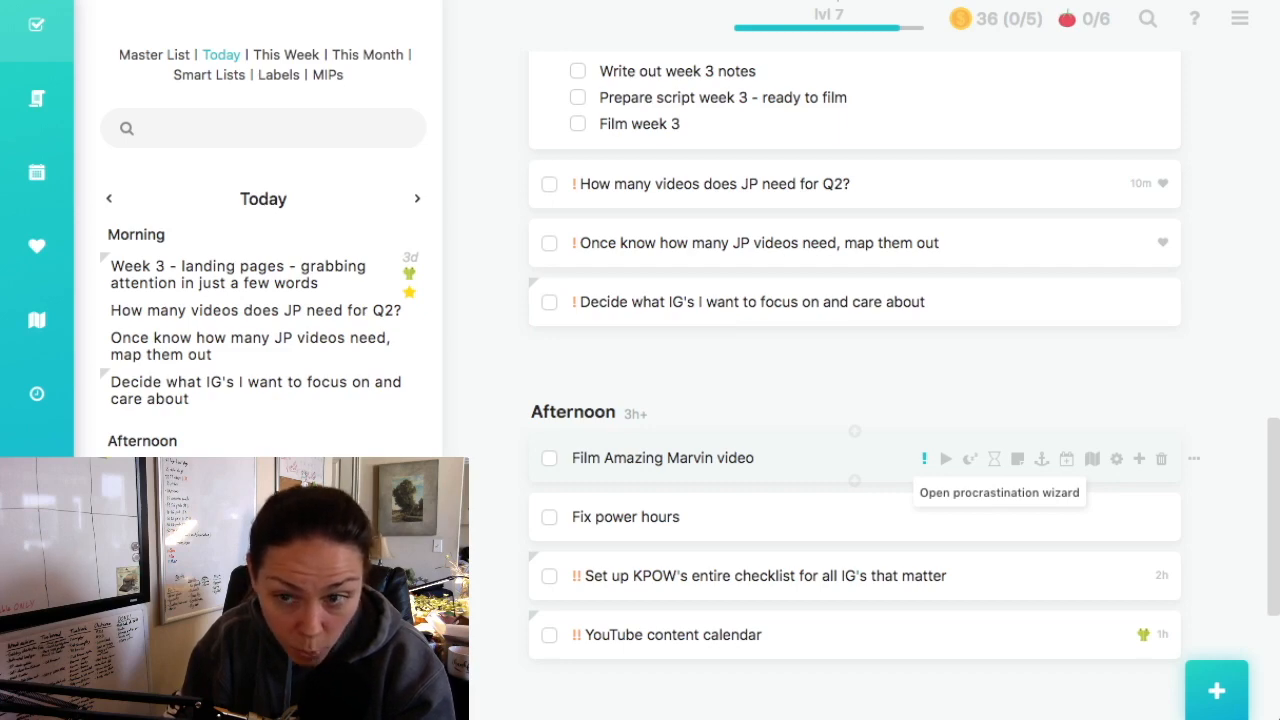
click(924, 458)
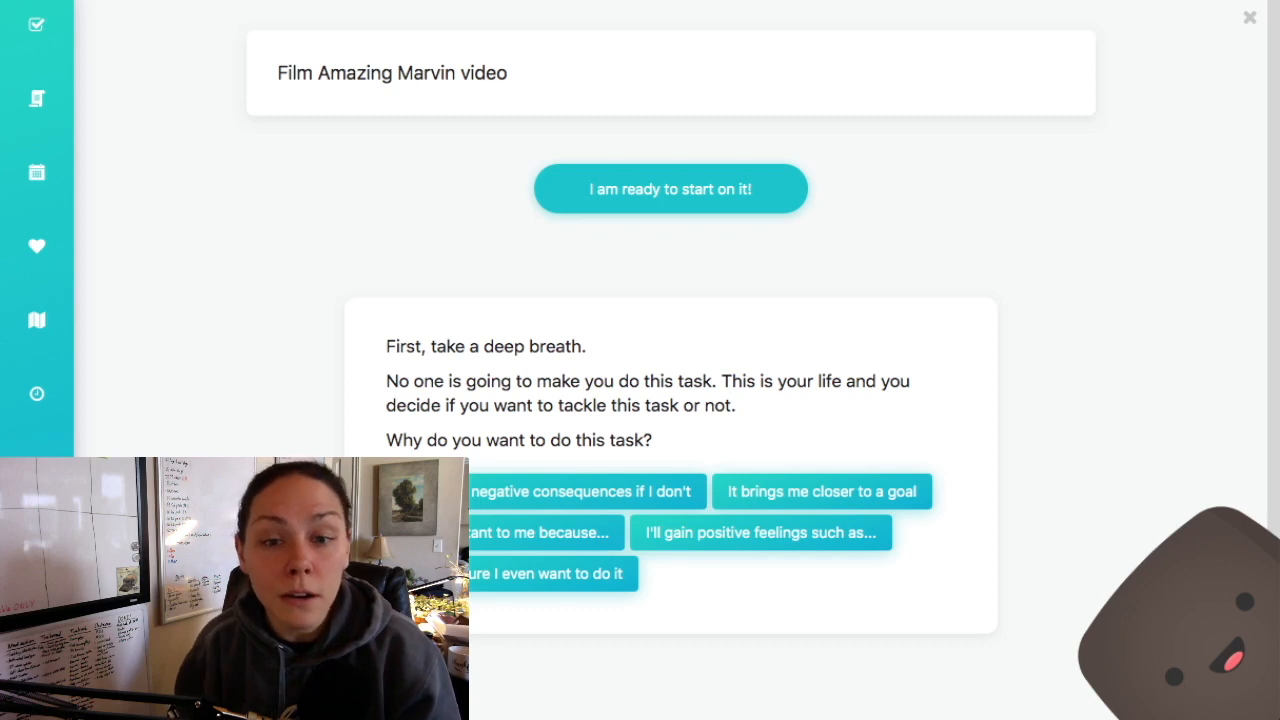
- Answer the procrastination wizard with "It brings me closer to a goal", "It is a good next step for my goal" and "30-60 min"
drag(655, 440, 573, 406)
click(573, 406)
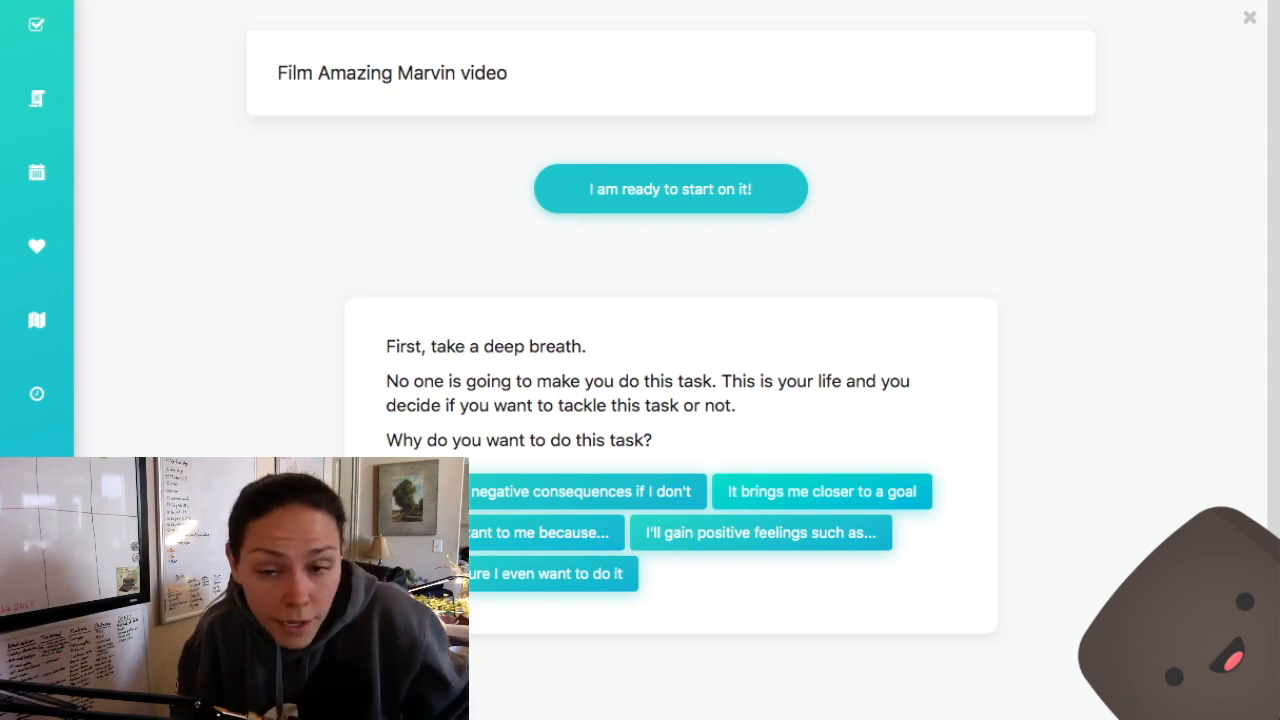
click(821, 491)
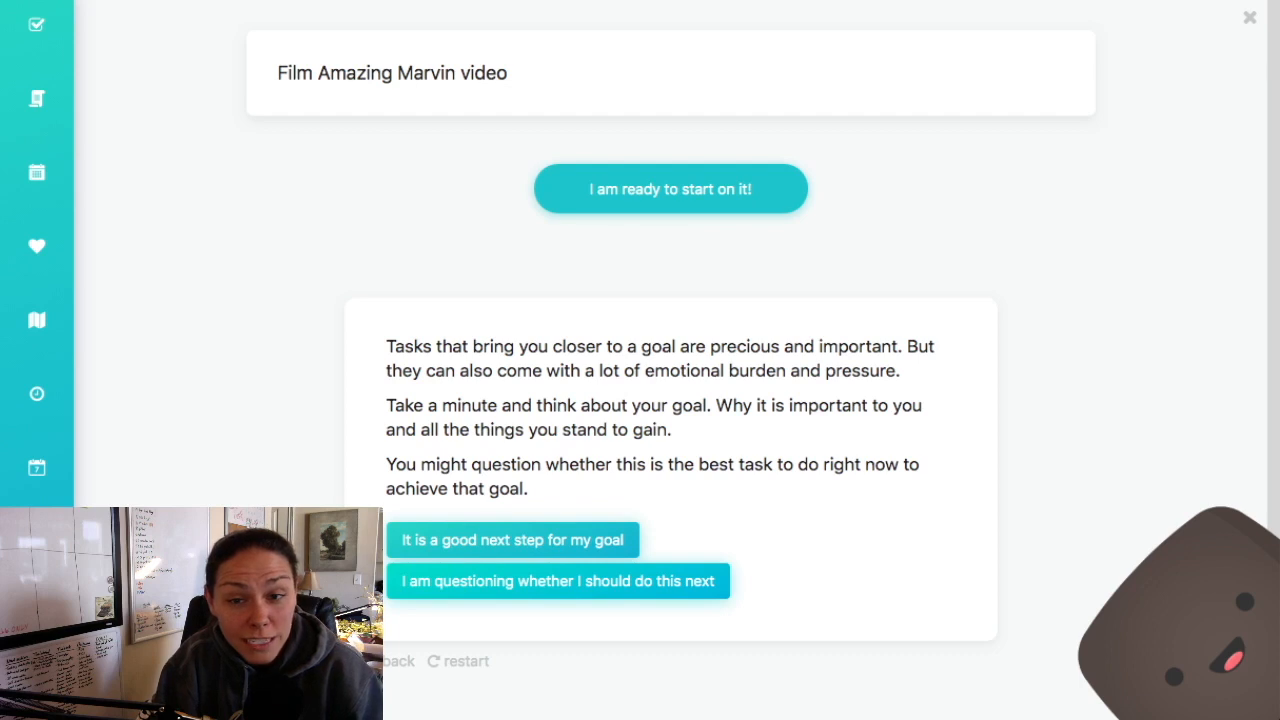
click(512, 540)
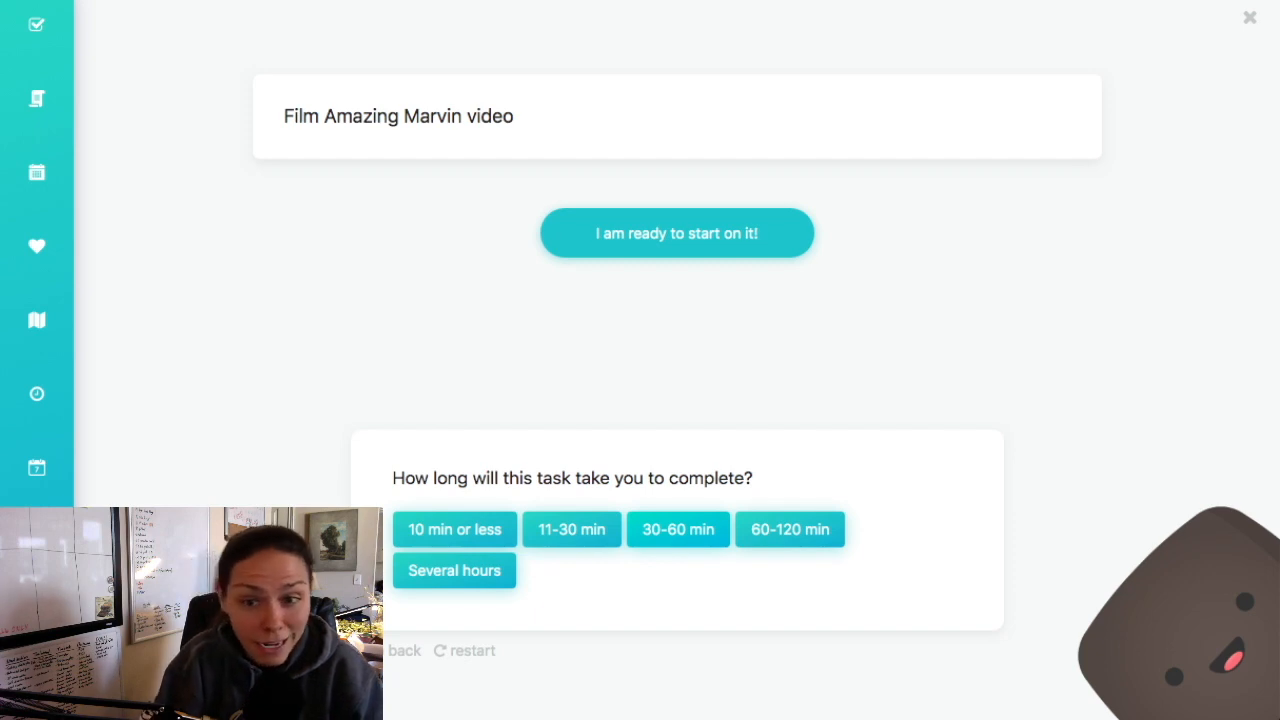
click(678, 529)
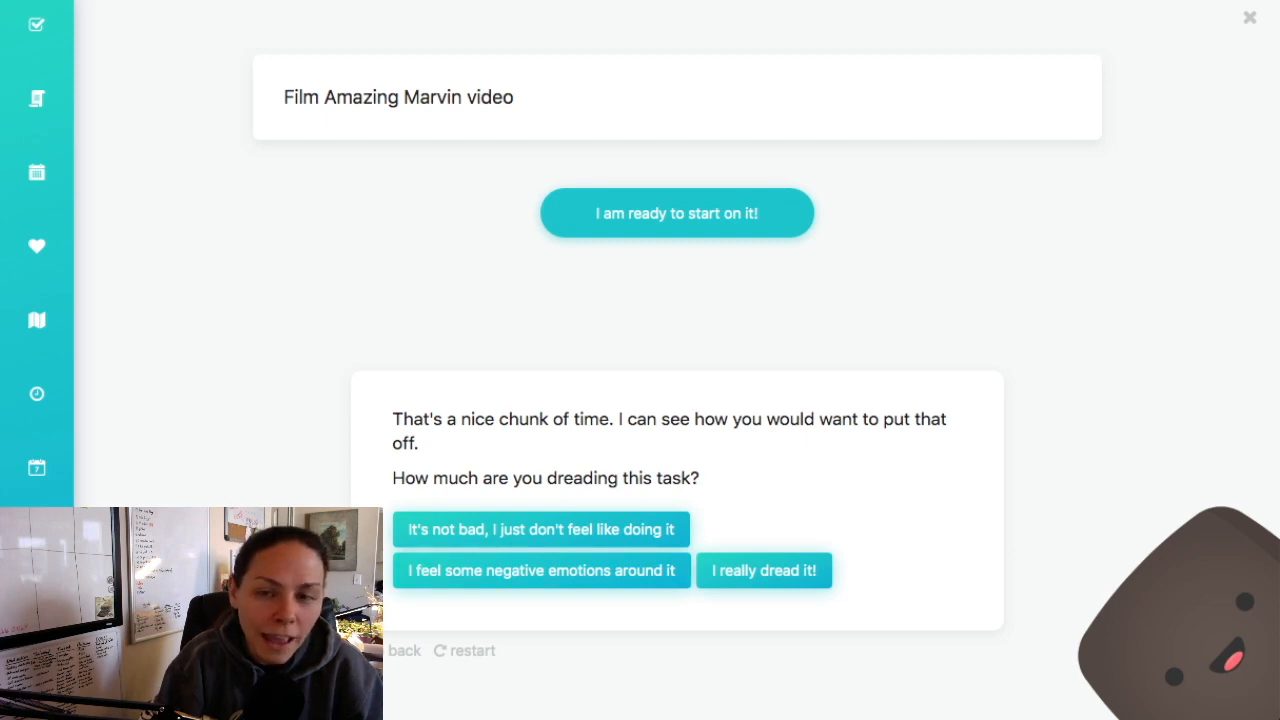
- Declare readiness to start on the task "Film Amazing Marvin video" and mark it as finished
click(677, 215)
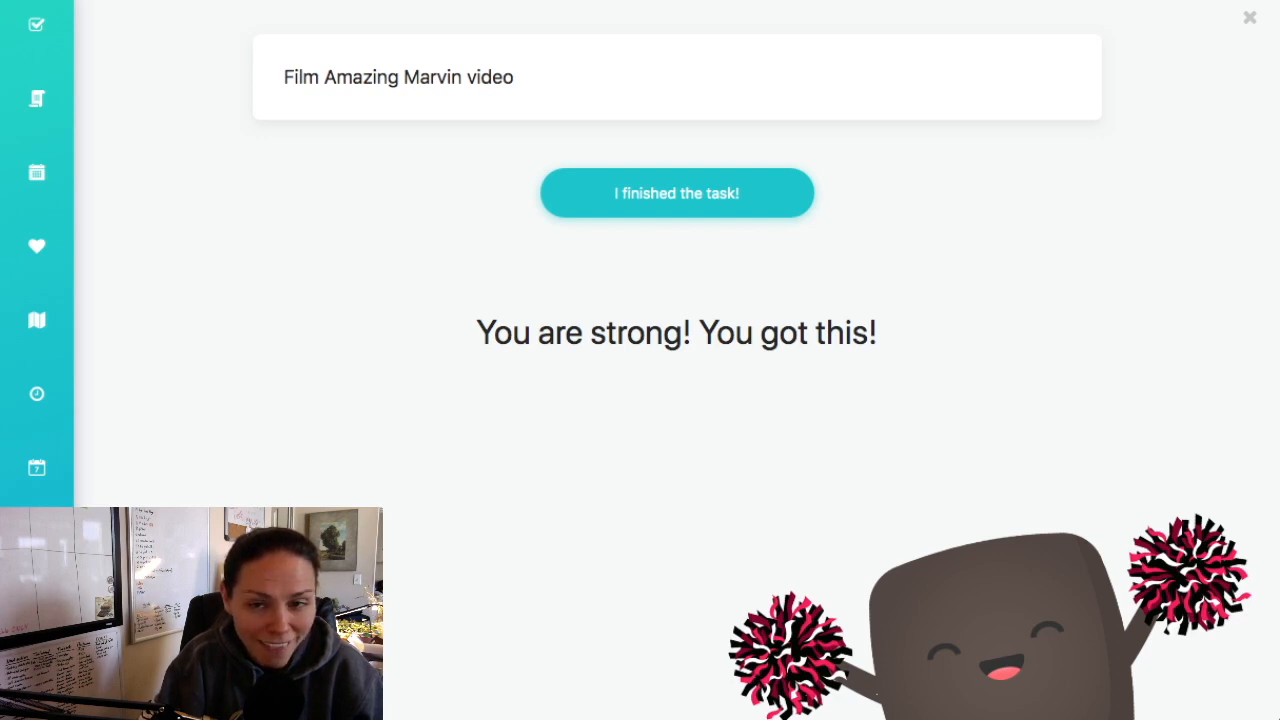
click(677, 200)
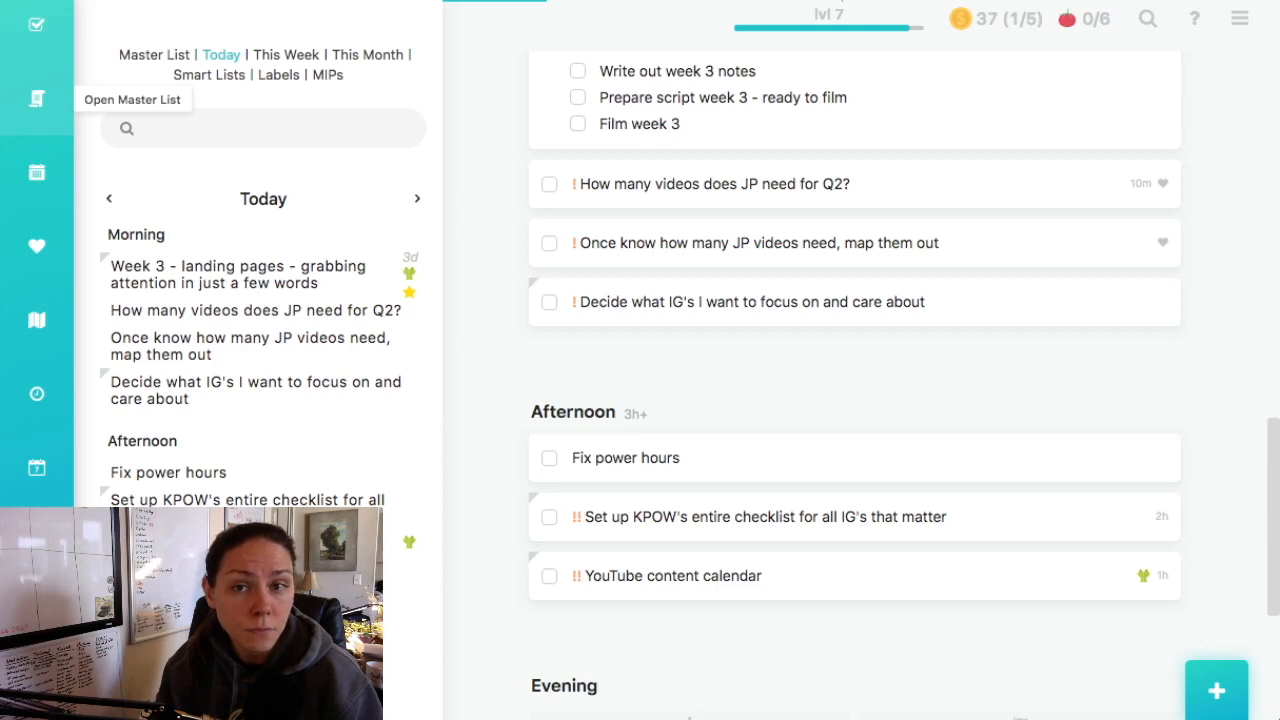
- Open the Master List and look through its Inbox and Gamechangers sections
click(37, 98)
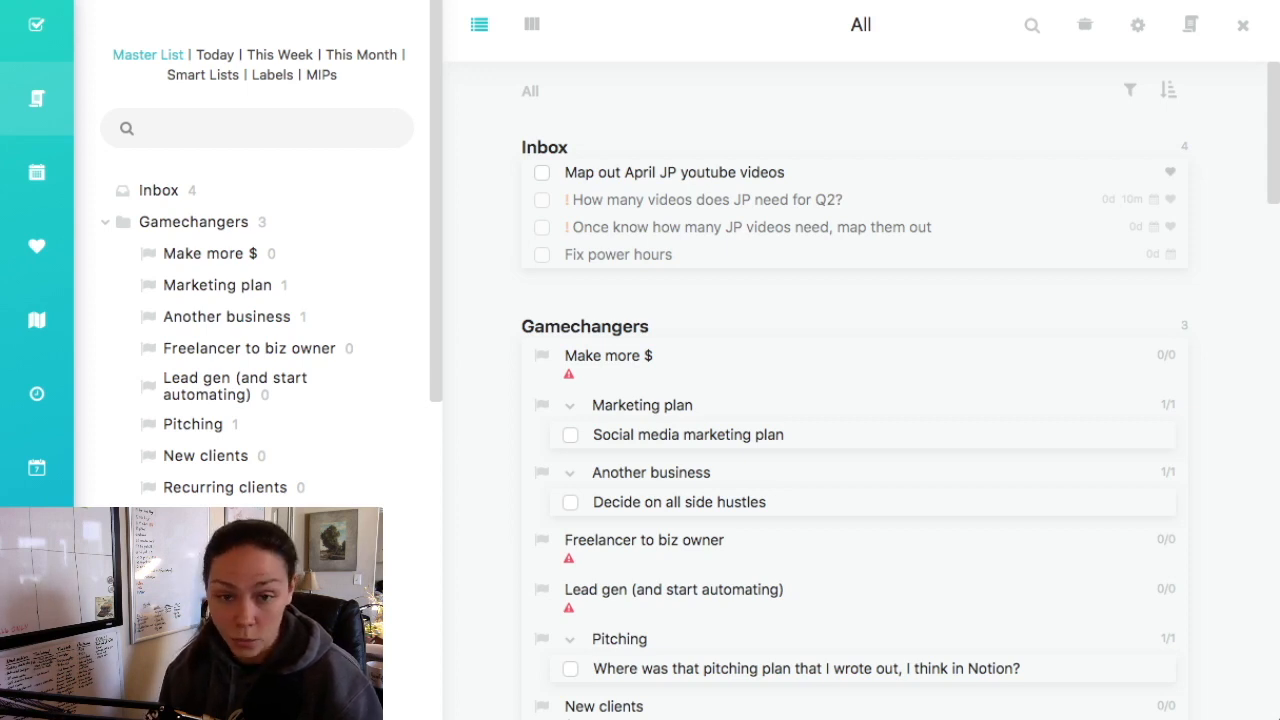
scroll(854, 396, down, 1)
scroll(854, 396, down, 2)
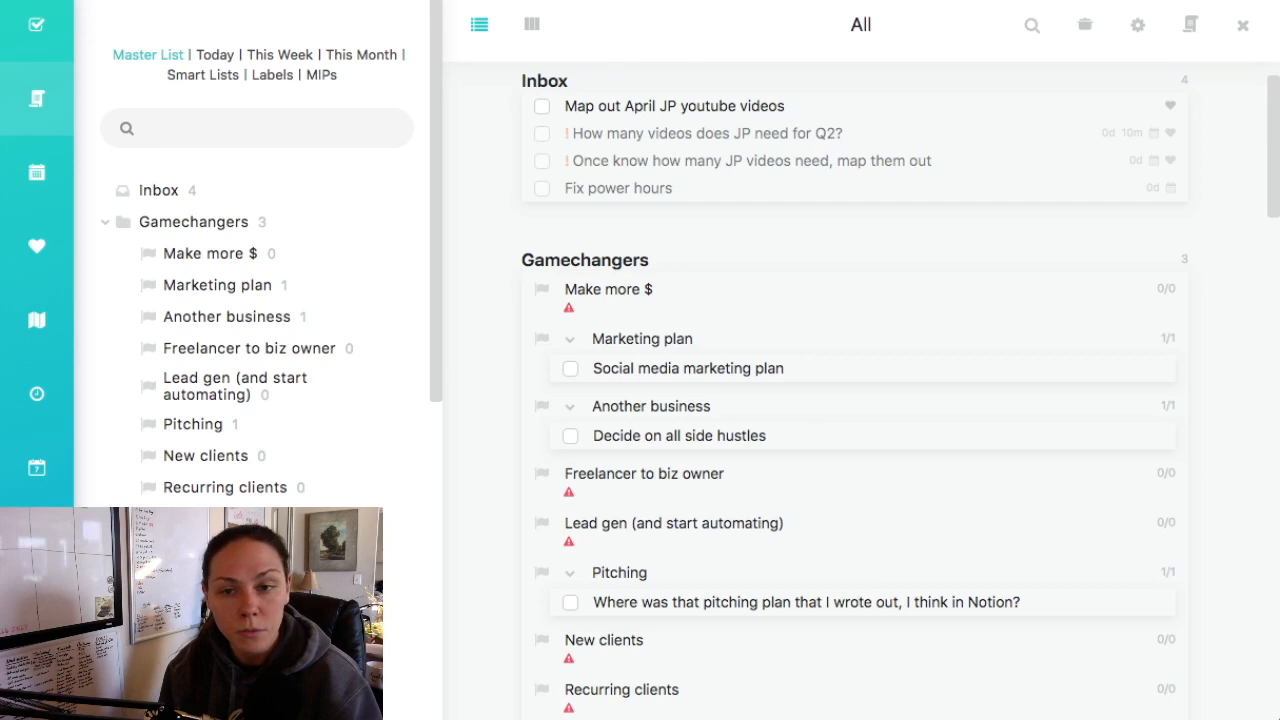
scroll(854, 396, down, 3)
scroll(854, 396, down, 4)
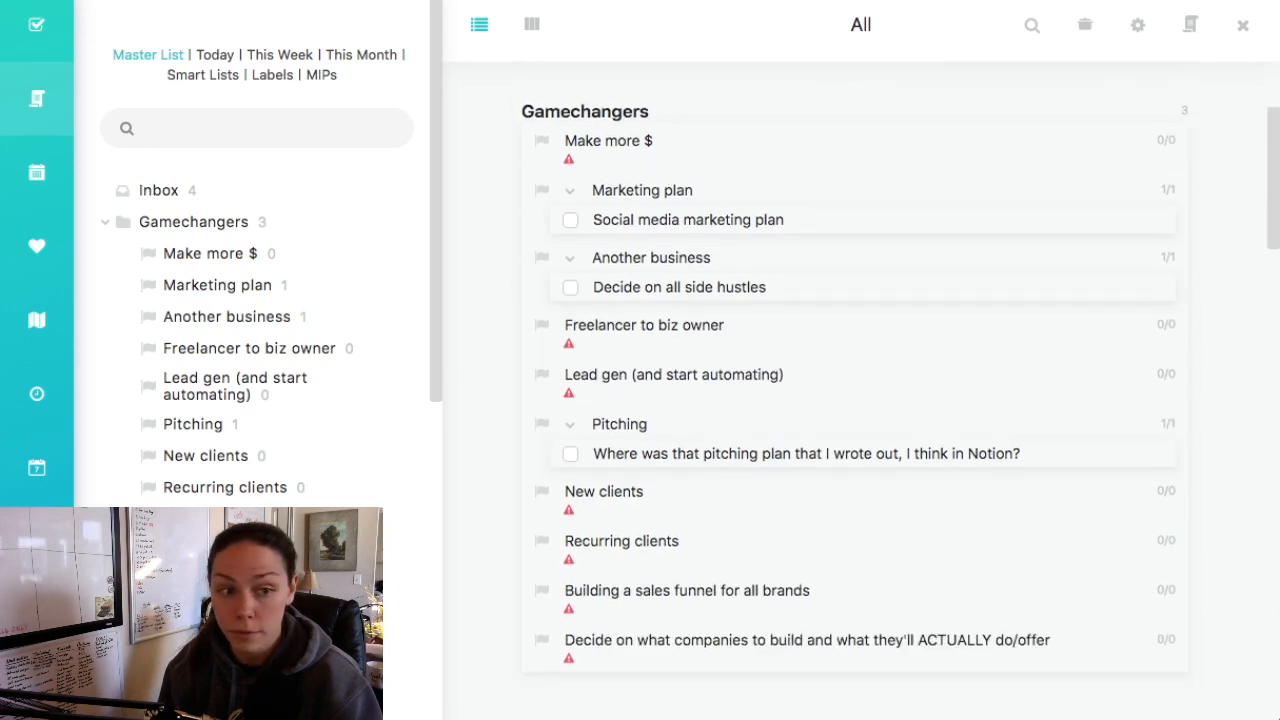
scroll(854, 396, up, 10)
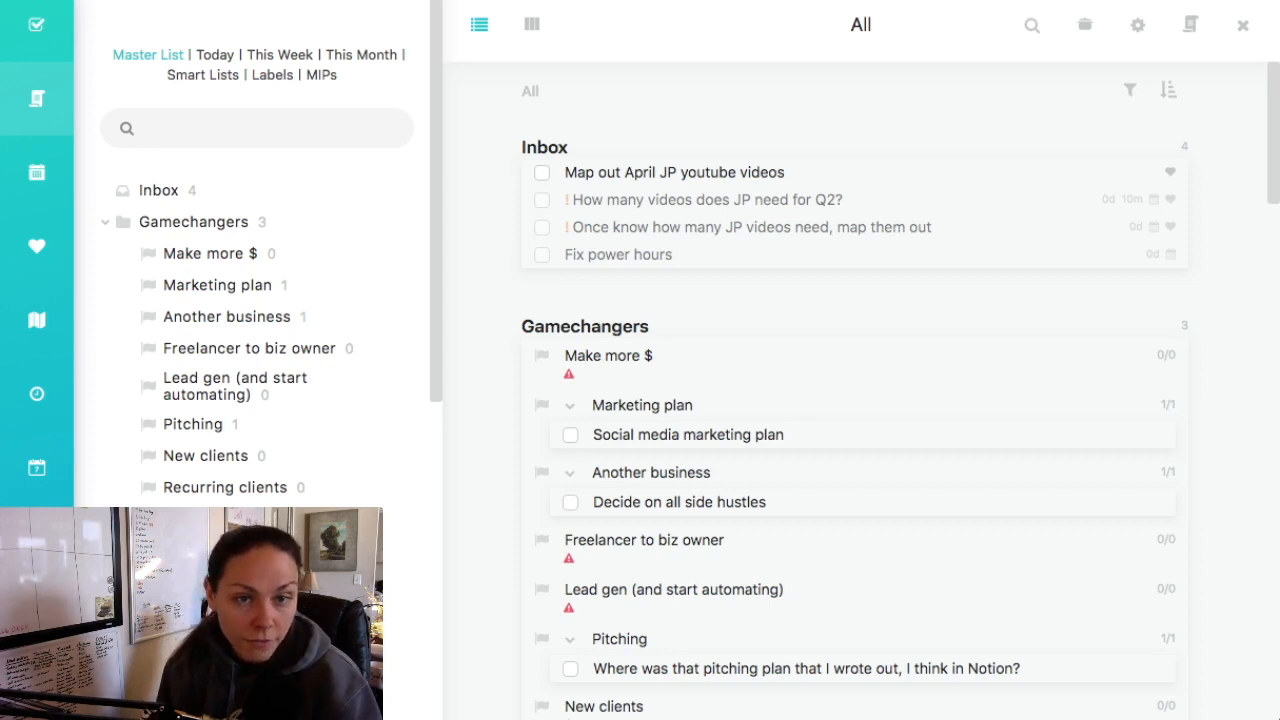
- Browse the category tree to High priority and examine the warning markers on the "New clients" and "Recurring clients" projects
scroll(250, 283, down, 3)
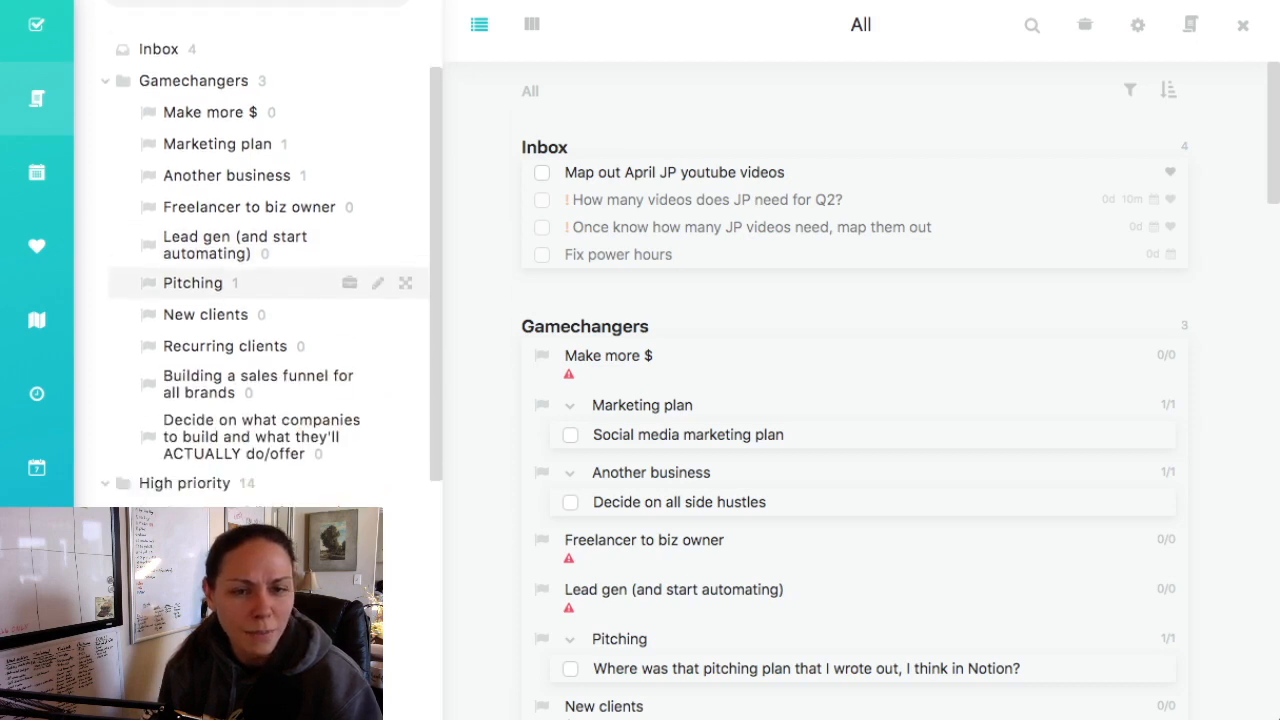
scroll(250, 300, down, 3)
scroll(250, 300, up, 1)
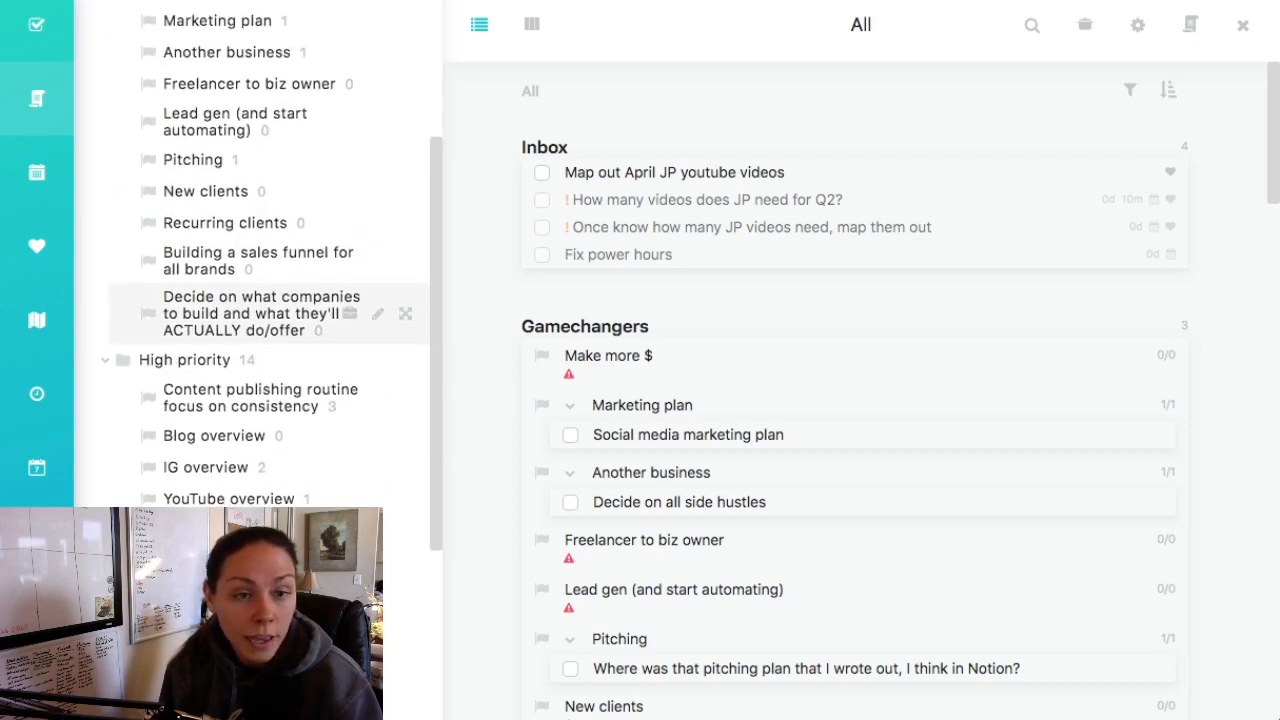
scroll(855, 400, down, 3)
scroll(855, 400, down, 3)
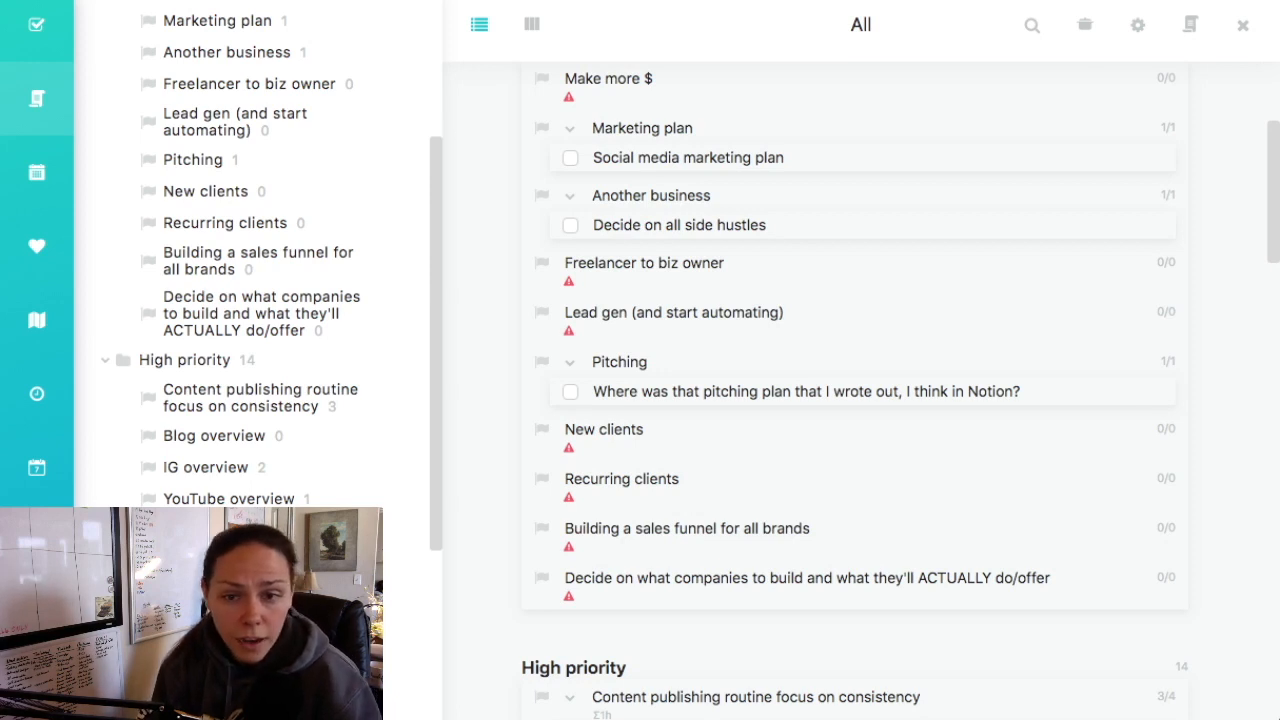
mouse_move(569, 448)
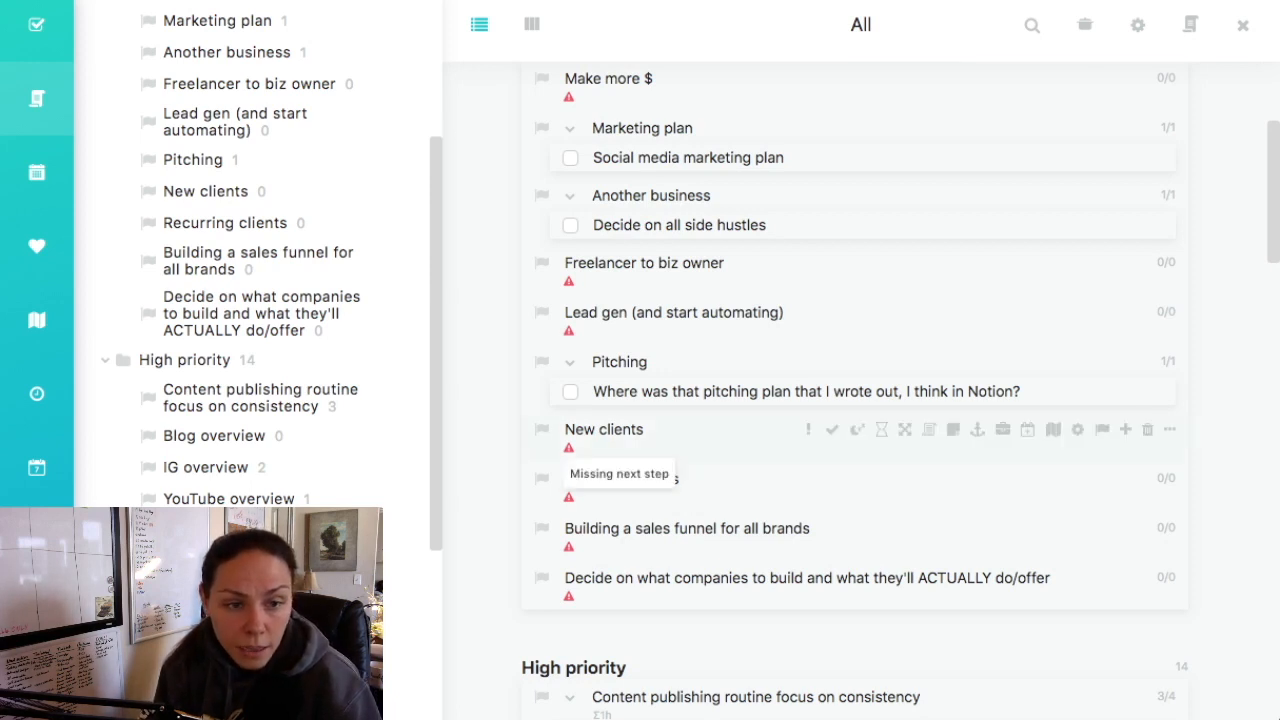
mouse_move(569, 497)
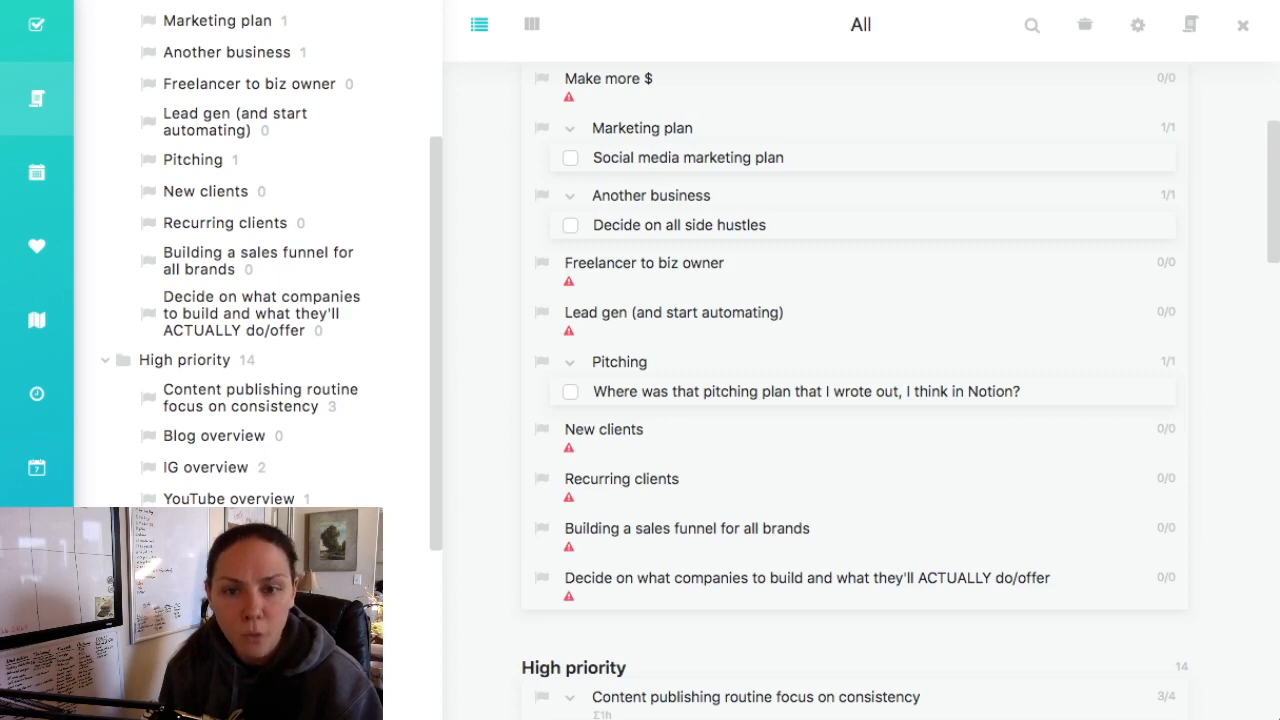
- Compare the projects under Gamechangers with the projects, tasks and subtasks under High priority in the Master List
scroll(855, 390, down, 1)
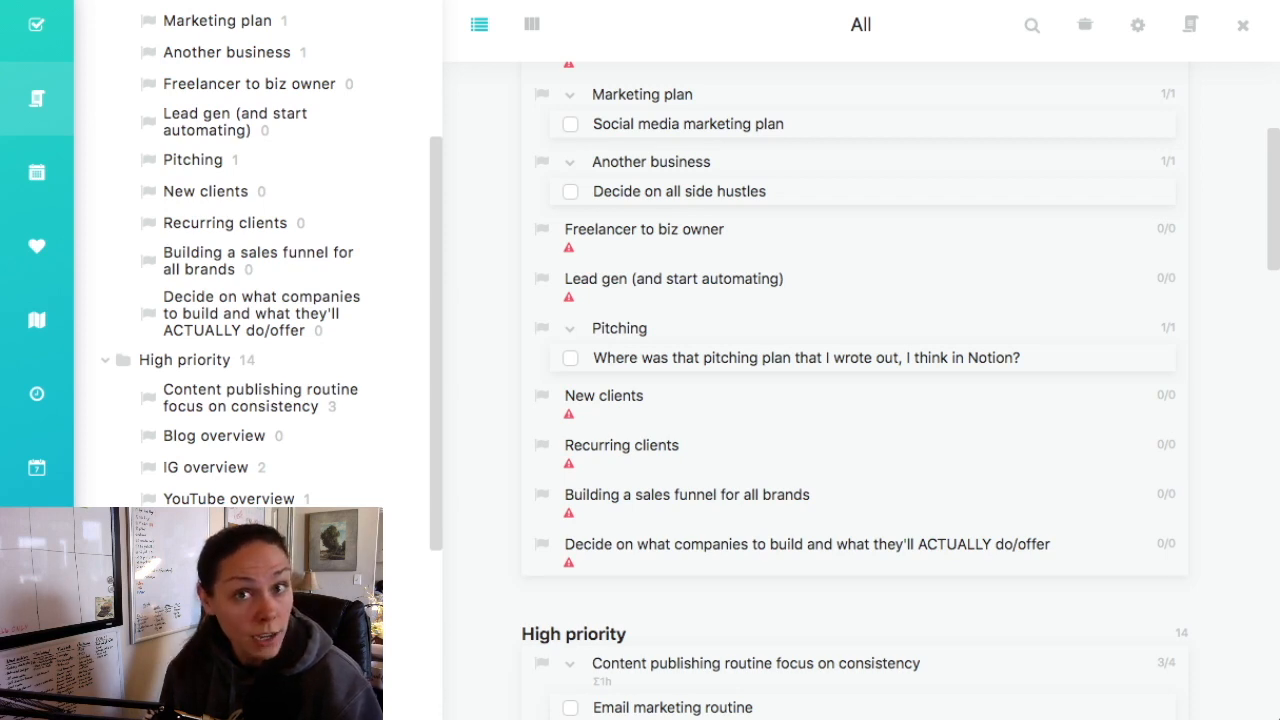
scroll(855, 390, down, 1)
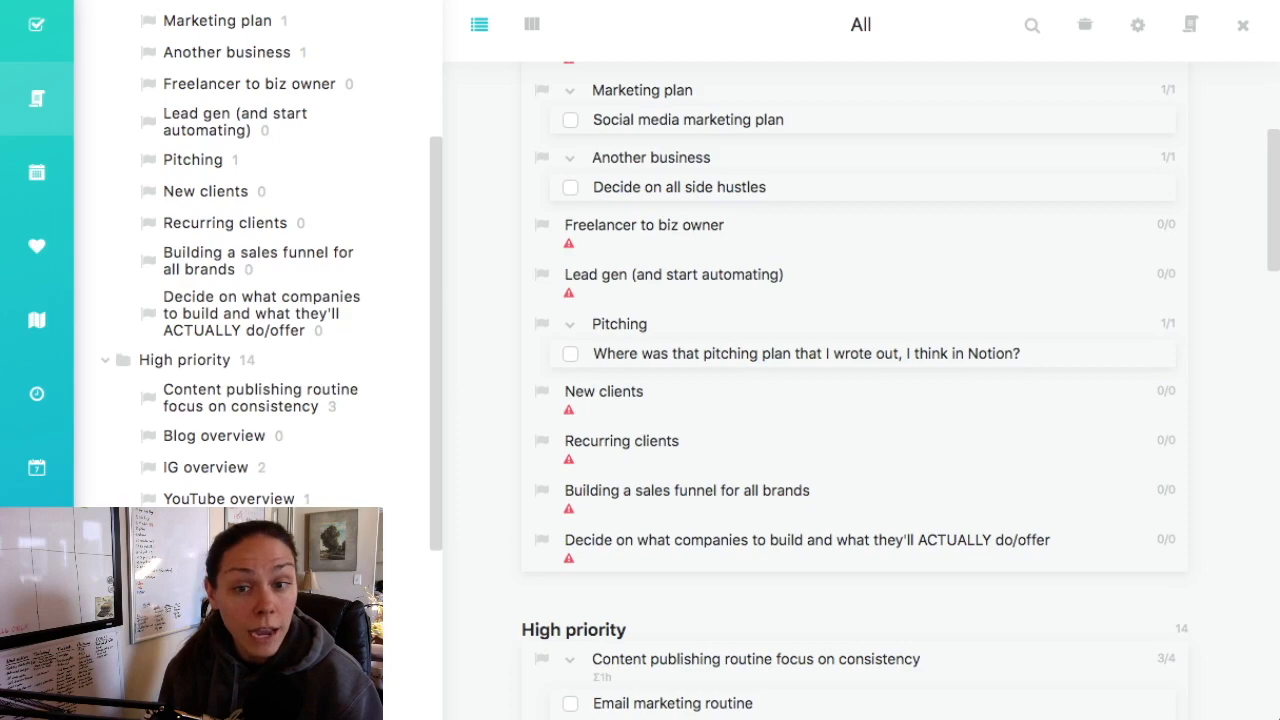
scroll(855, 390, down, 3)
scroll(255, 400, up, 5)
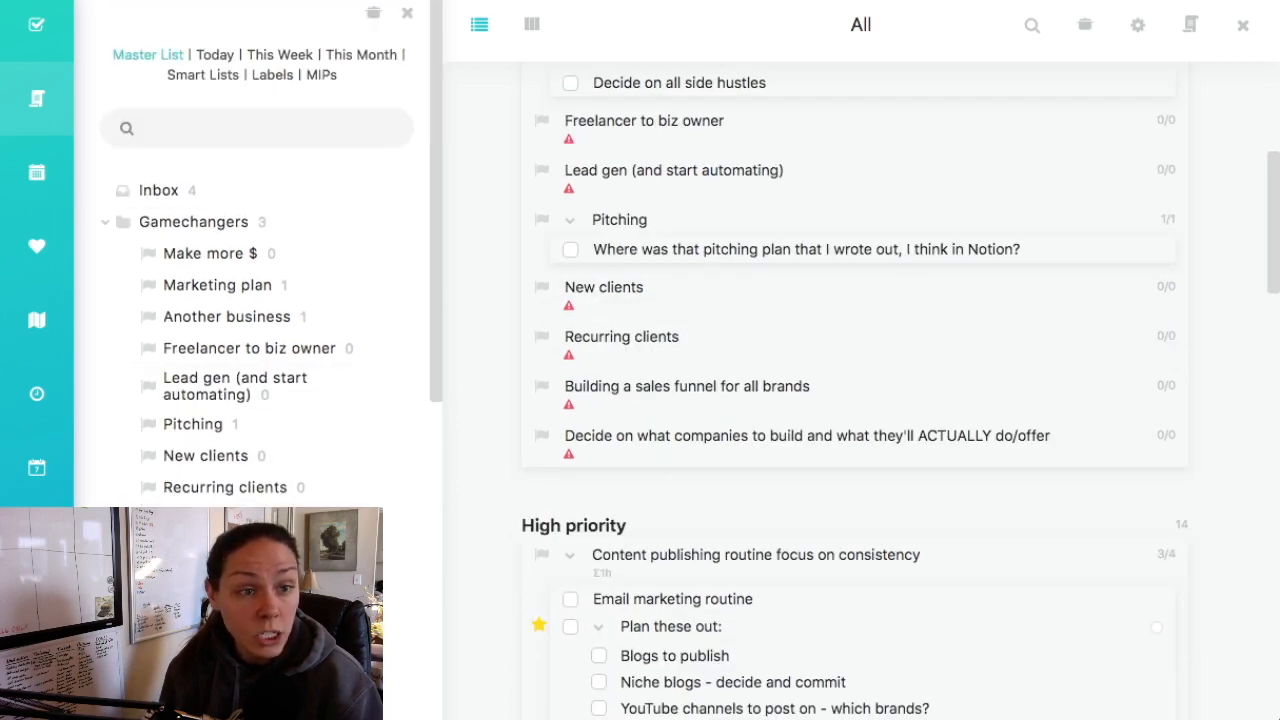
scroll(855, 390, down, 4)
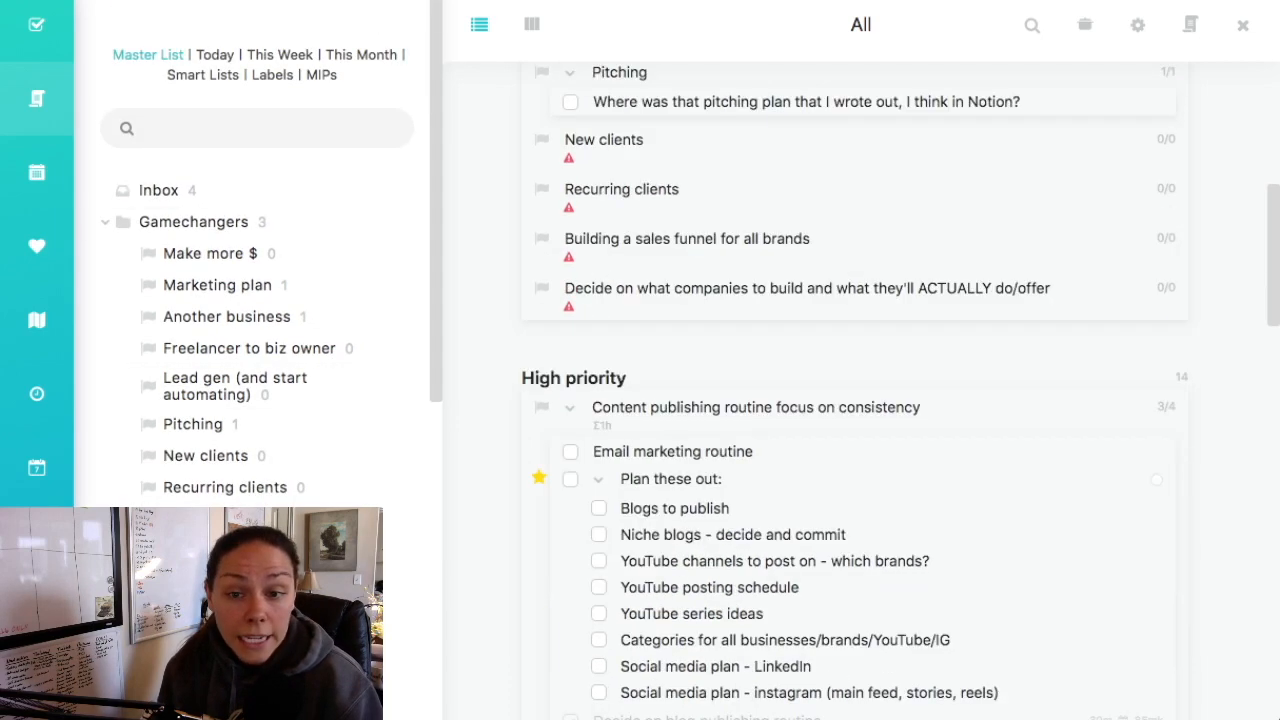
scroll(855, 390, down, 8)
scroll(855, 390, down, 5)
scroll(855, 390, up, 2)
scroll(855, 390, up, 15)
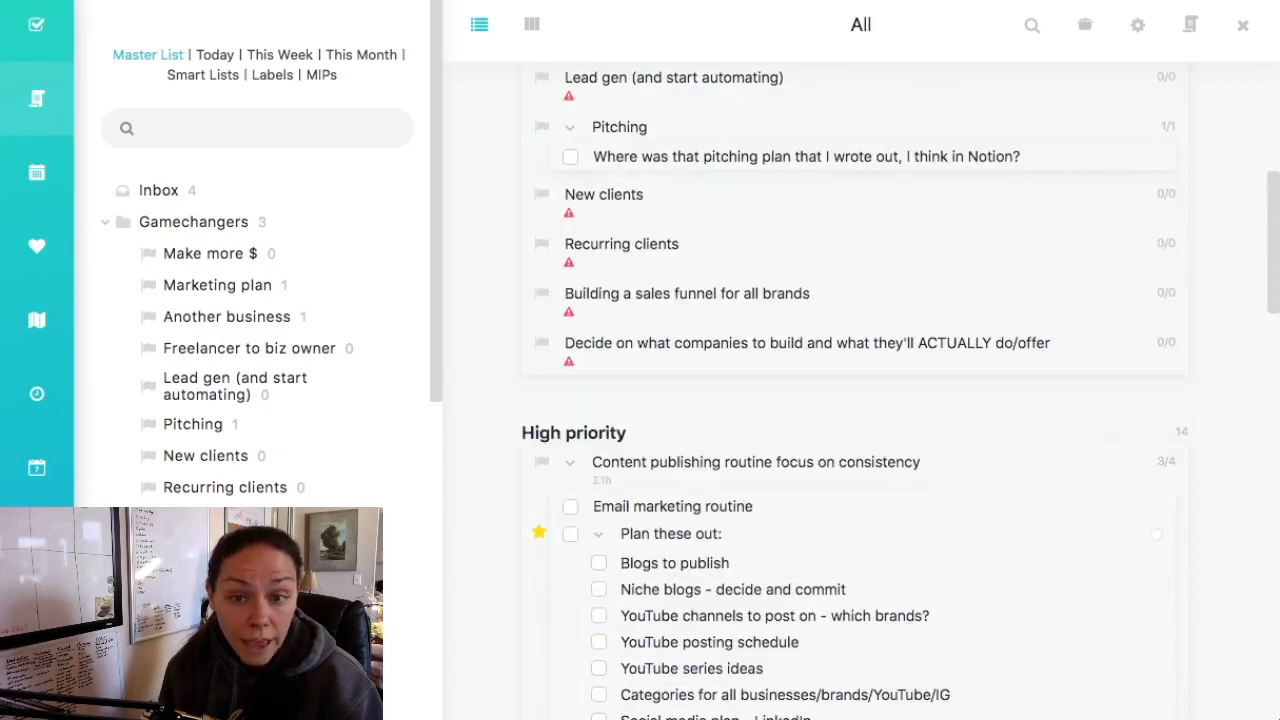
scroll(570, 420, up, 5)
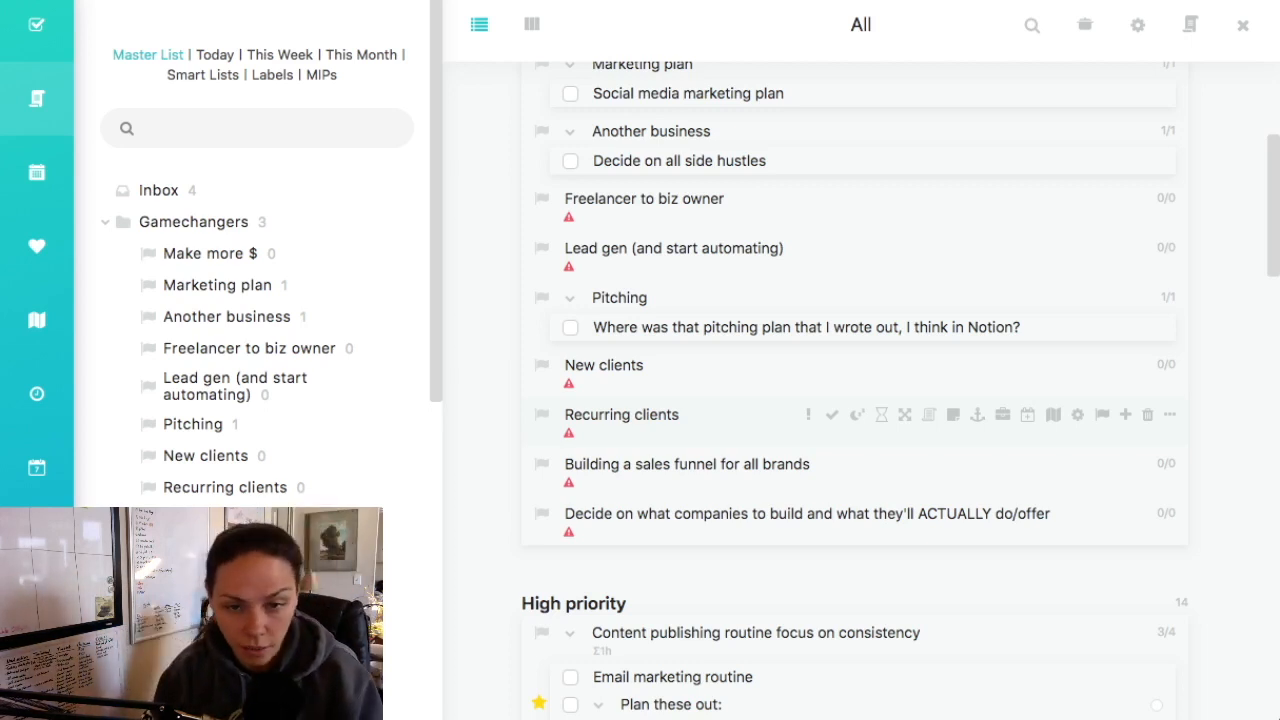
- Review the Master List from High priority through Fitness/Health/Self care and Business to Home and garden
scroll(855, 400, down, 3)
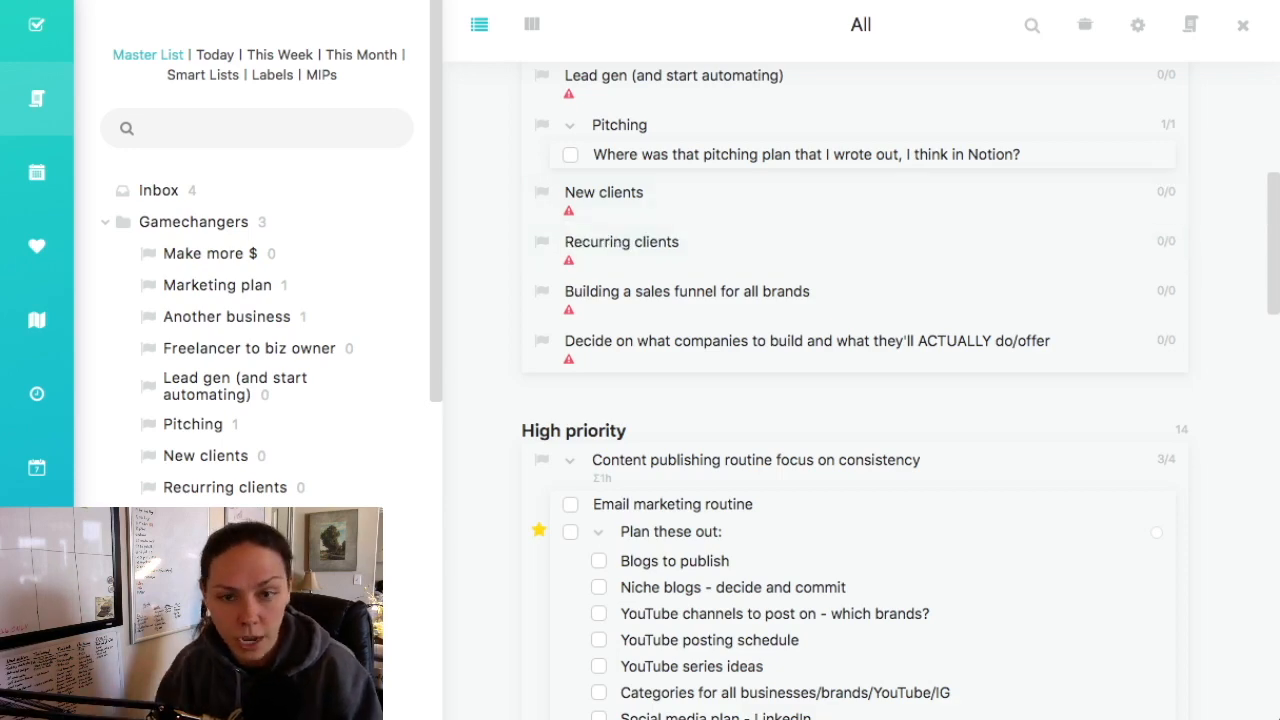
scroll(850, 400, down, 6)
scroll(850, 400, down, 8)
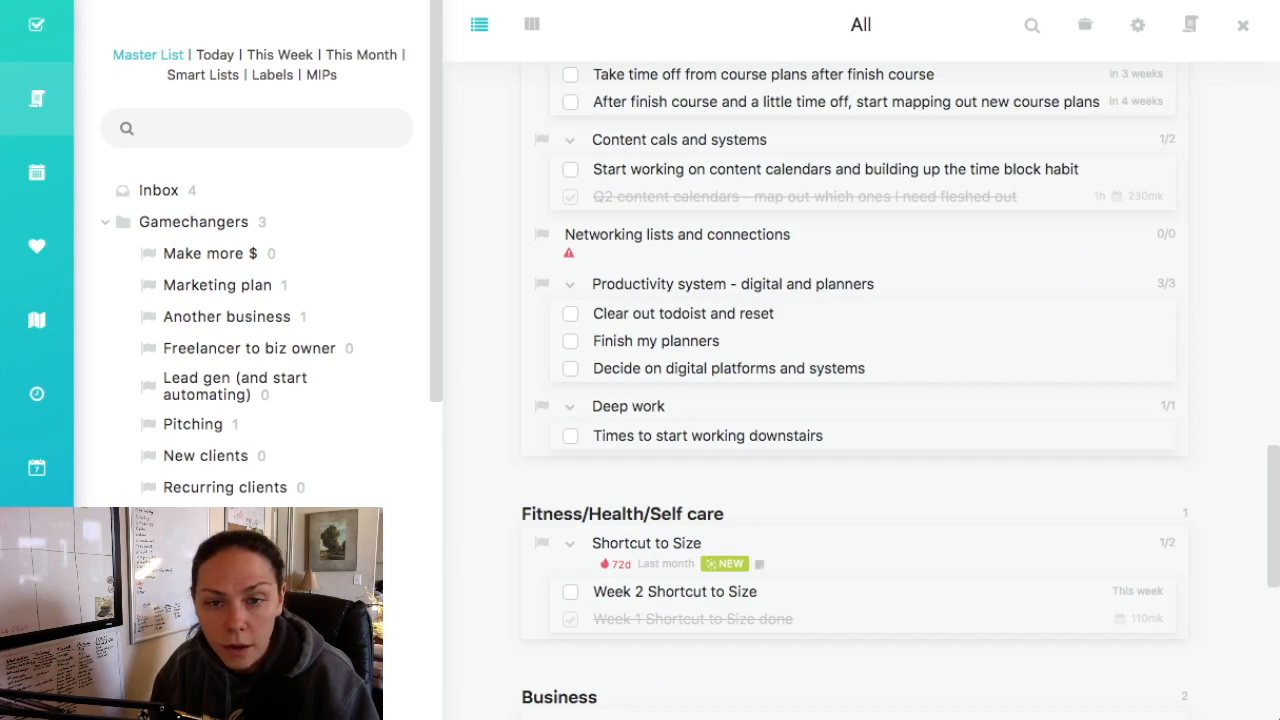
scroll(850, 400, down, 2)
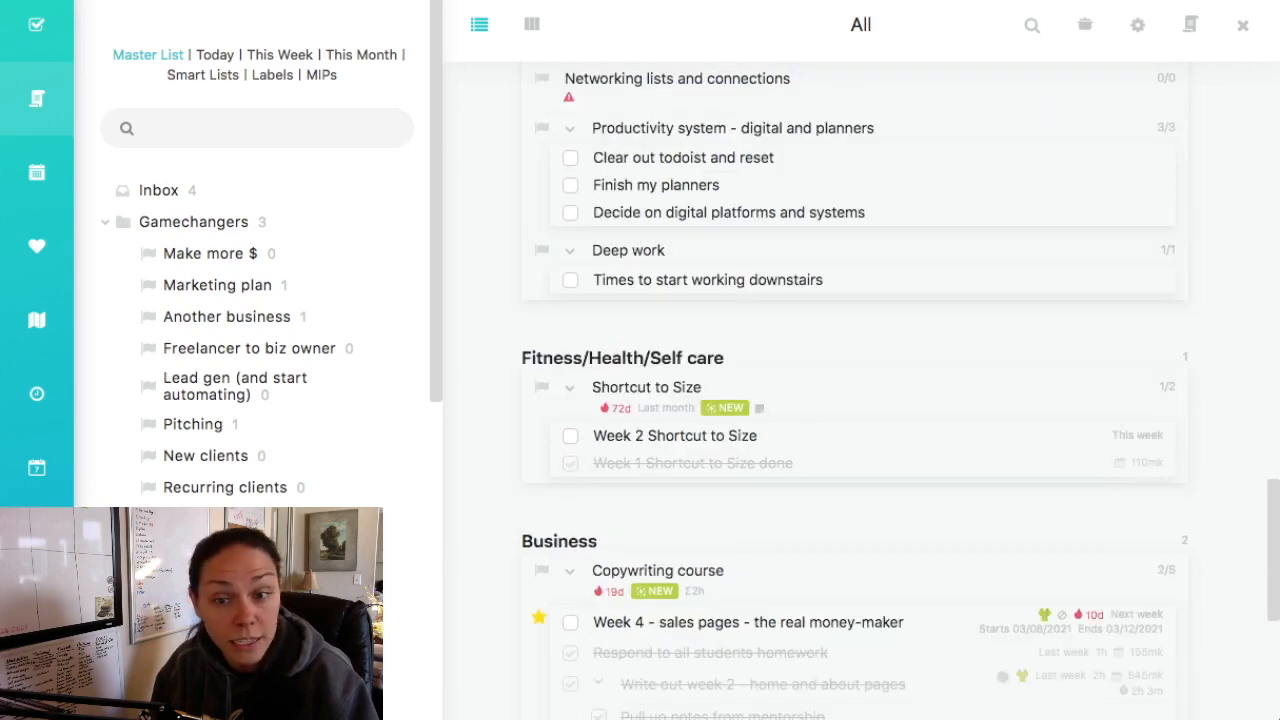
scroll(850, 400, down, 6)
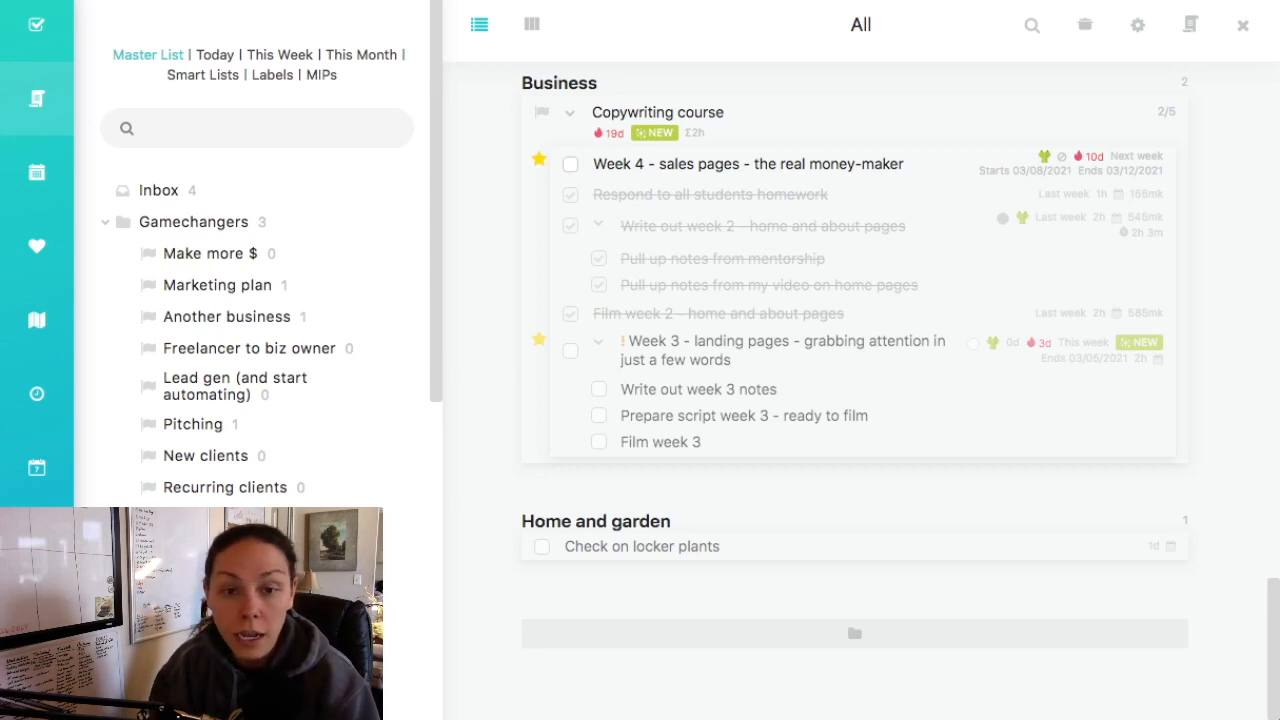
- Look through the projects in the category tree and return to today's tasks
scroll(250, 424, down, 10)
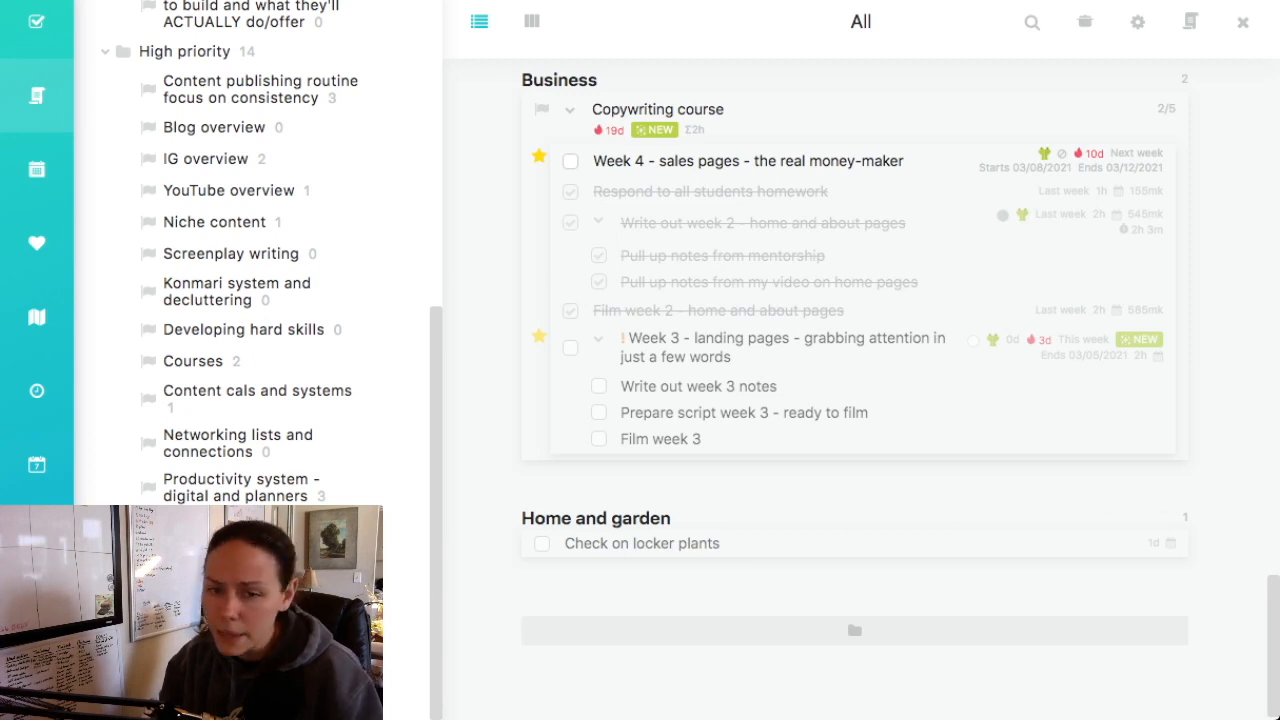
scroll(255, 300, up, 15)
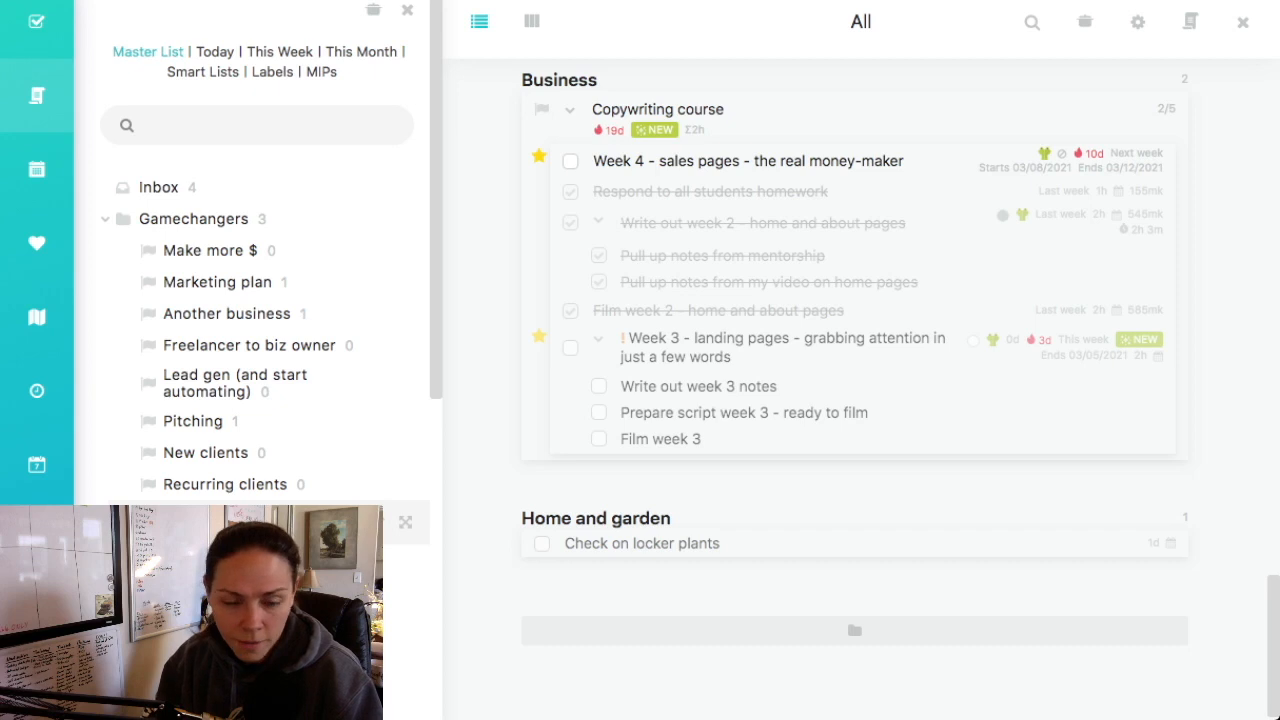
scroll(270, 515, down, 1)
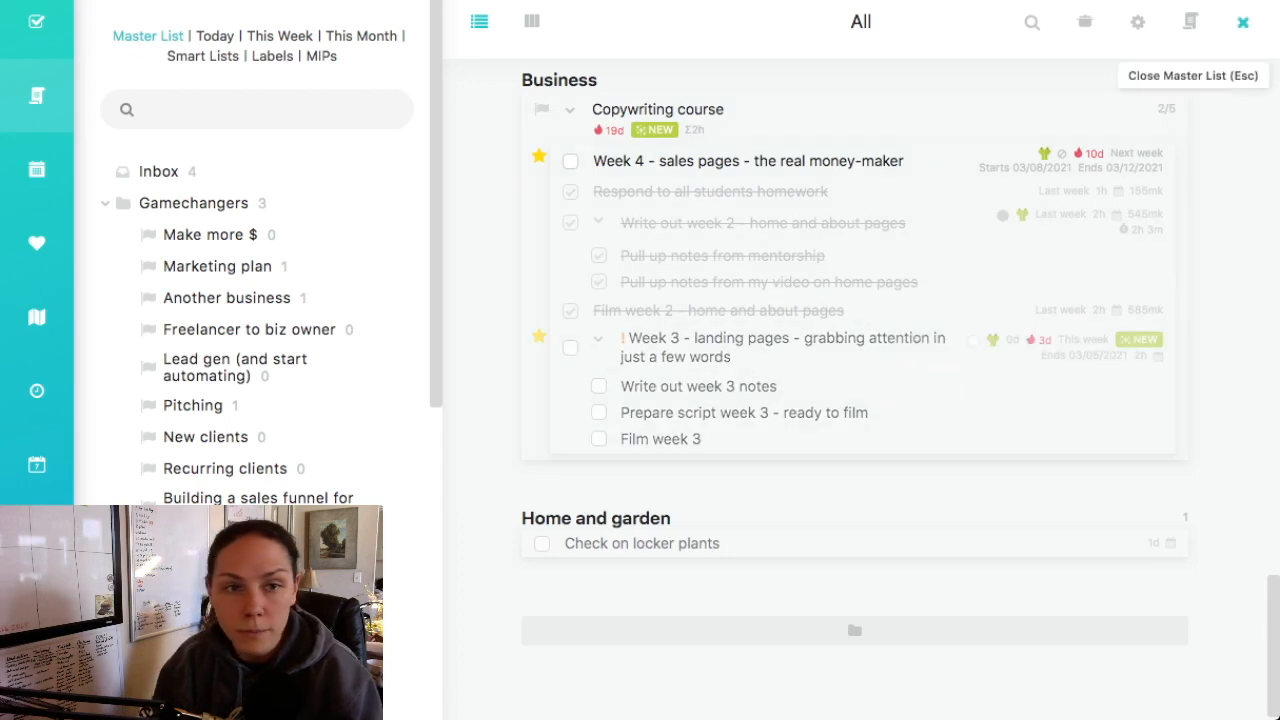
click(36, 21)
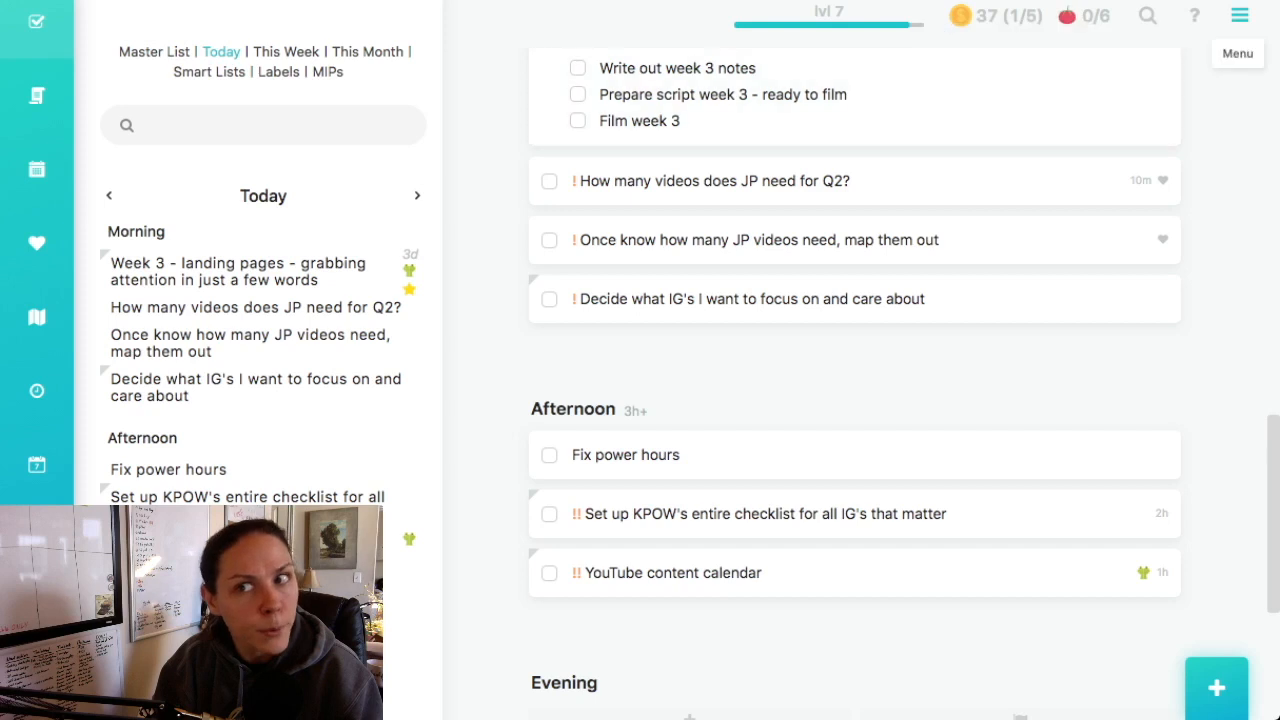
- Open the app settings and look through the Work Hours, Date & Time and Text Style & Fonts options
click(1239, 15)
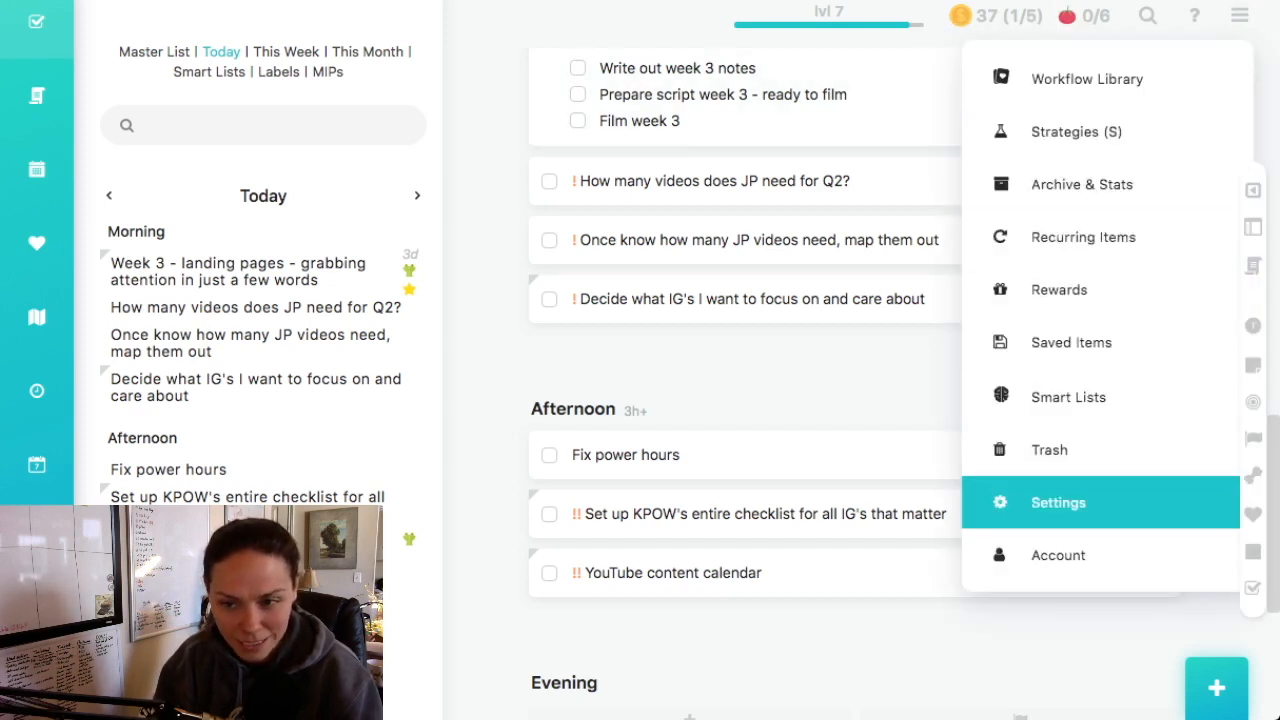
click(1058, 502)
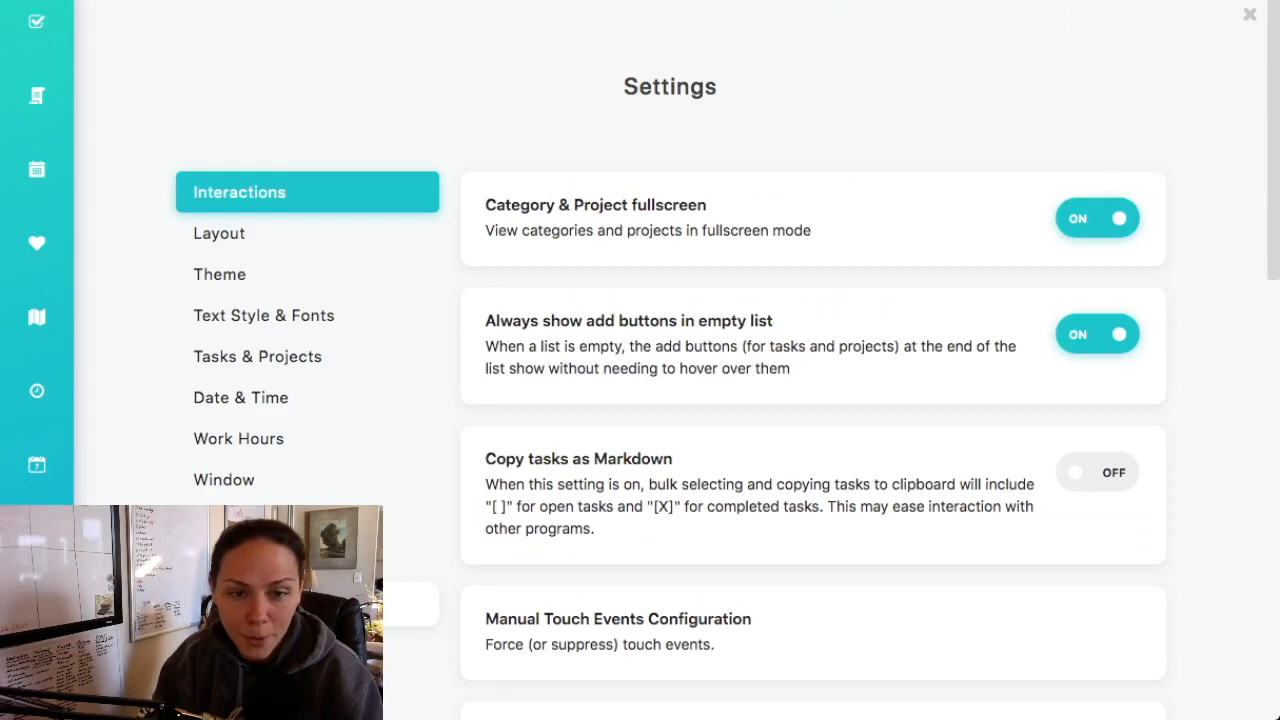
click(240, 439)
click(247, 398)
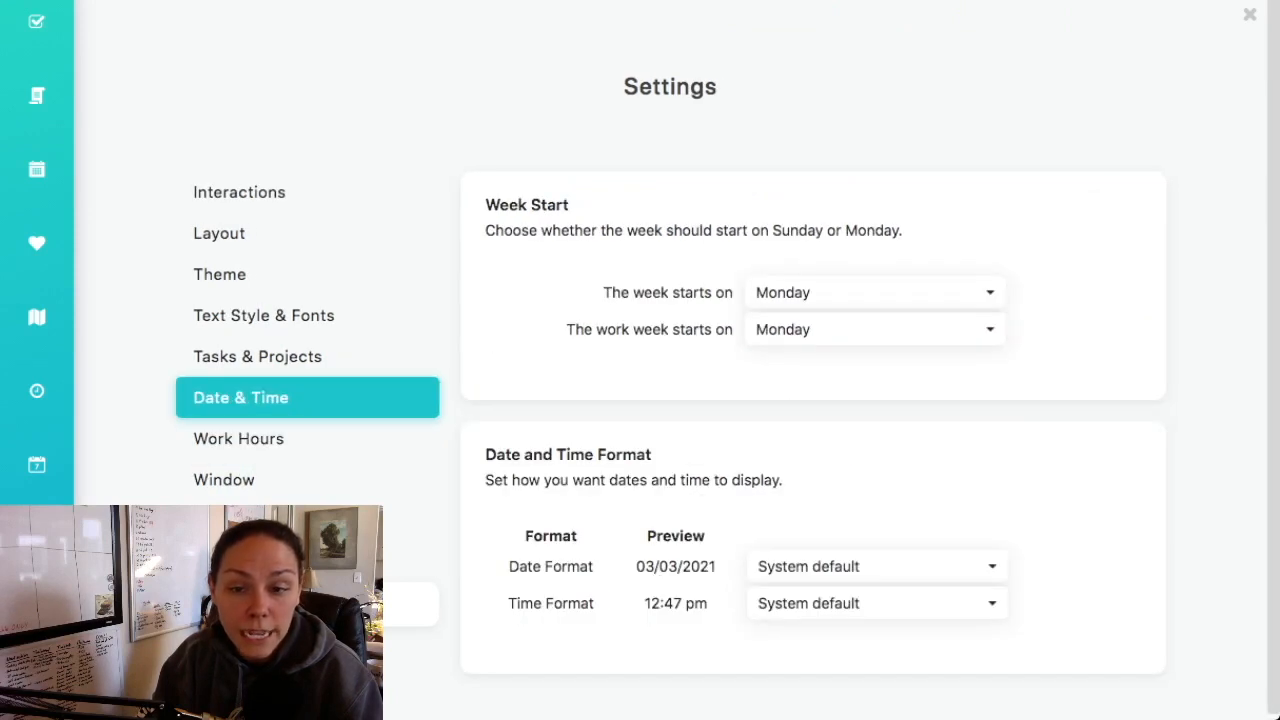
click(264, 316)
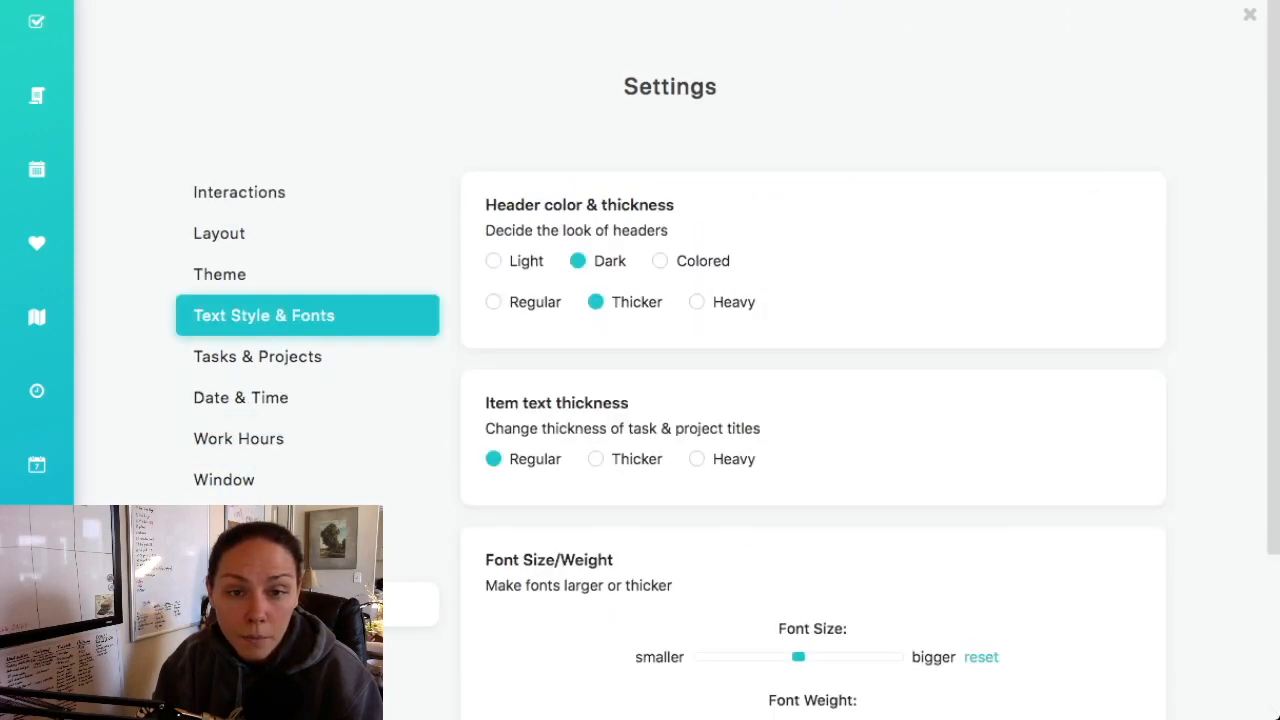
- Open the Theme settings and look through the available color themes
click(240, 275)
scroll(670, 360, down, 4)
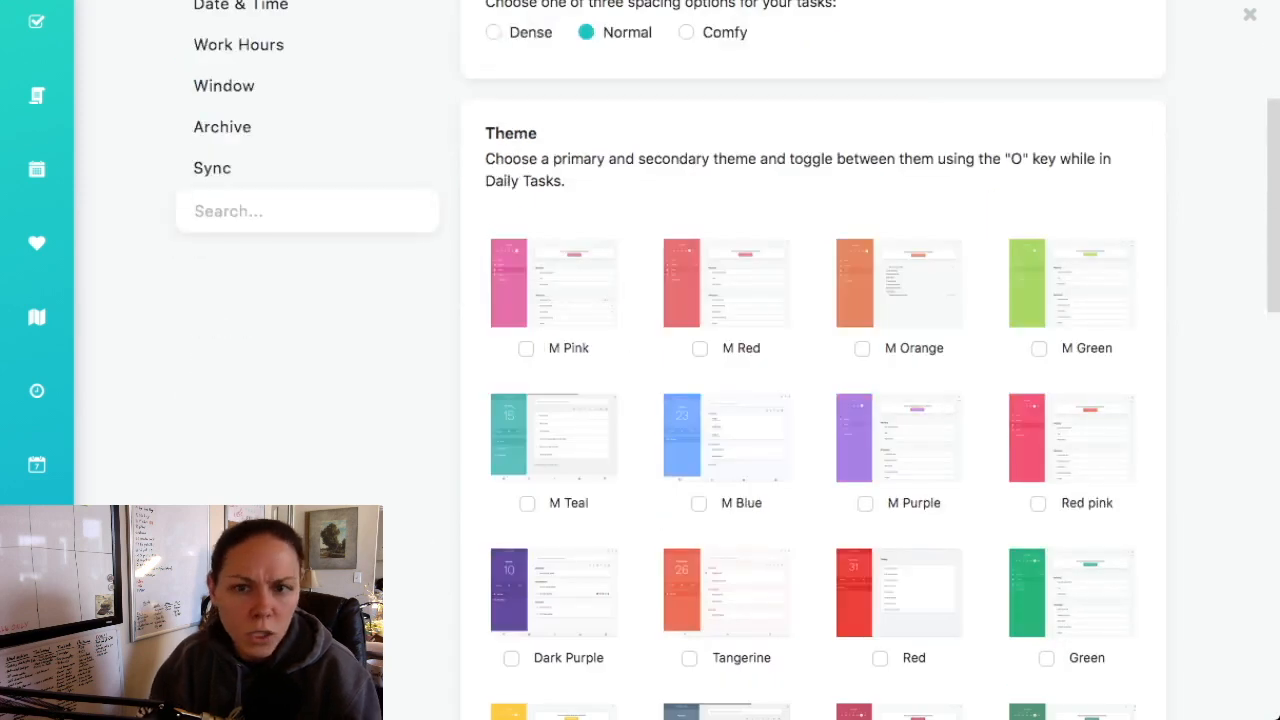
scroll(728, 360, down, 1)
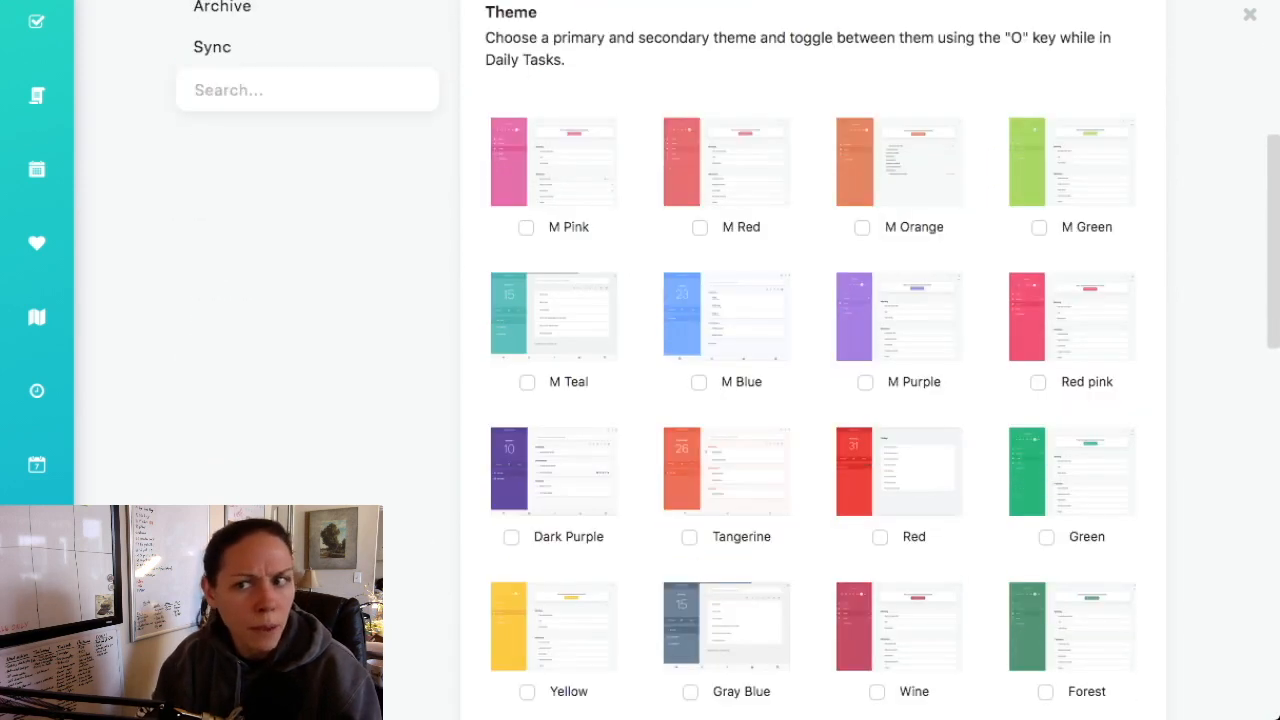
- Look through the remaining color themes, including the gradient and dark ones, and close the settings
scroll(728, 360, down, 1)
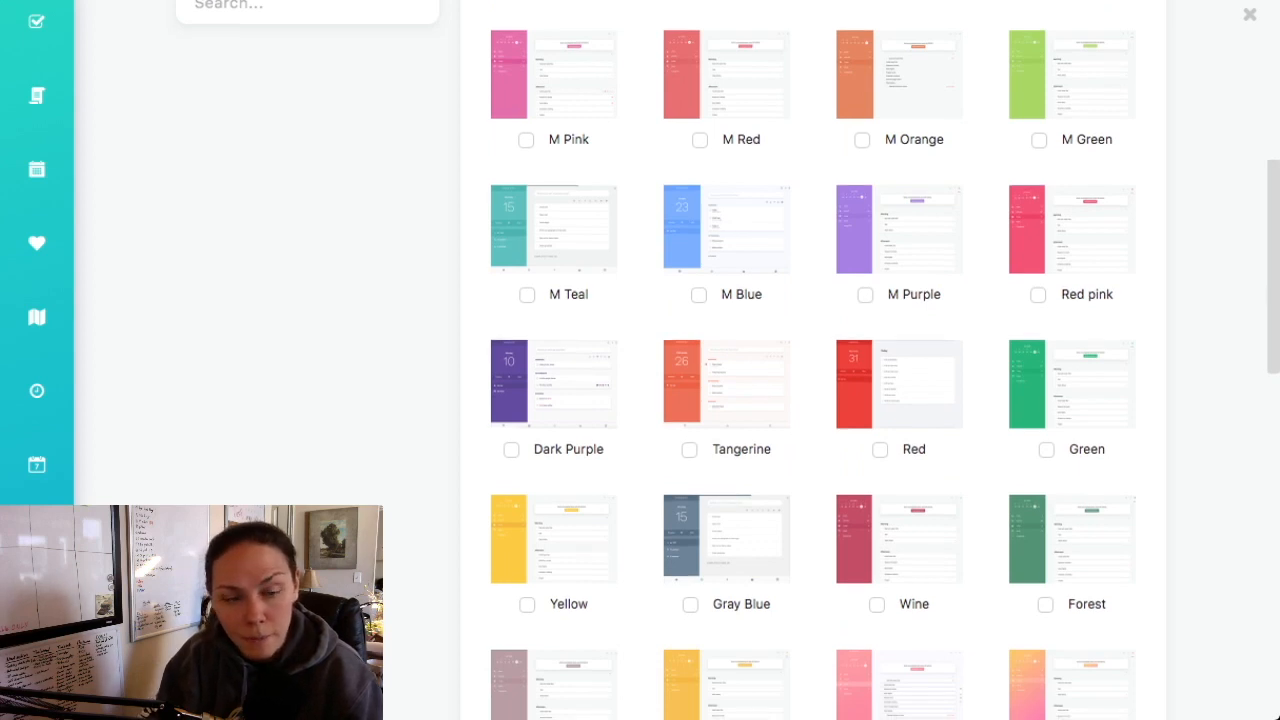
scroll(812, 360, down, 6)
scroll(812, 360, down, 1)
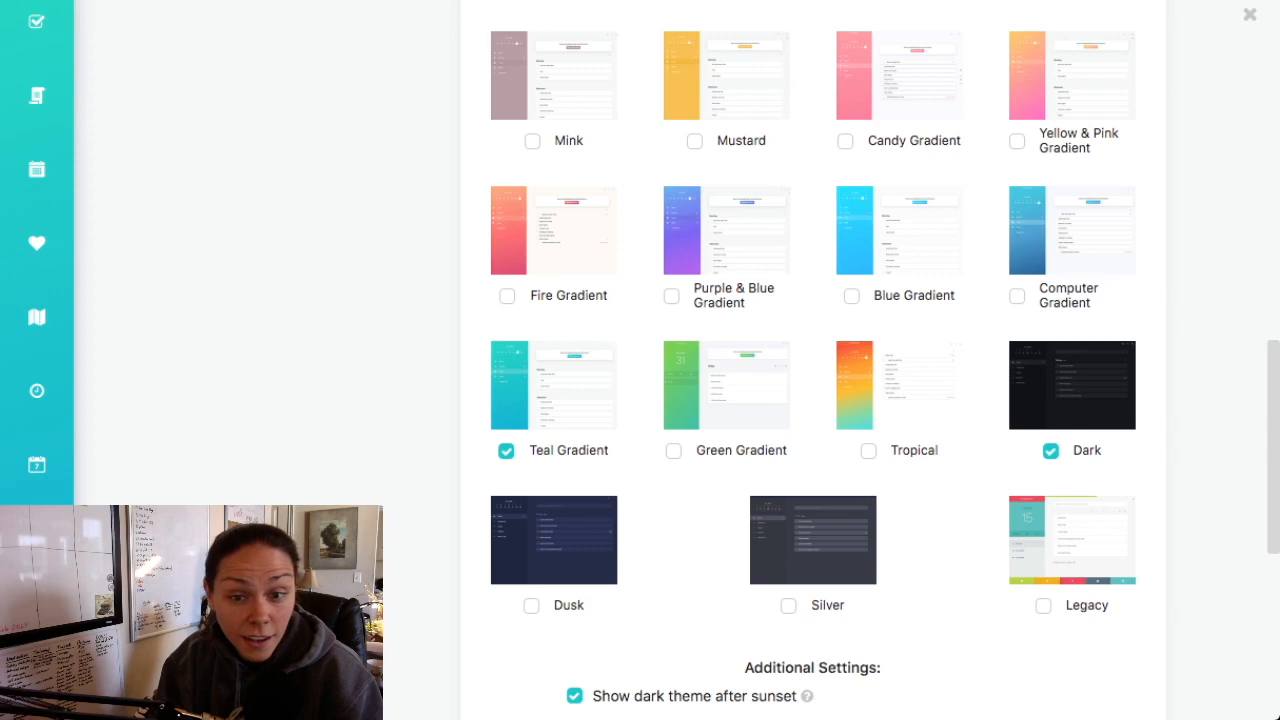
scroll(812, 400, up, 15)
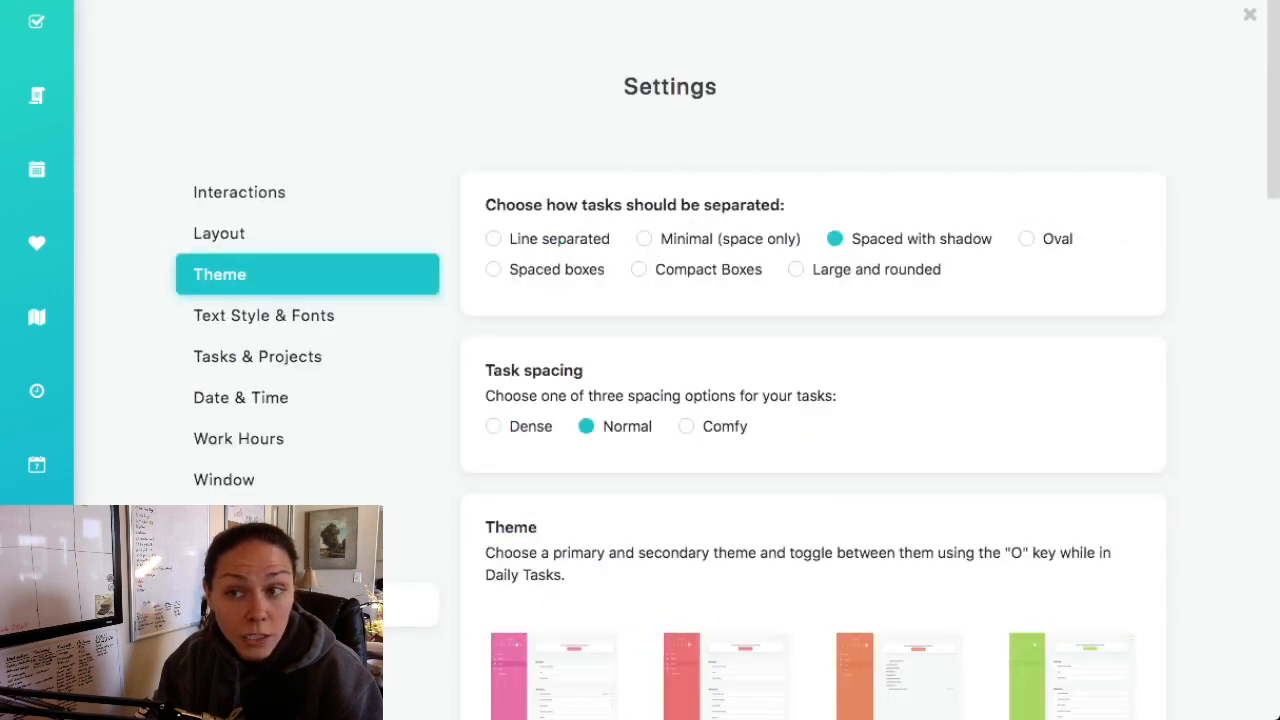
click(1249, 14)
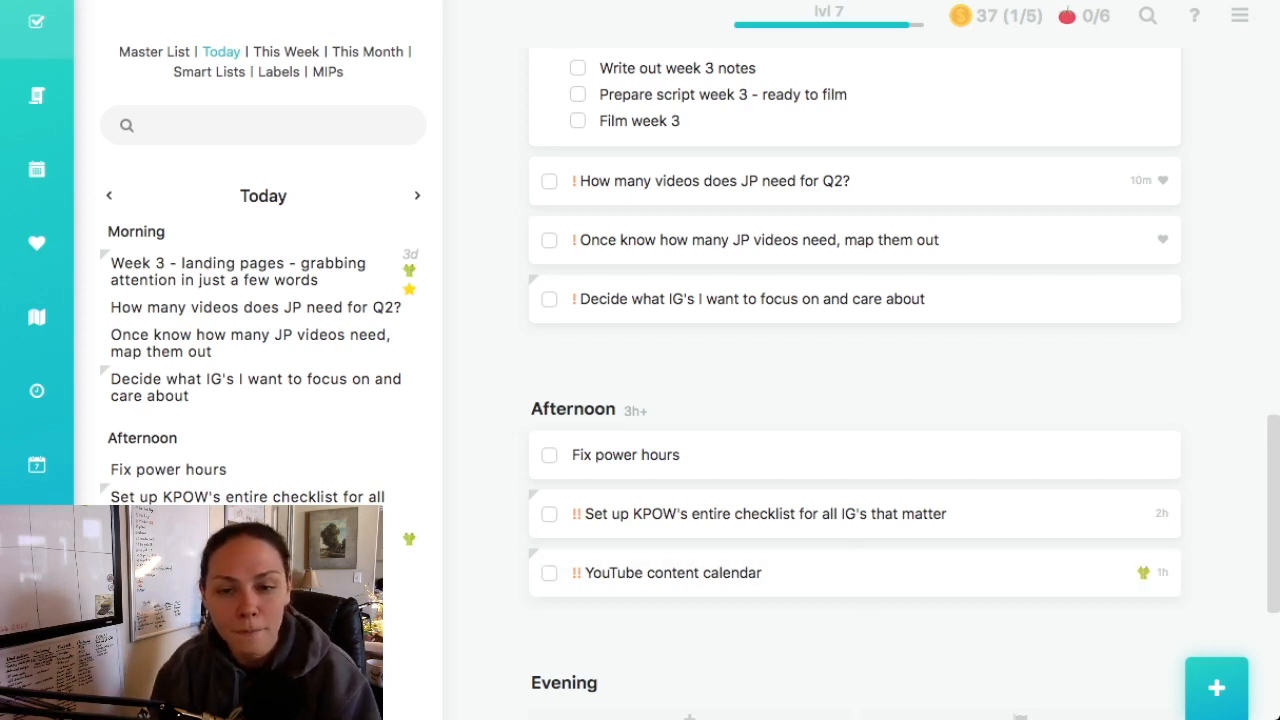
- Review today's Morning and Afternoon tasks
scroll(855, 400, up, 2)
scroll(855, 400, up, 1)
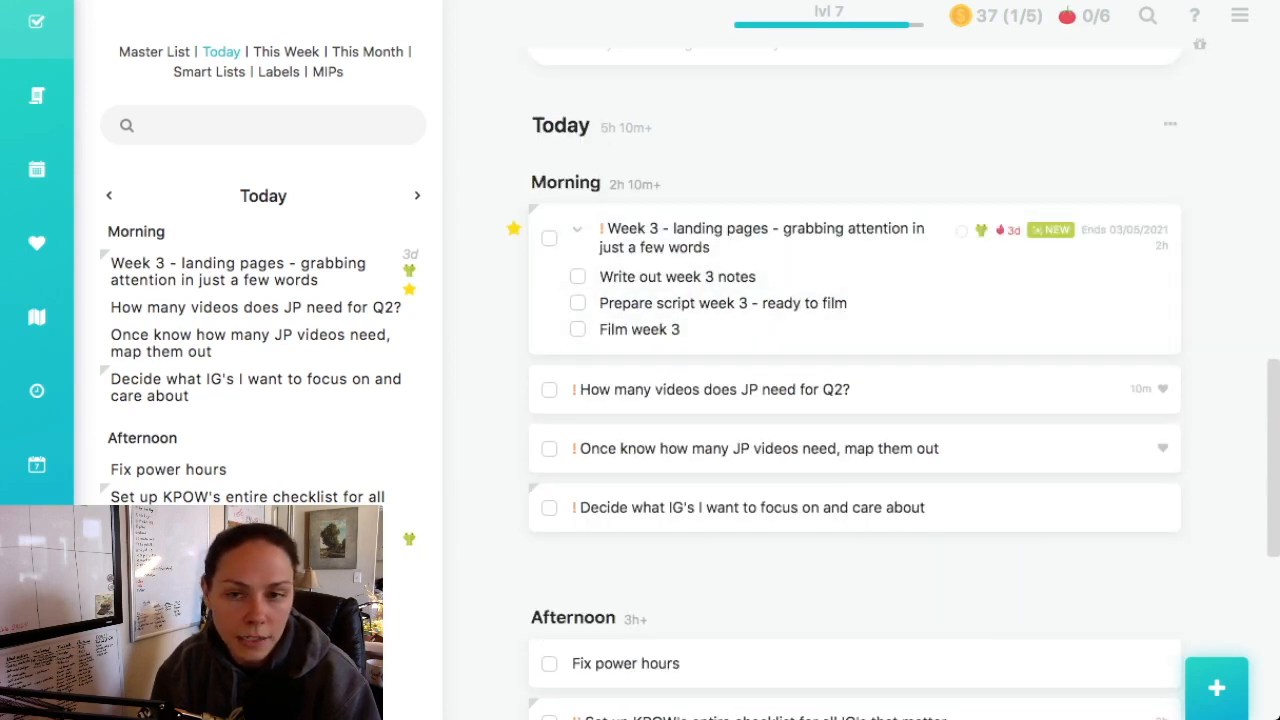
scroll(690, 520, down, 3)
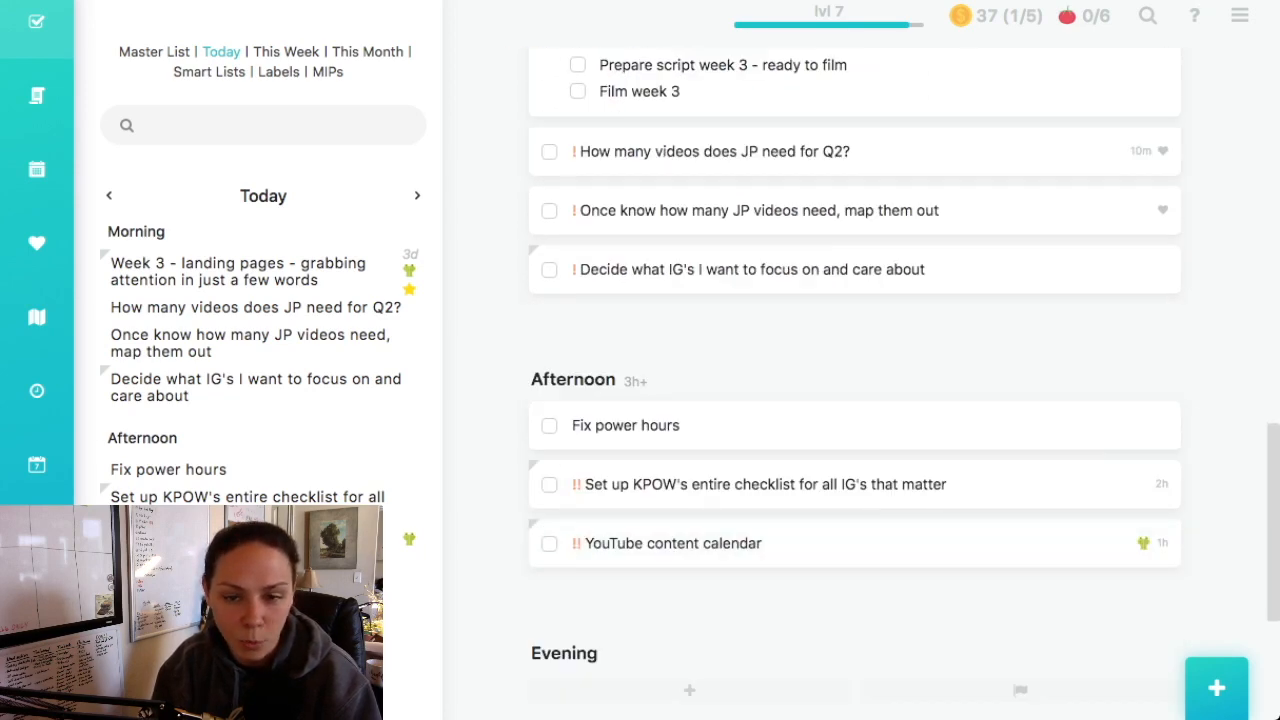
scroll(855, 400, down, 1)
scroll(855, 400, up, 3)
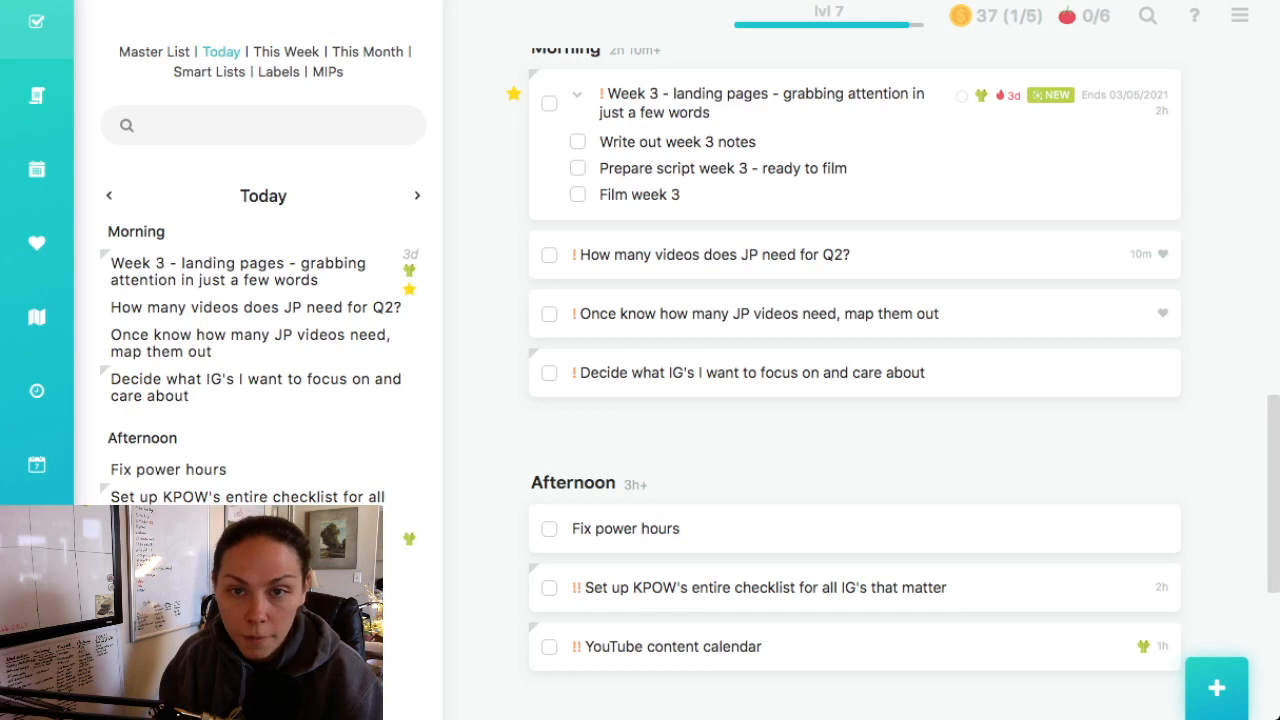
scroll(855, 200, up, 1)
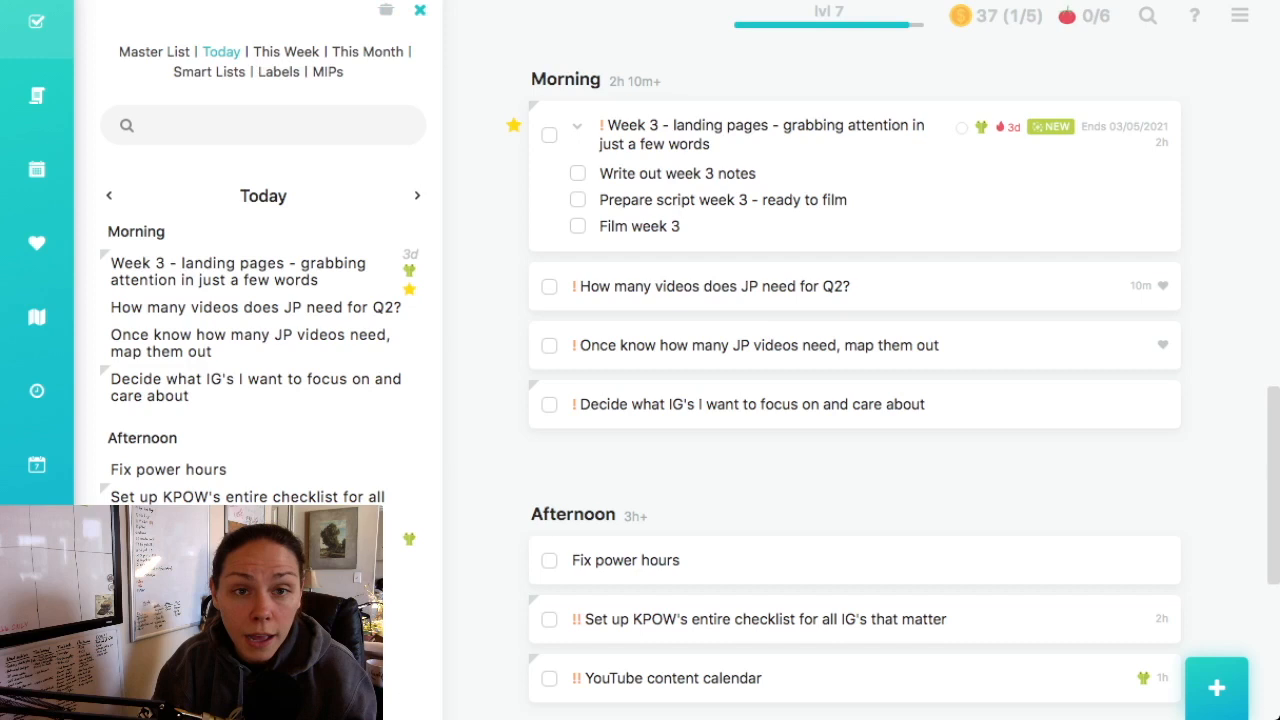
- Close the task sidebar and open Friday March 5 from the month calendar
click(420, 9)
click(251, 296)
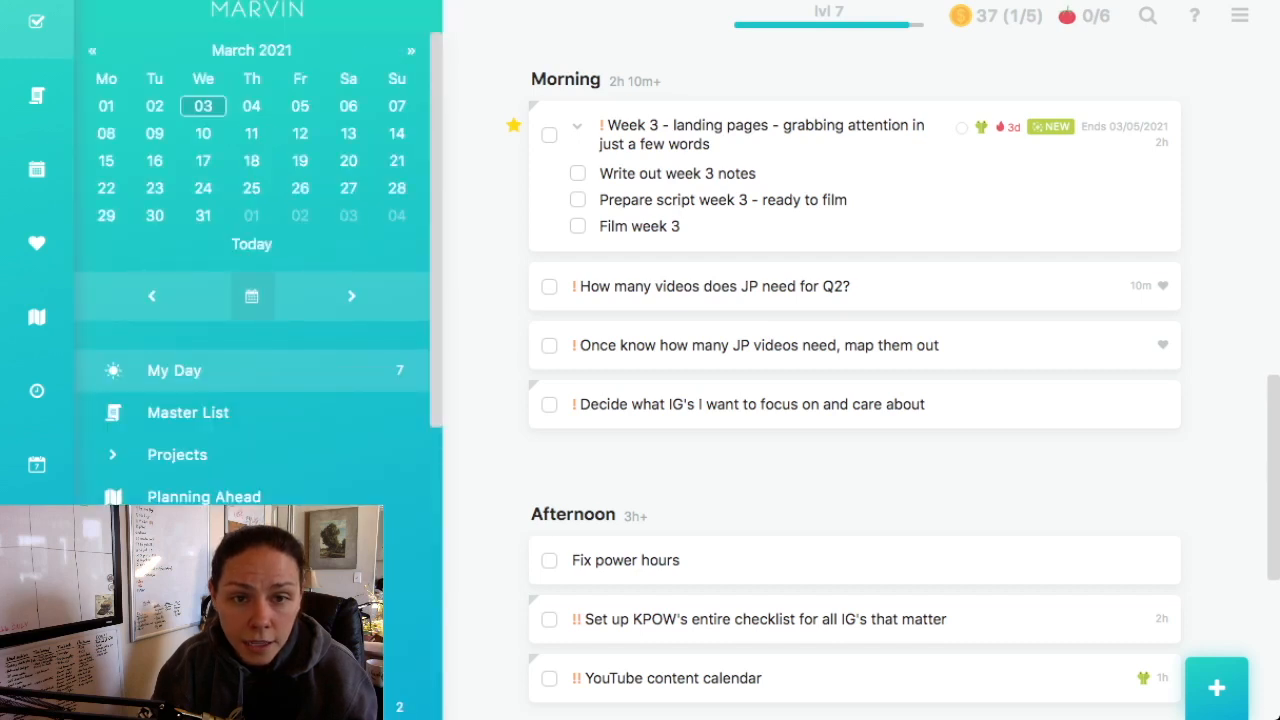
click(300, 106)
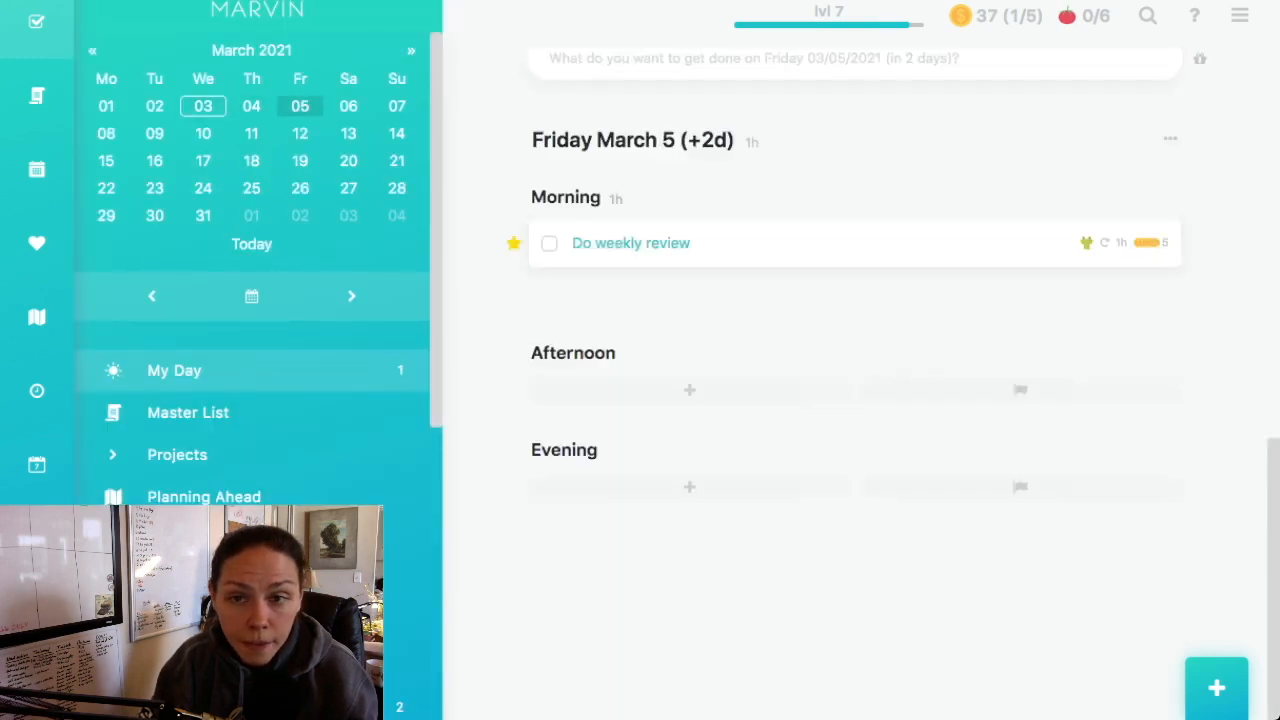
- View the Weekly Review checklist linked to the "Do weekly review" task, close it and return to March 3
mouse_move(631, 243)
click(631, 243)
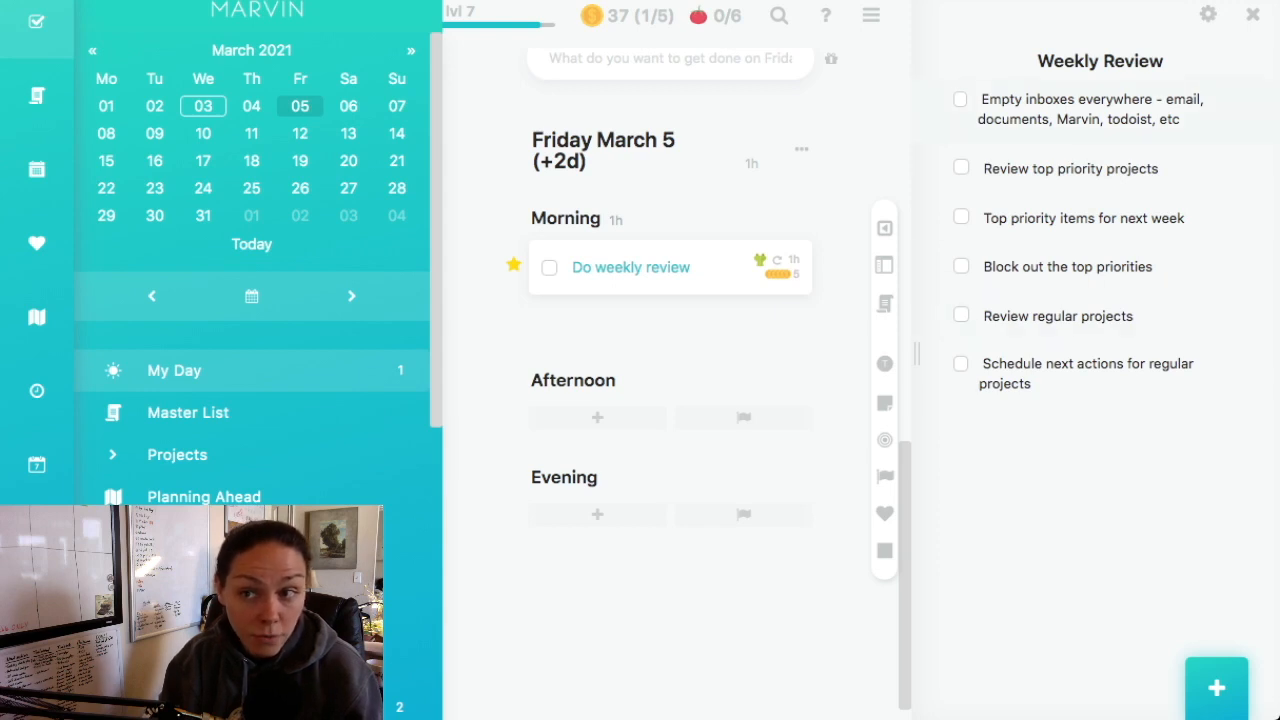
click(1253, 14)
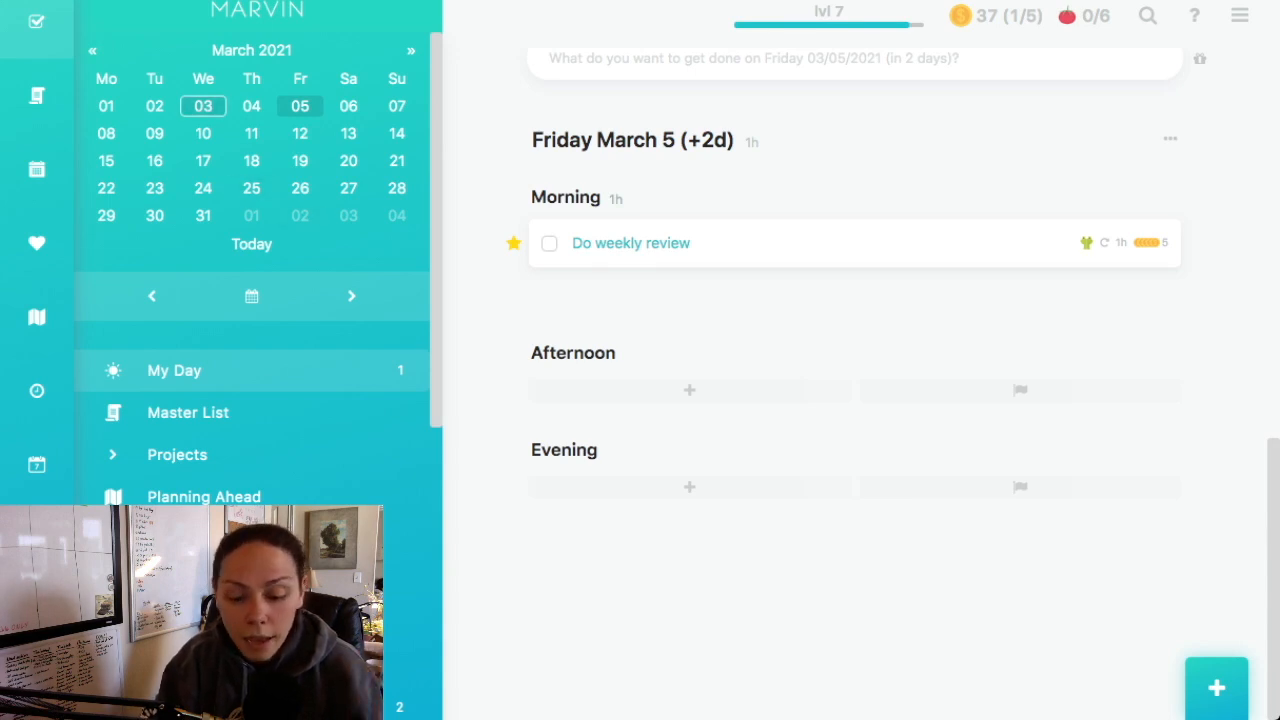
click(203, 106)
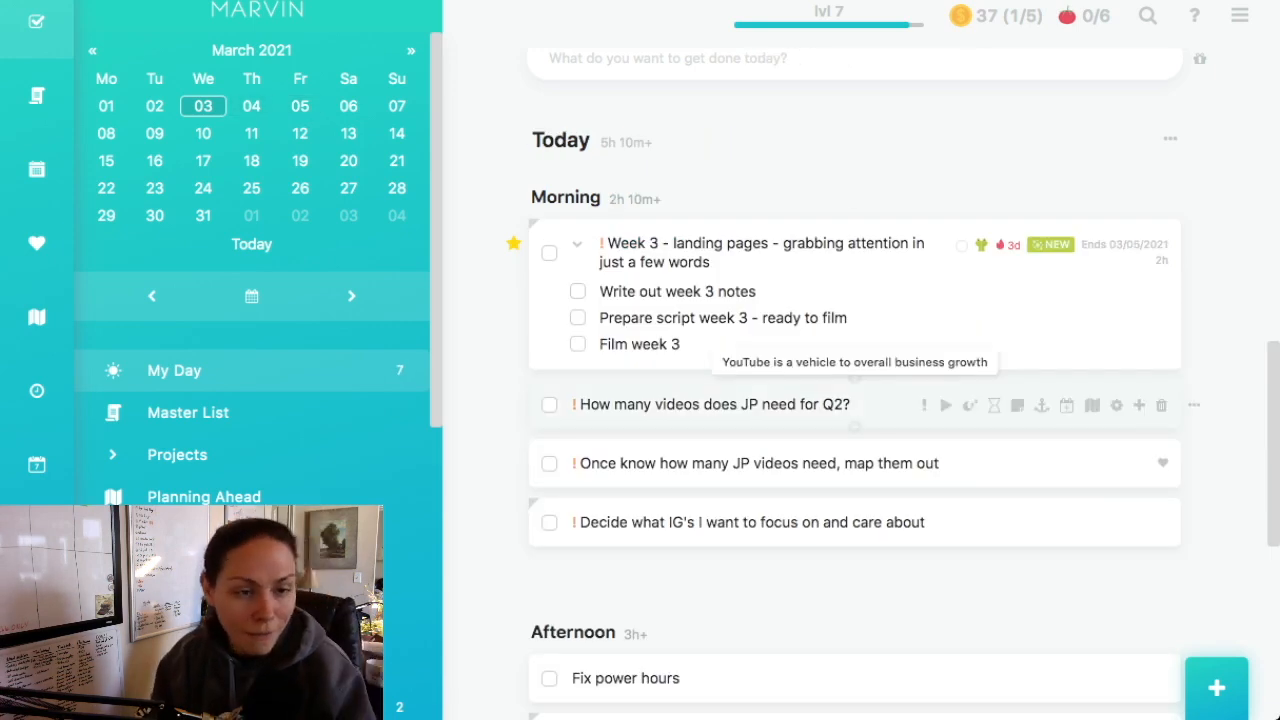
- Add a task named "Dancing" to today's Afternoon section and mark it as done
scroll(855, 215, down, 5)
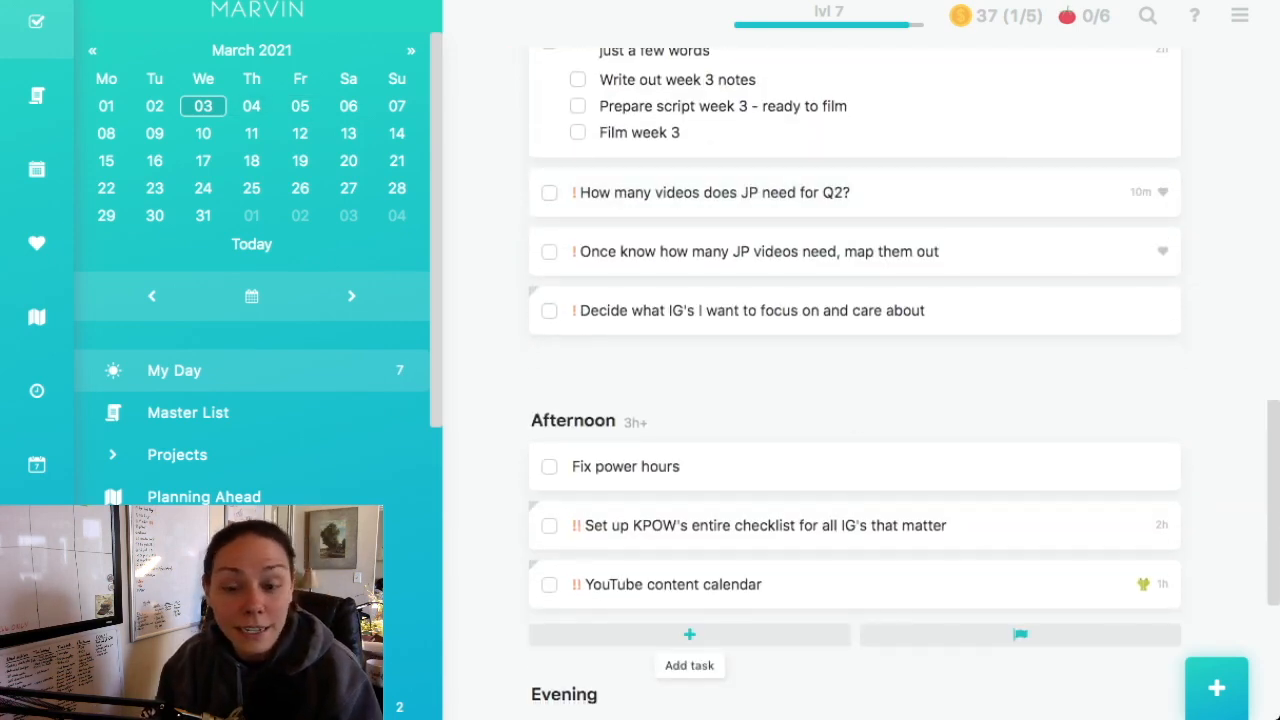
click(689, 634)
text(Dancing)
key(Return)
key(Escape)
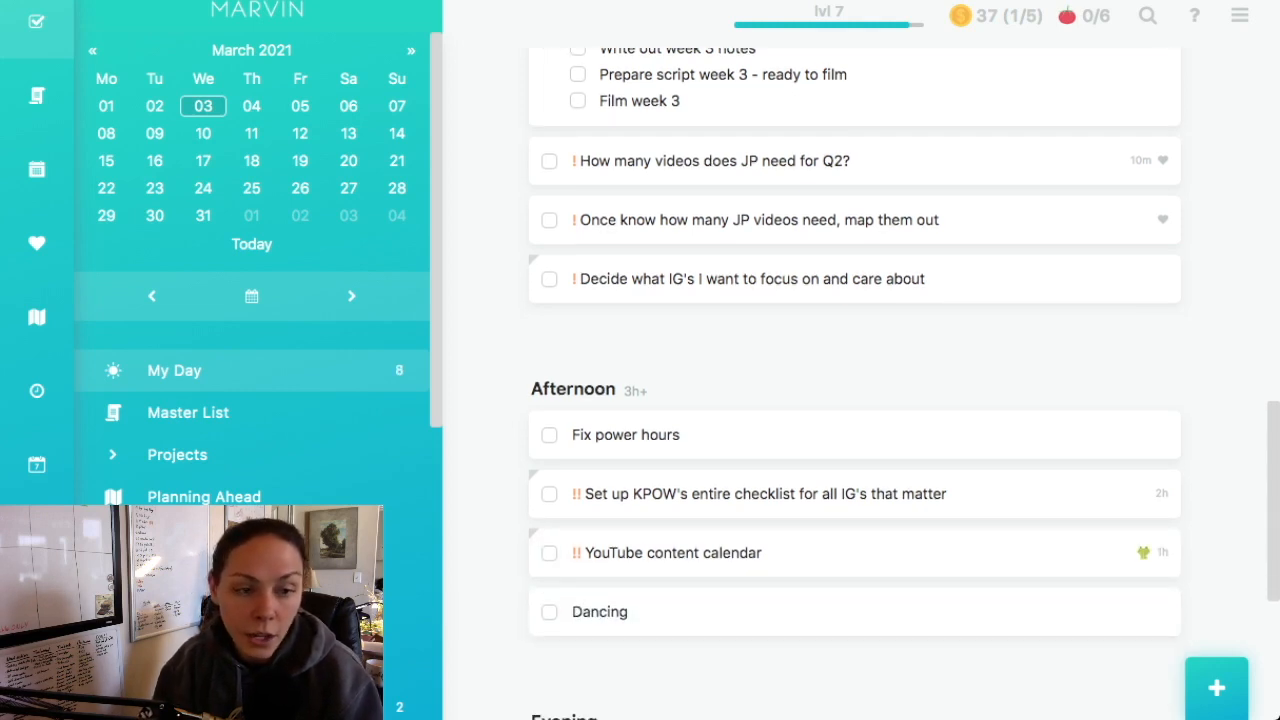
click(549, 612)
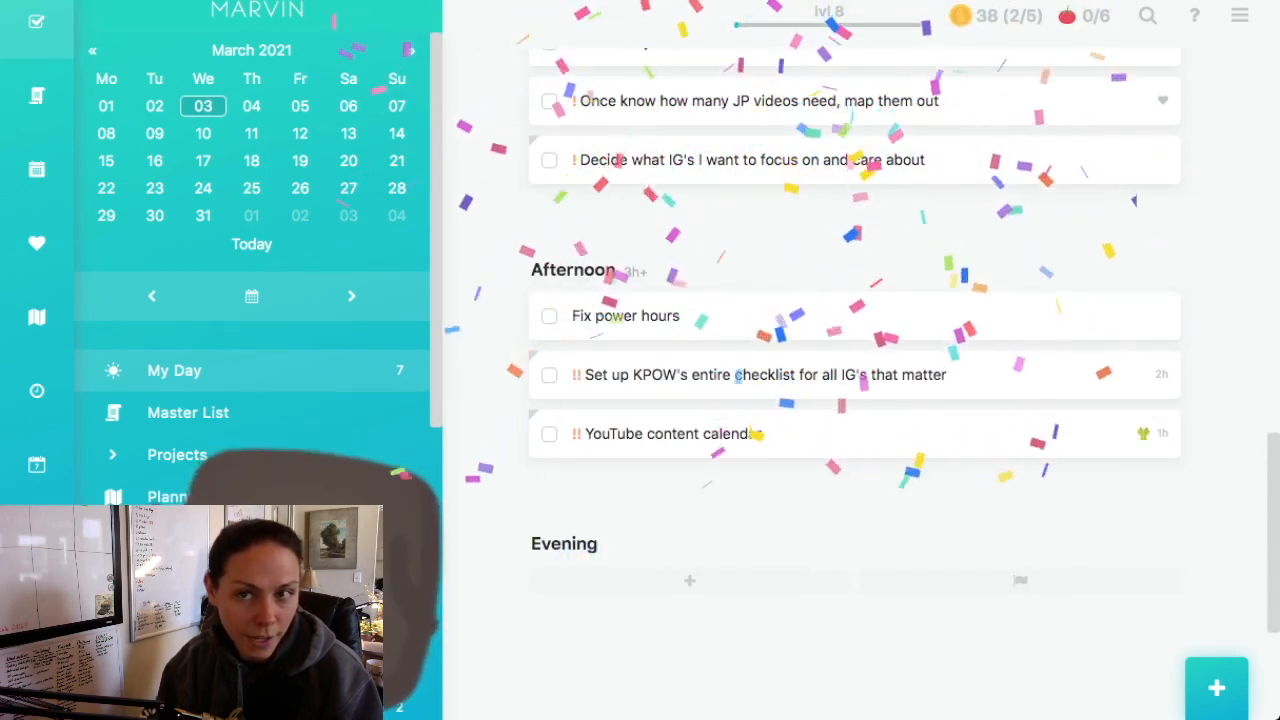
- View the Marvin Kudos level bonuses, preview the Level 5 Moonwalk animation and close the list
scroll(855, 360, up, 1)
scroll(855, 360, up, 4)
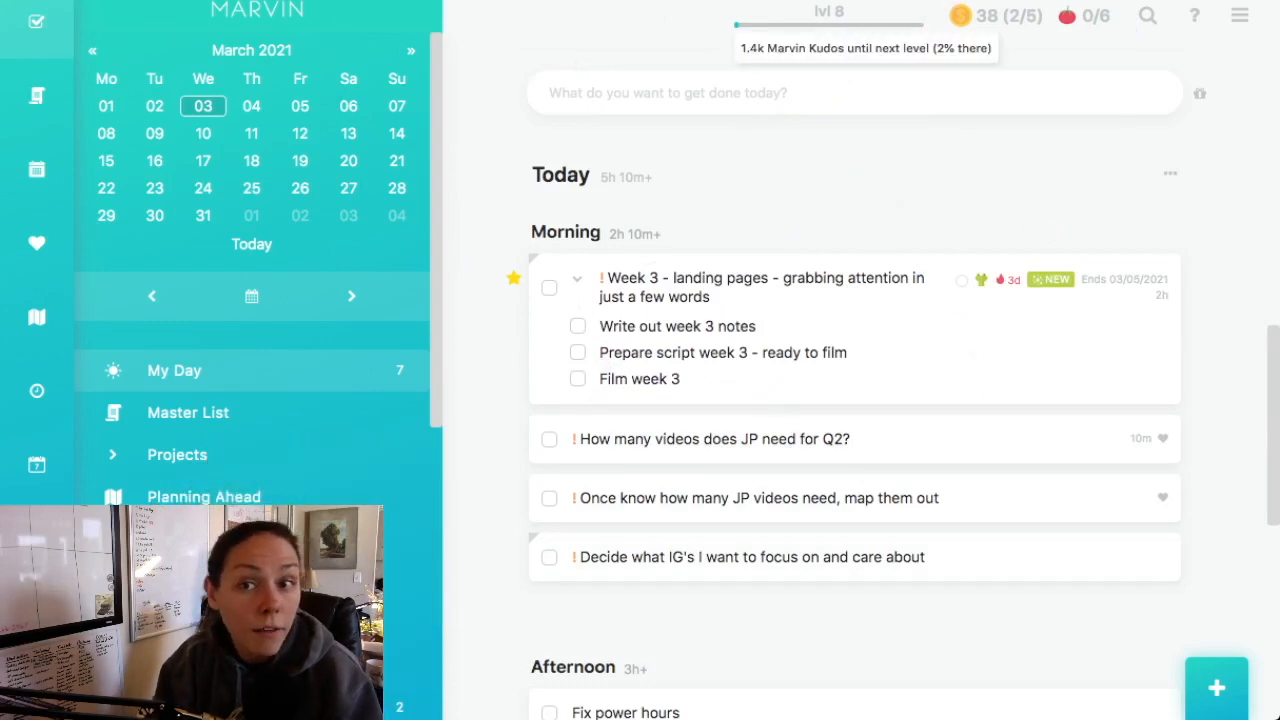
click(829, 18)
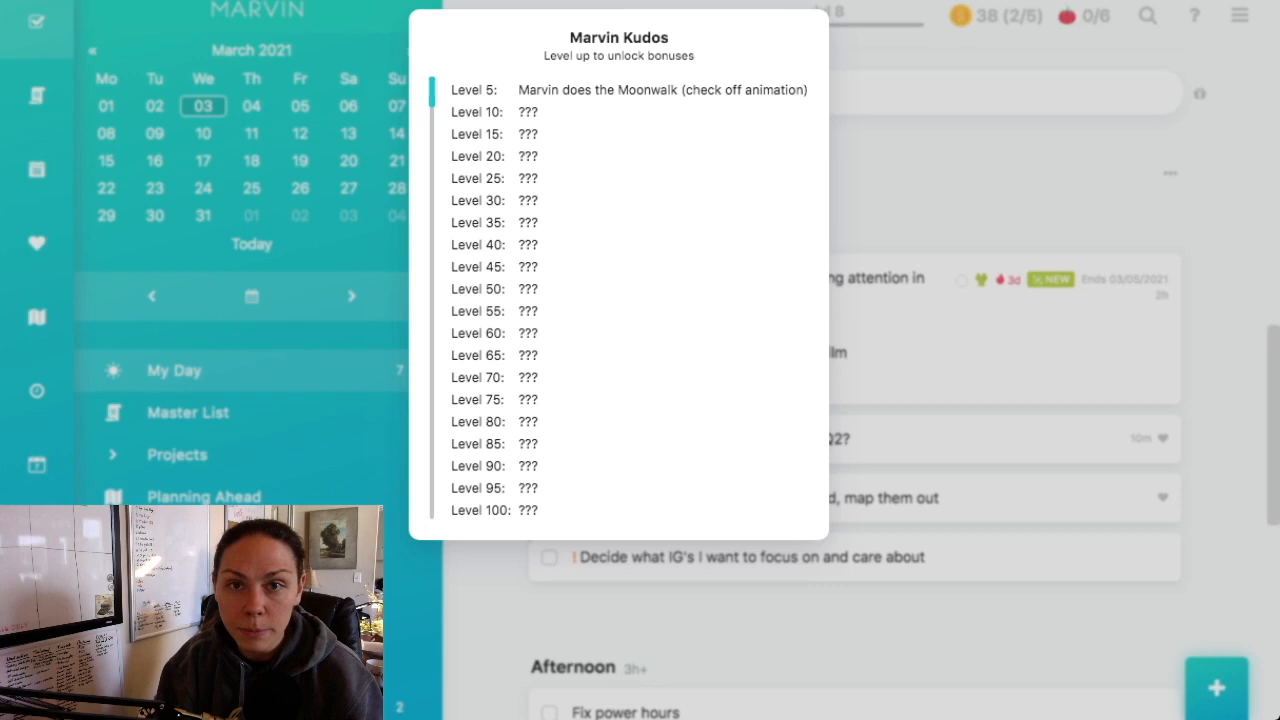
key(Escape)
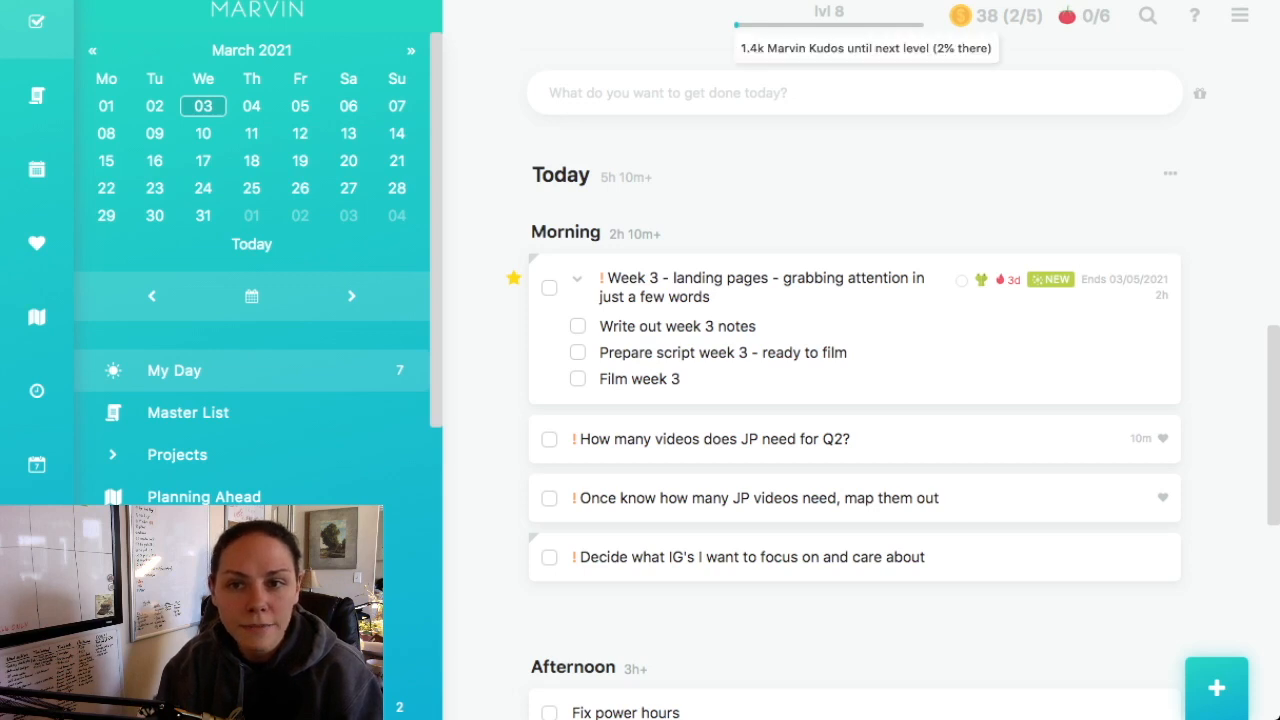
click(828, 20)
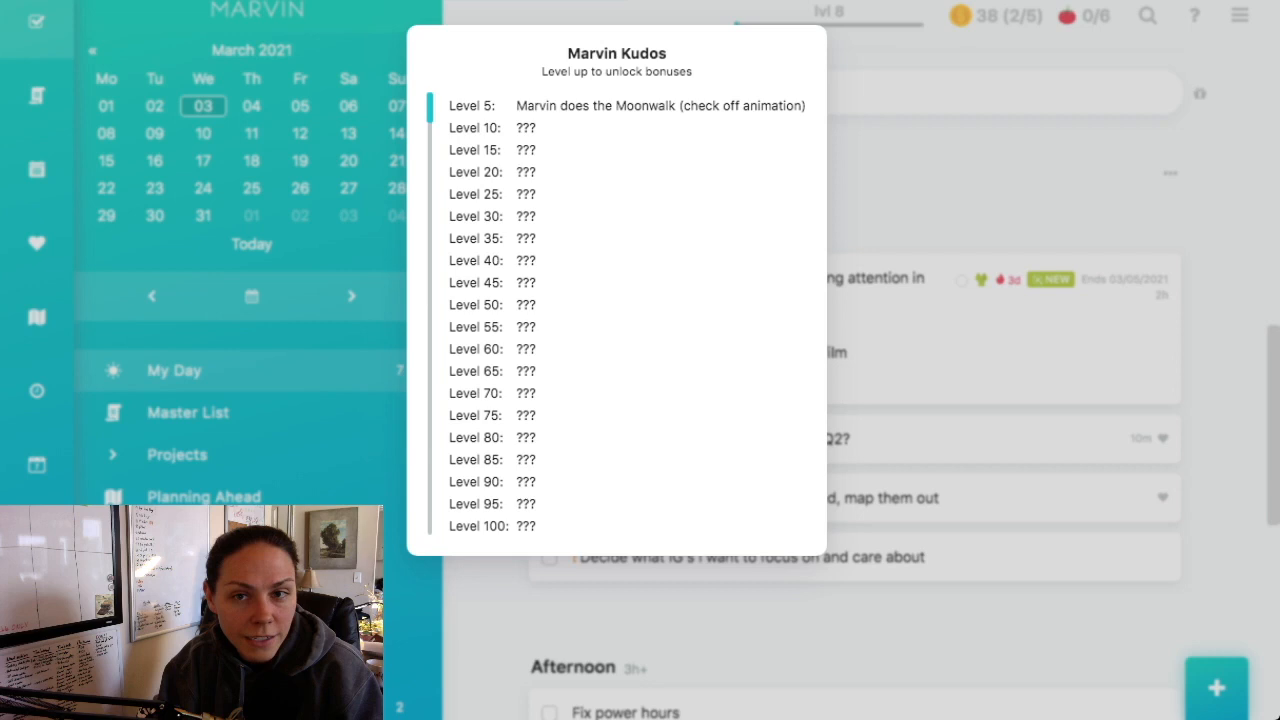
click(627, 132)
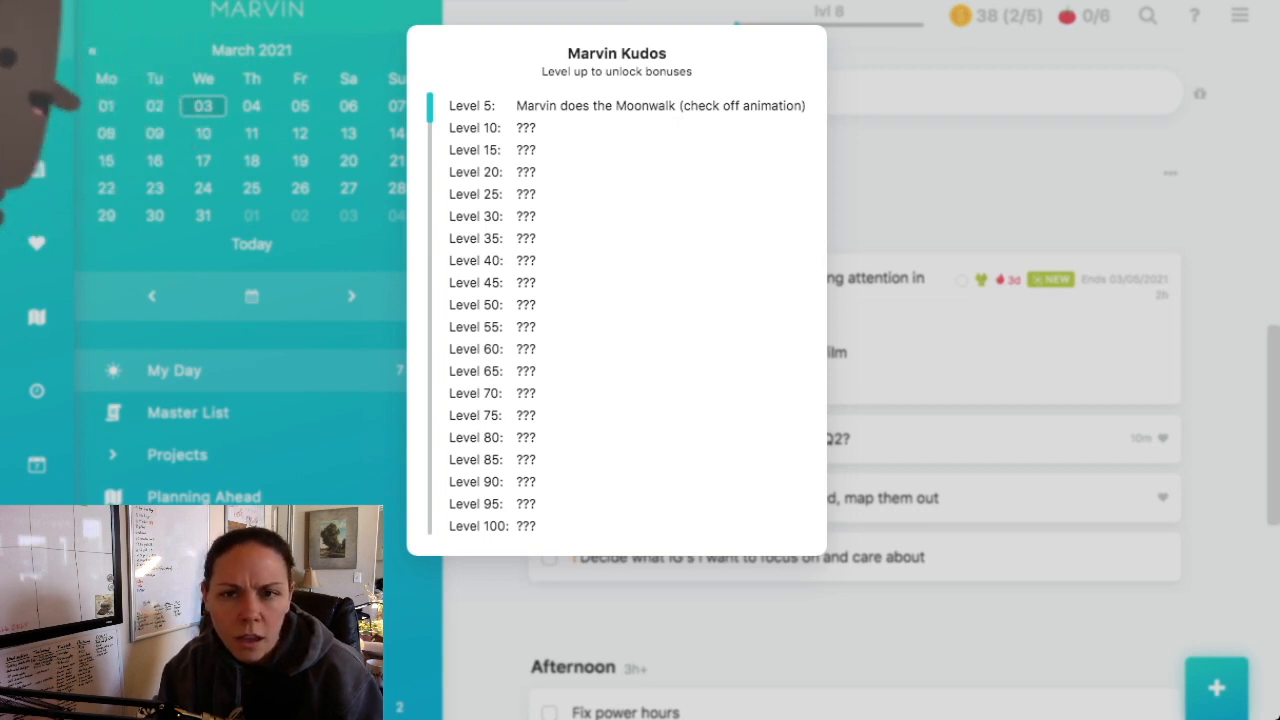
key(Escape)
- Look through today's tasks down to Completed Items and back up to the weekly targets and goal progress
scroll(855, 400, down, 4)
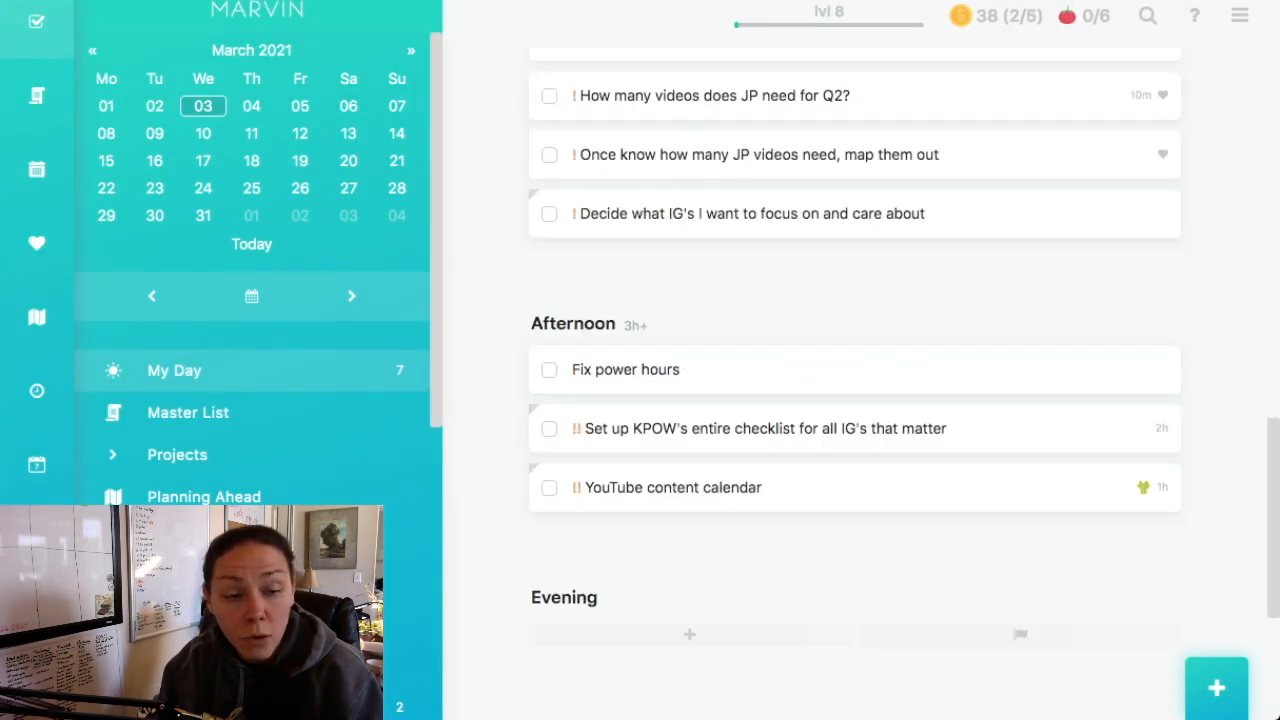
scroll(855, 400, down, 2)
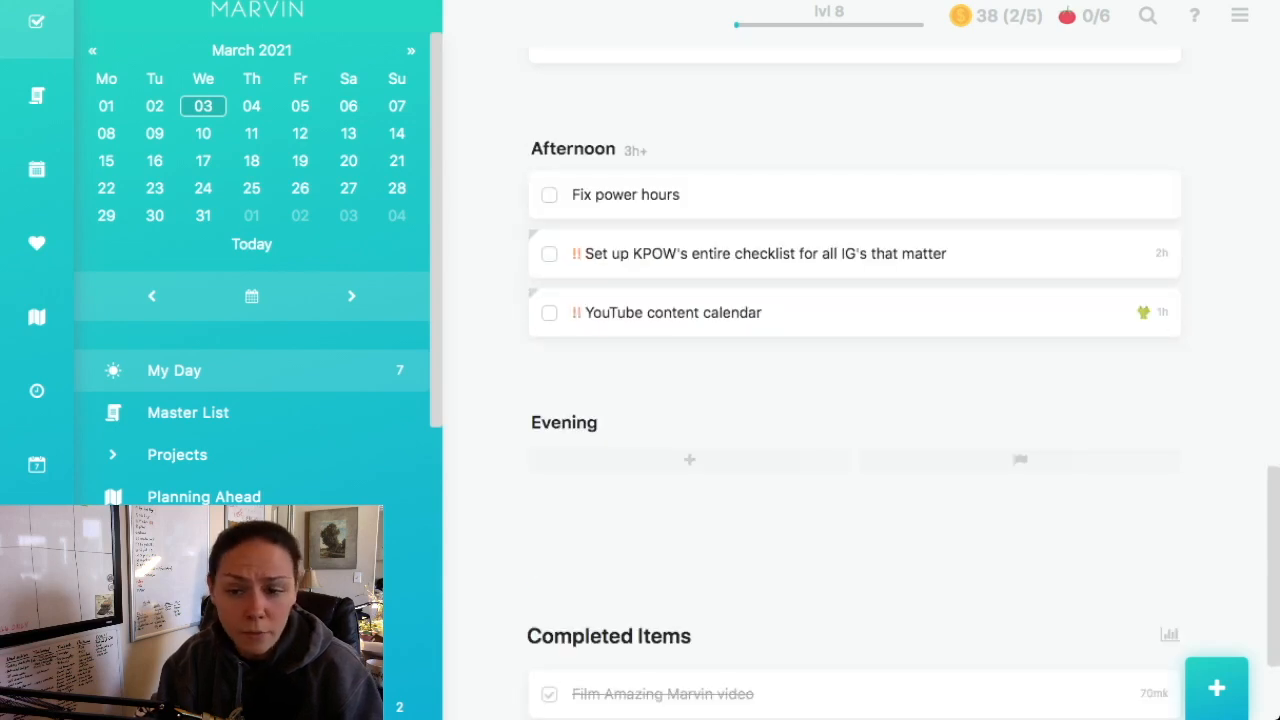
scroll(855, 400, up, 10)
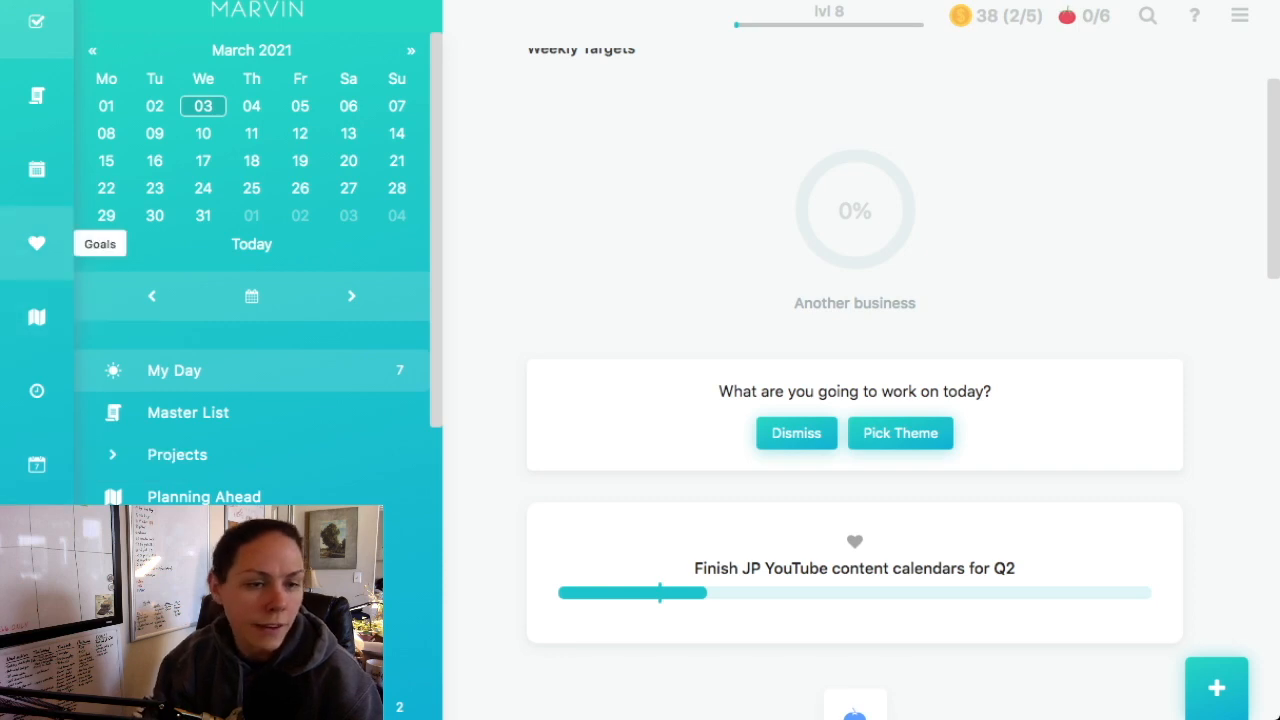
- Open the Goals overview and view the details of the goal "Finish JP YouTube content calendars for Q2"
click(36, 243)
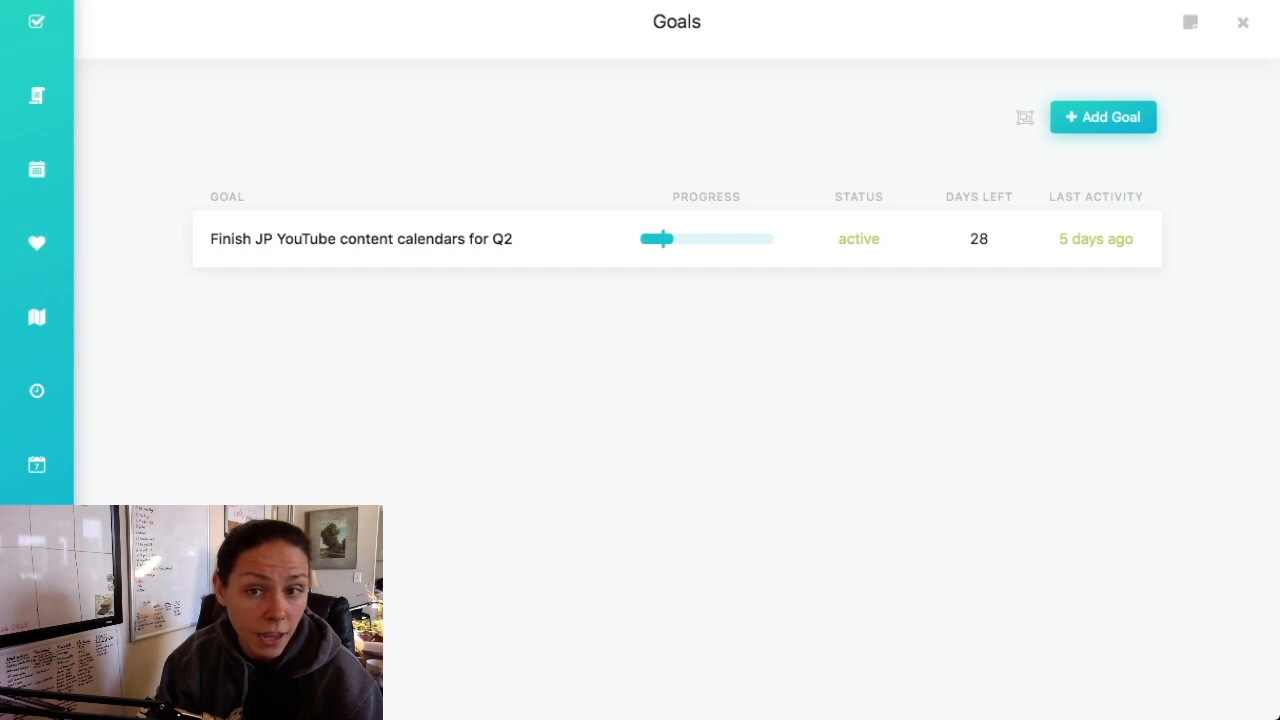
mouse_move(660, 238)
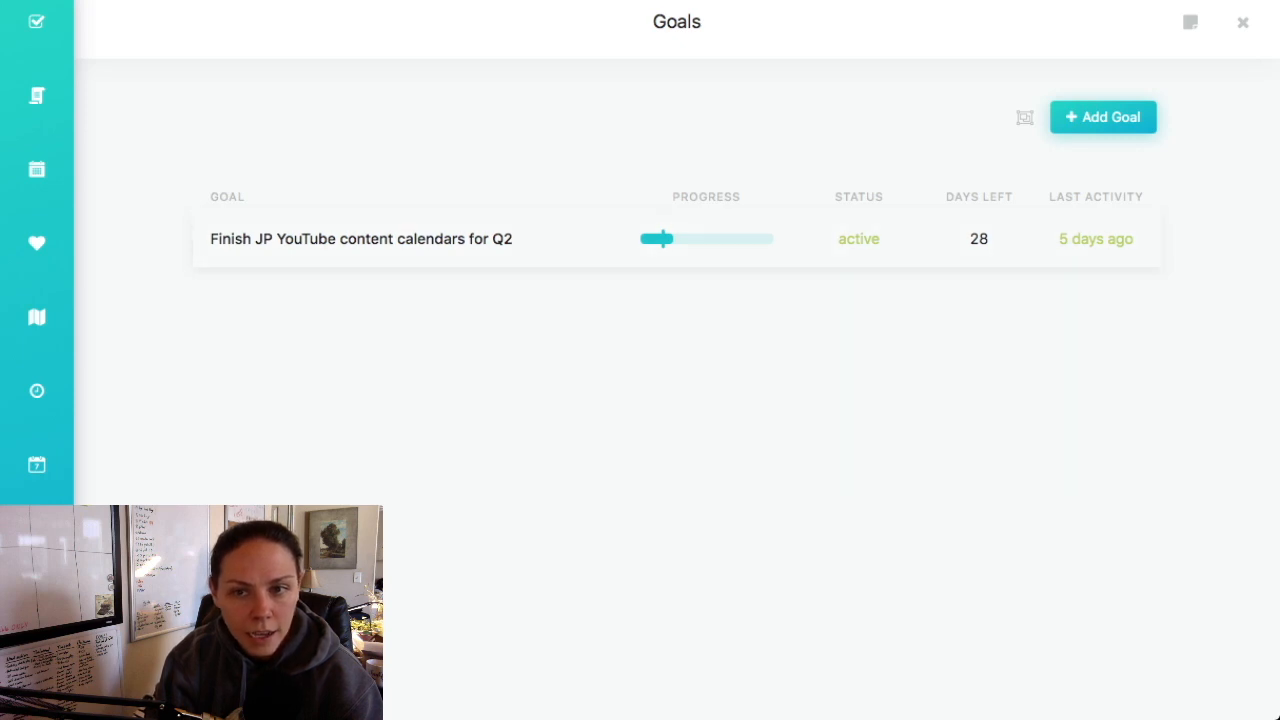
click(361, 238)
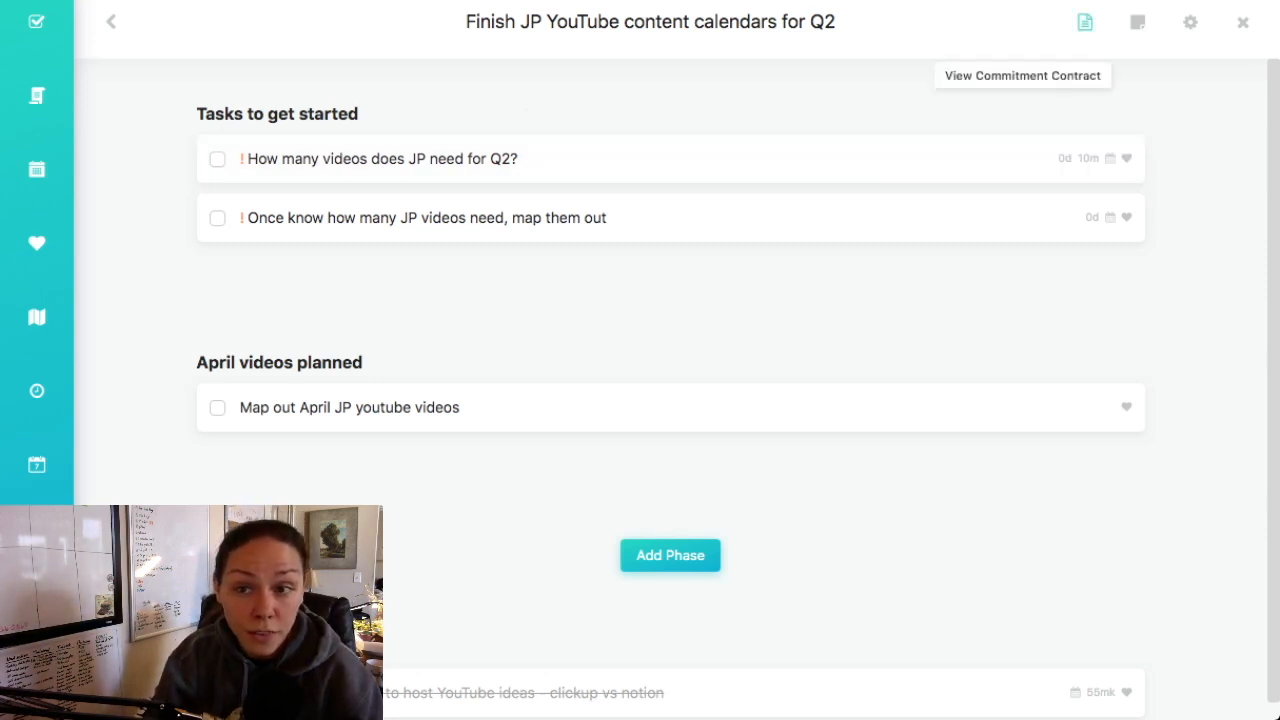
- Read the goal's Commitment Contract, covering its importance, difficulty, motivation and anticipated challenges, and close it
click(1085, 22)
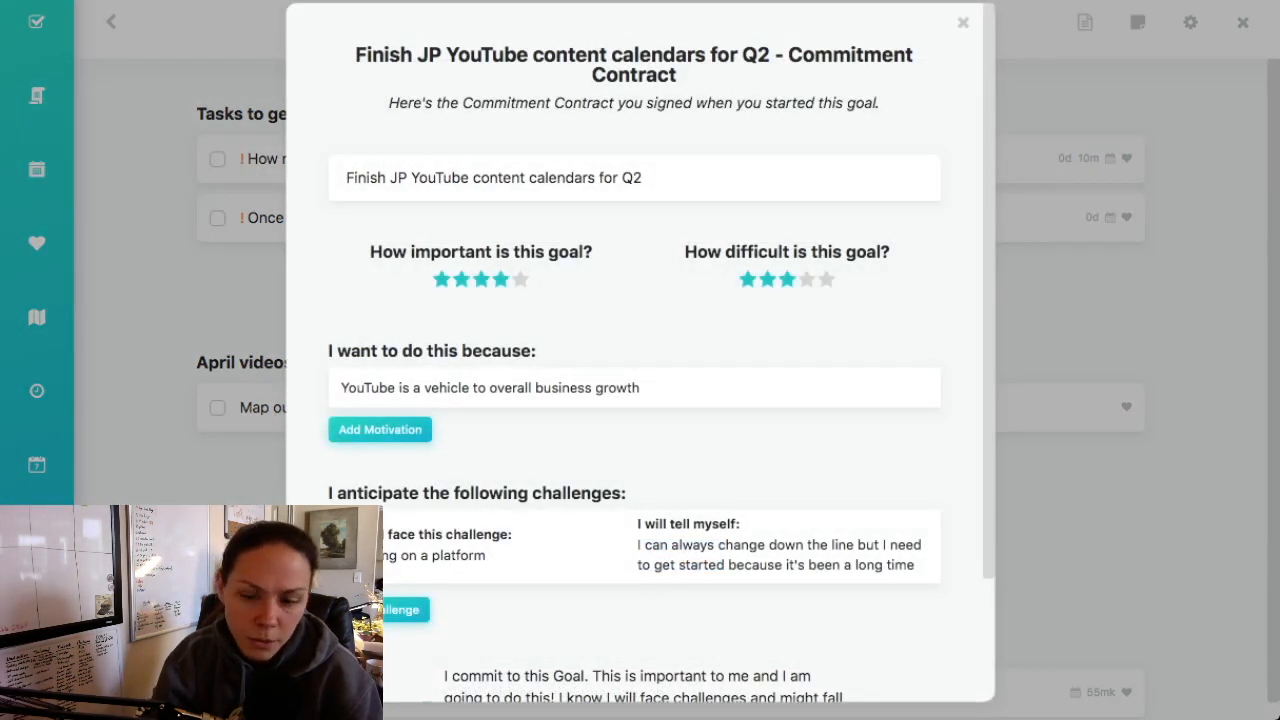
scroll(640, 400, down, 2)
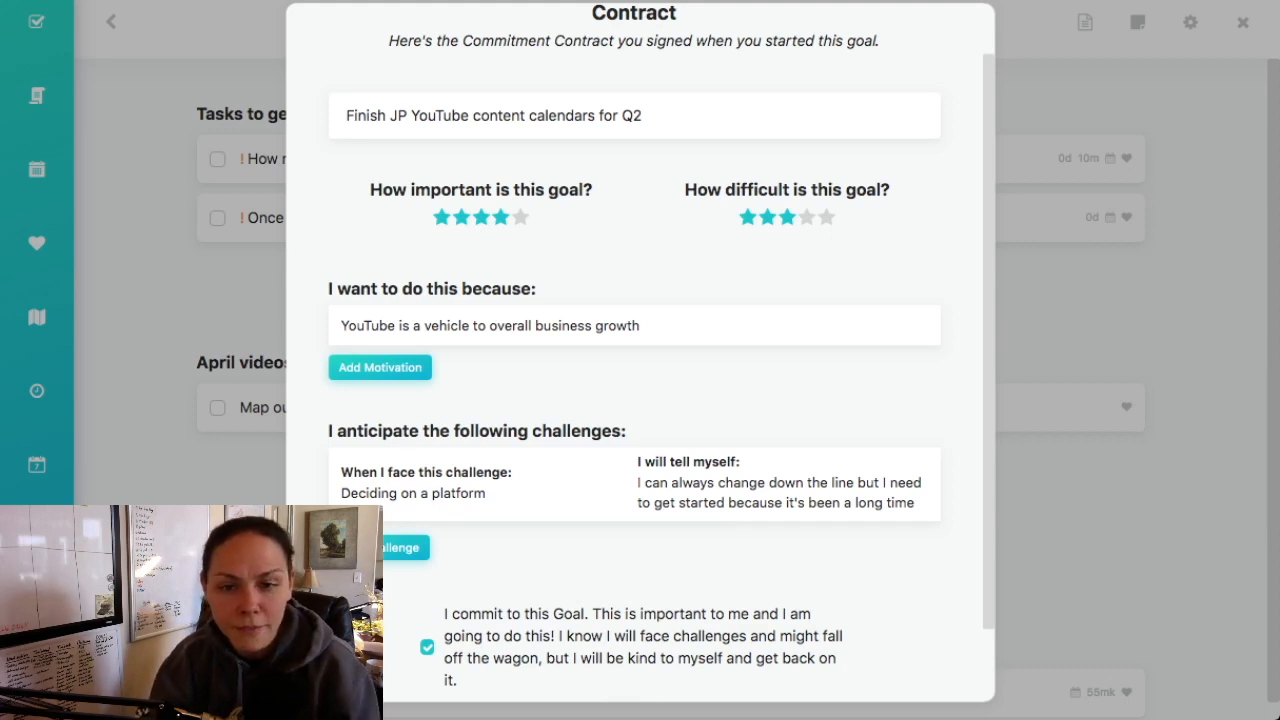
scroll(640, 360, down, 1)
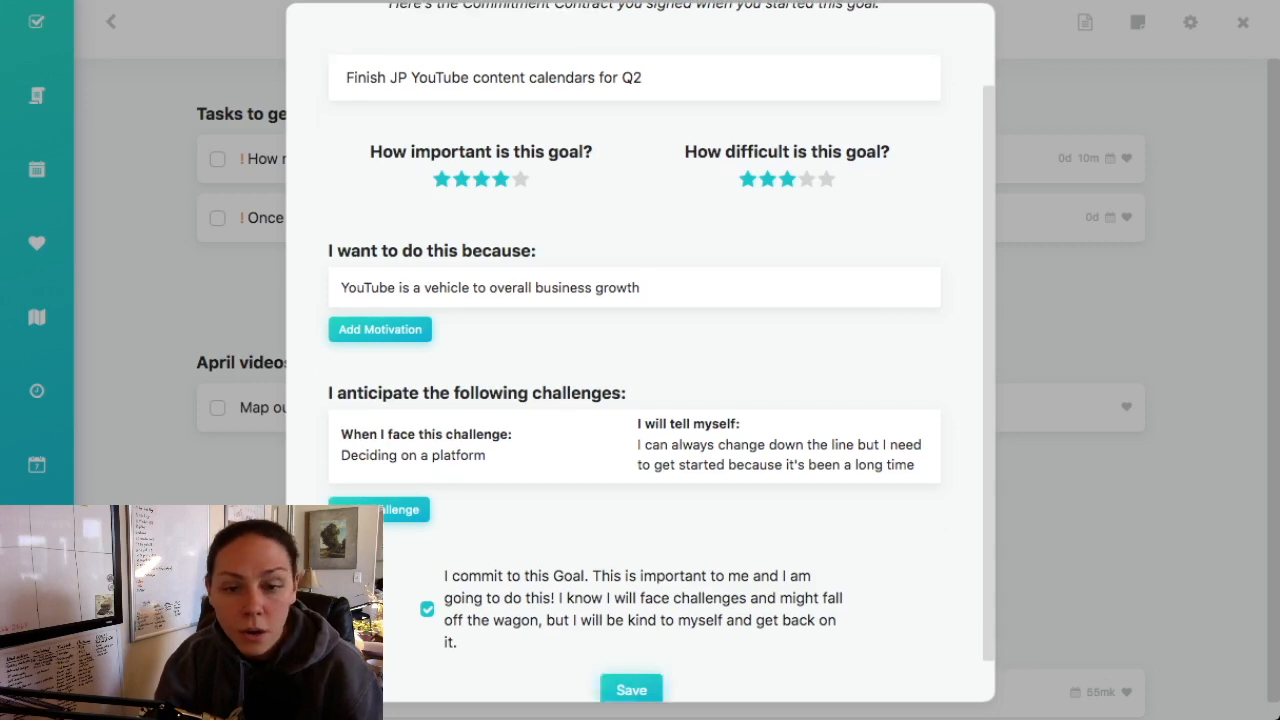
scroll(640, 360, down, 1)
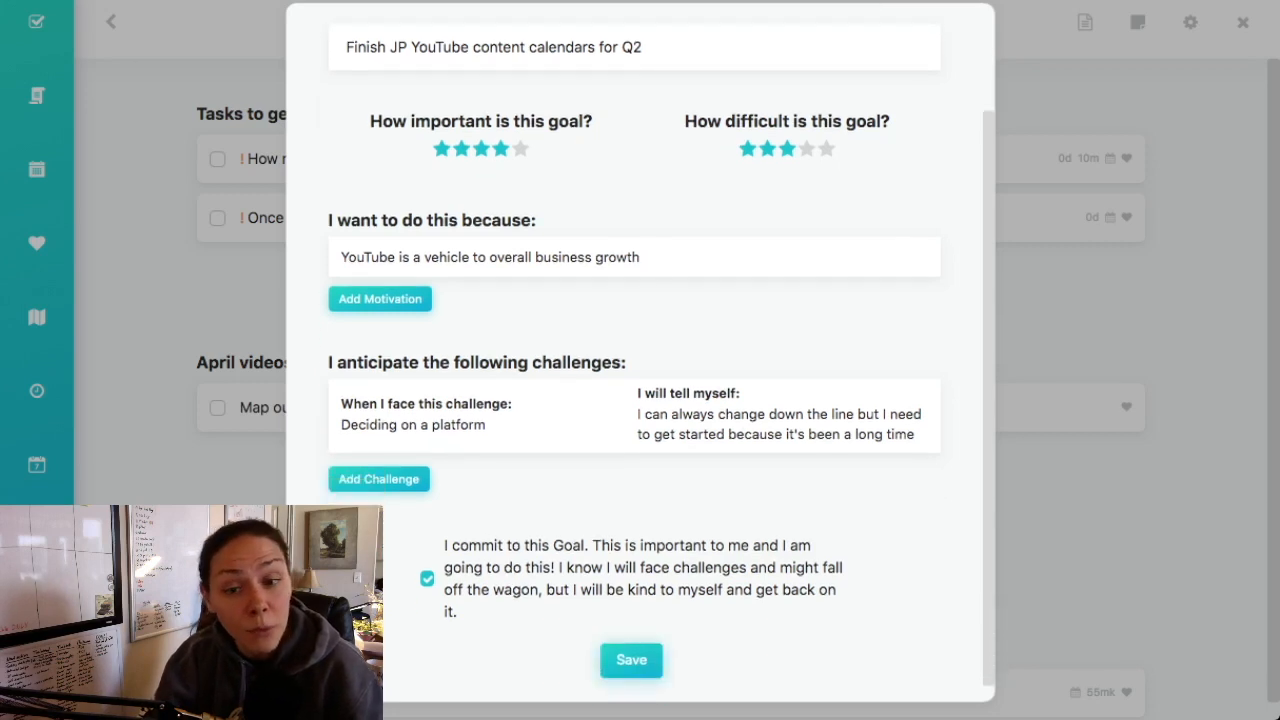
scroll(634, 360, up, 3)
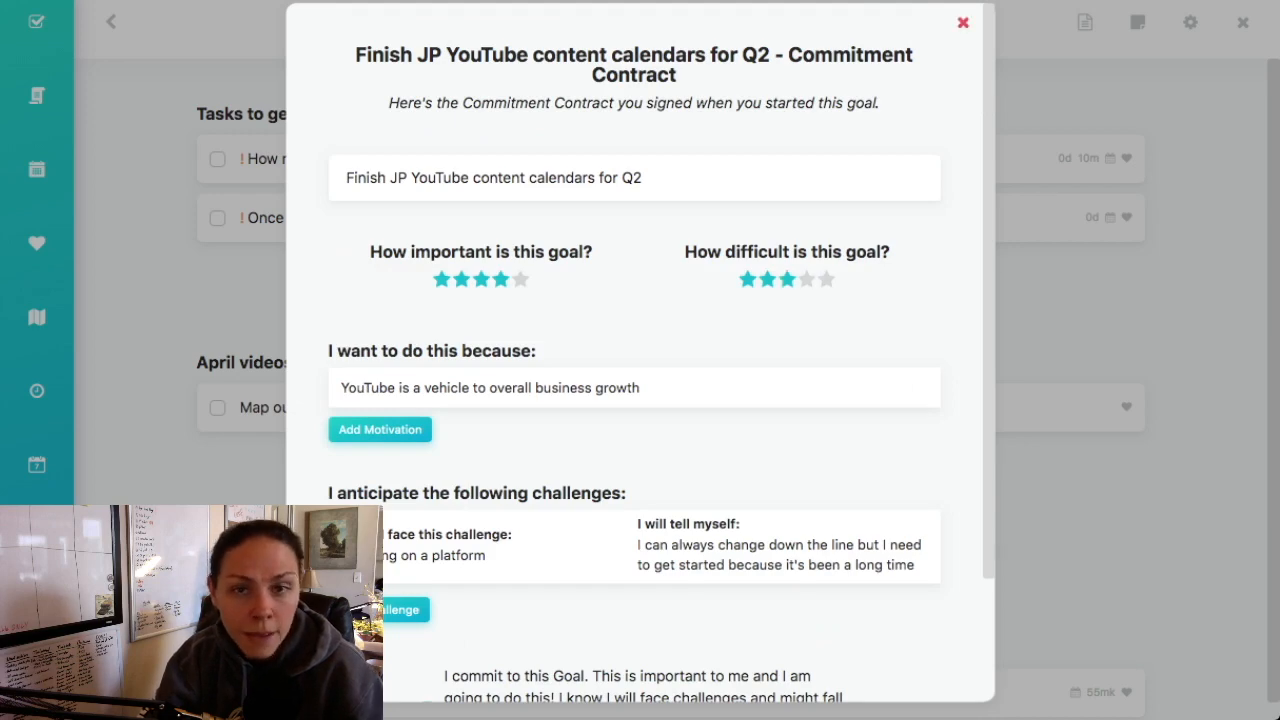
click(962, 22)
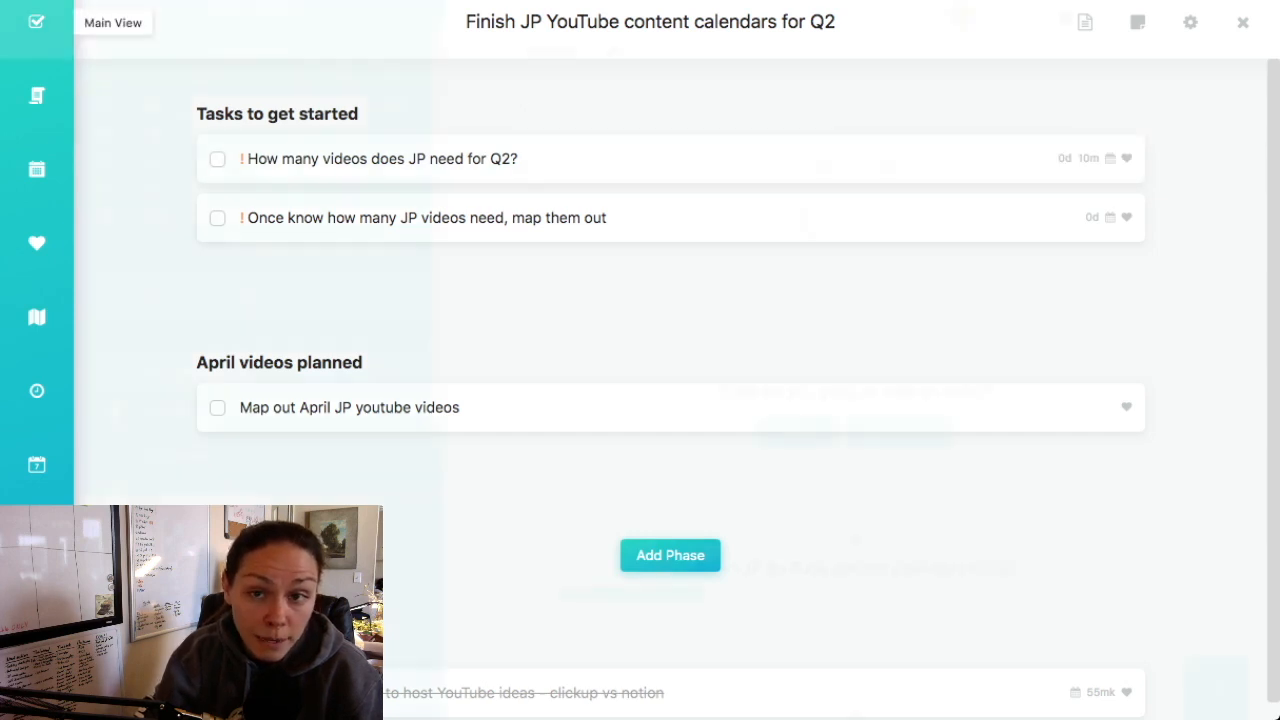
- Return to the main view, show the Today list's action options and look through the day's tasks down to Completed Items
click(36, 22)
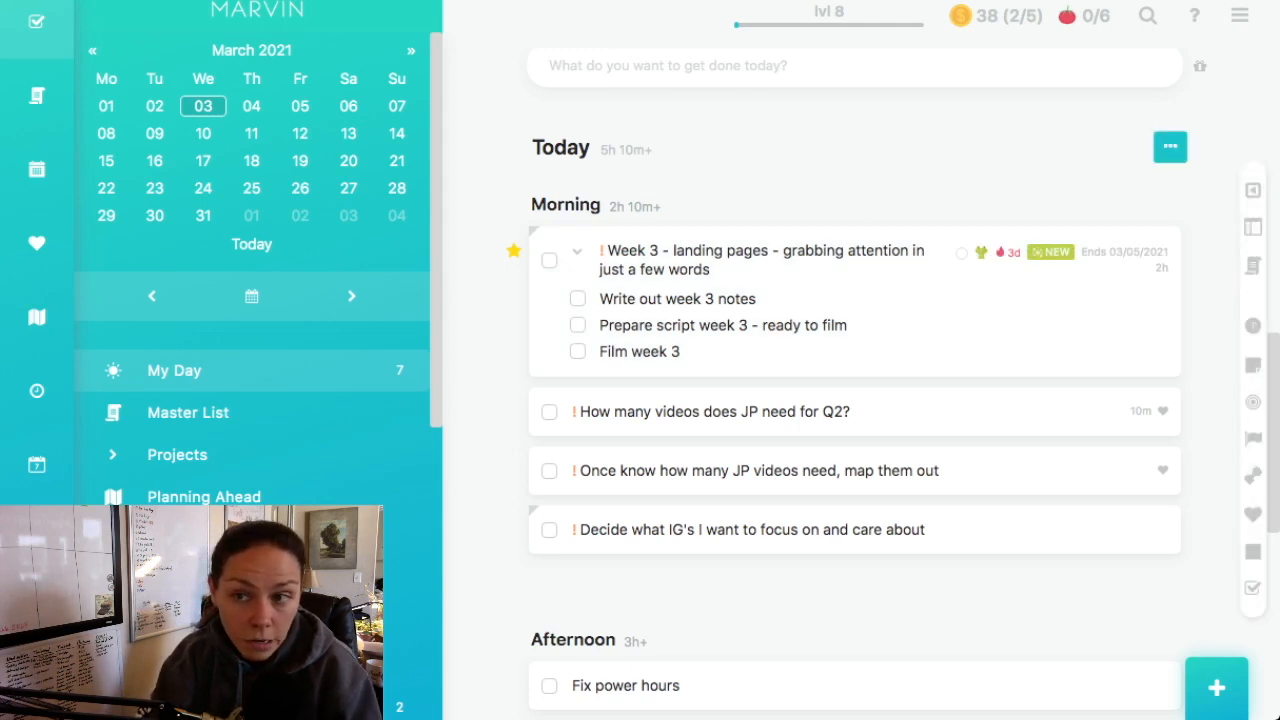
click(1170, 146)
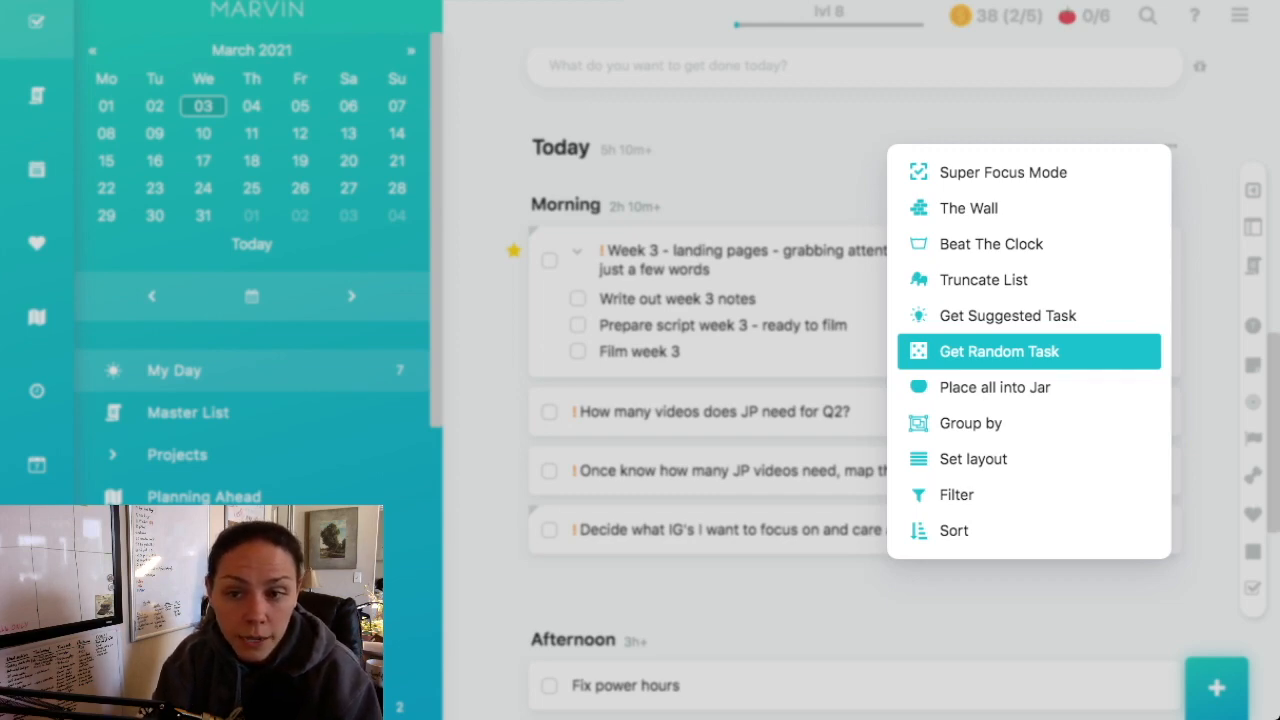
key(Return)
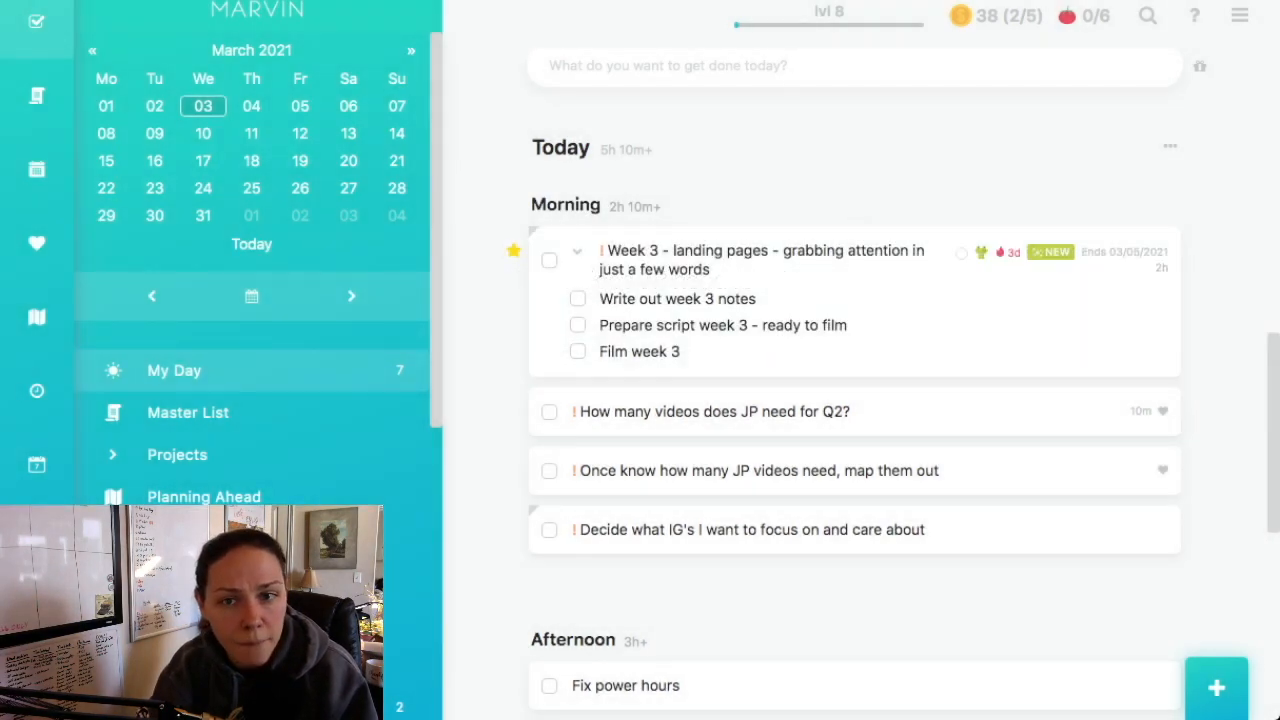
scroll(855, 400, down, 1)
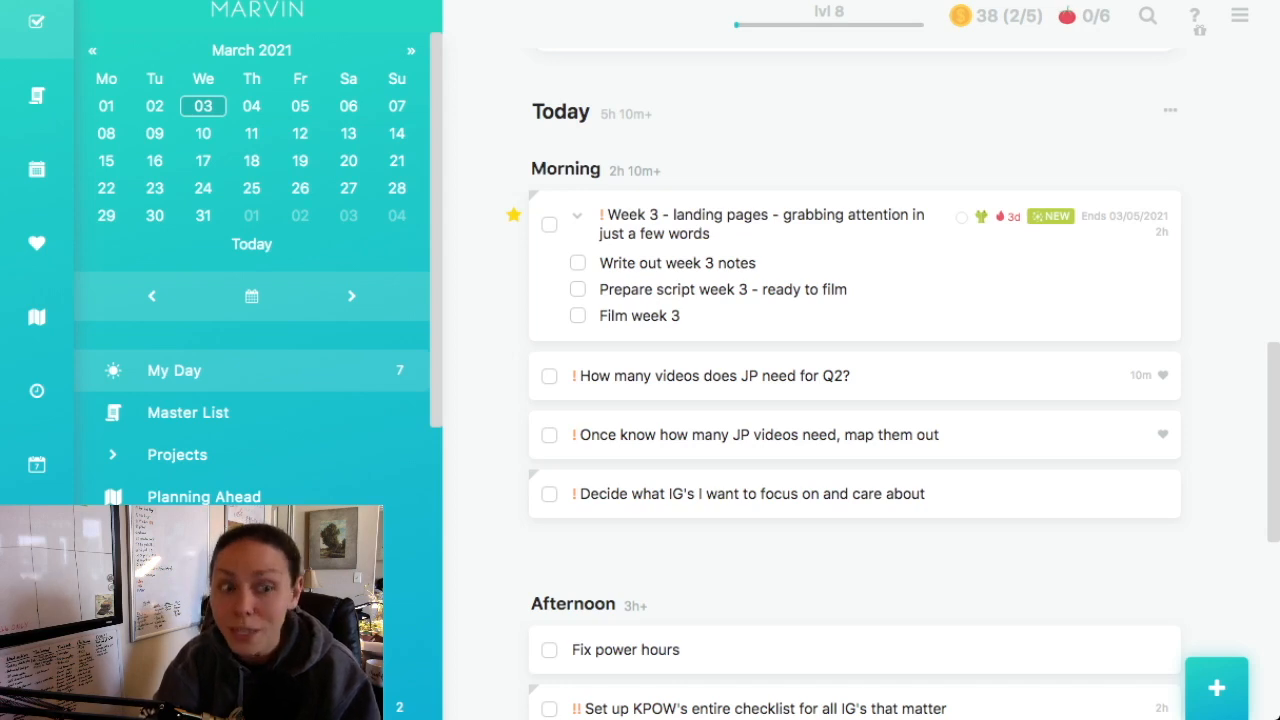
scroll(855, 400, down, 10)
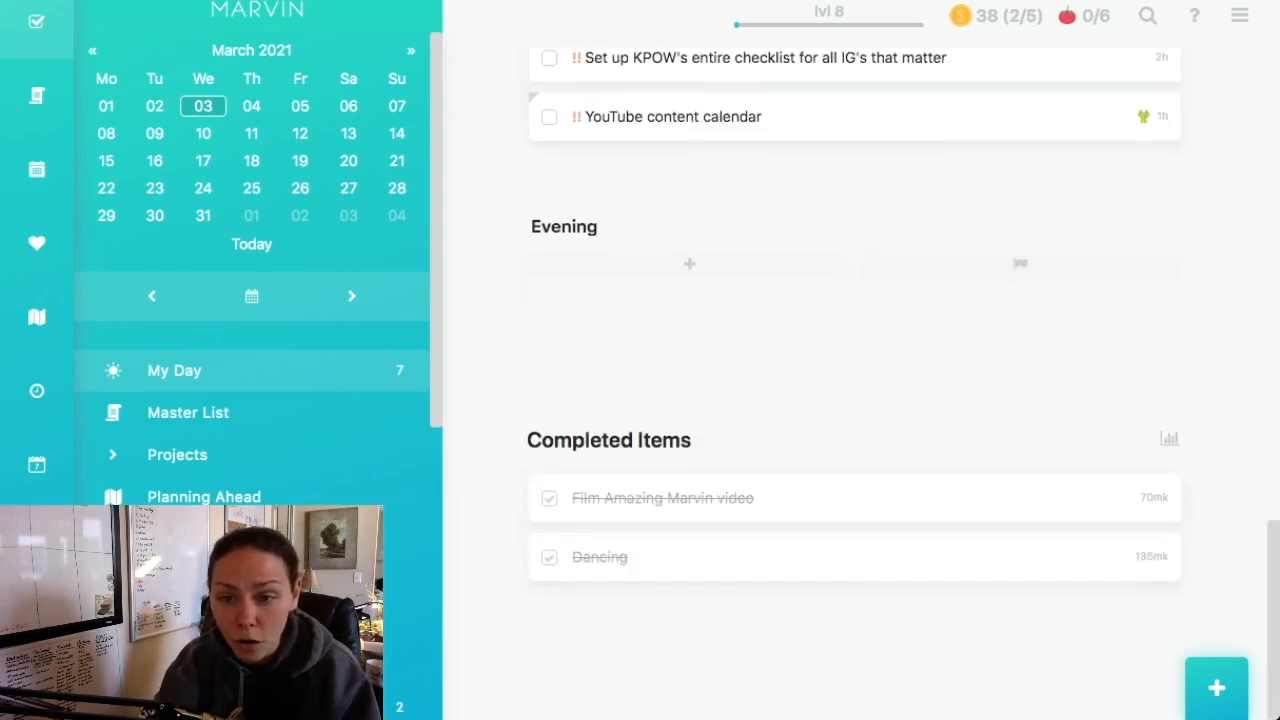
- Open the Stats page and view the task counts for this month and the preceding month
scroll(855, 400, up, 8)
scroll(855, 400, up, 8)
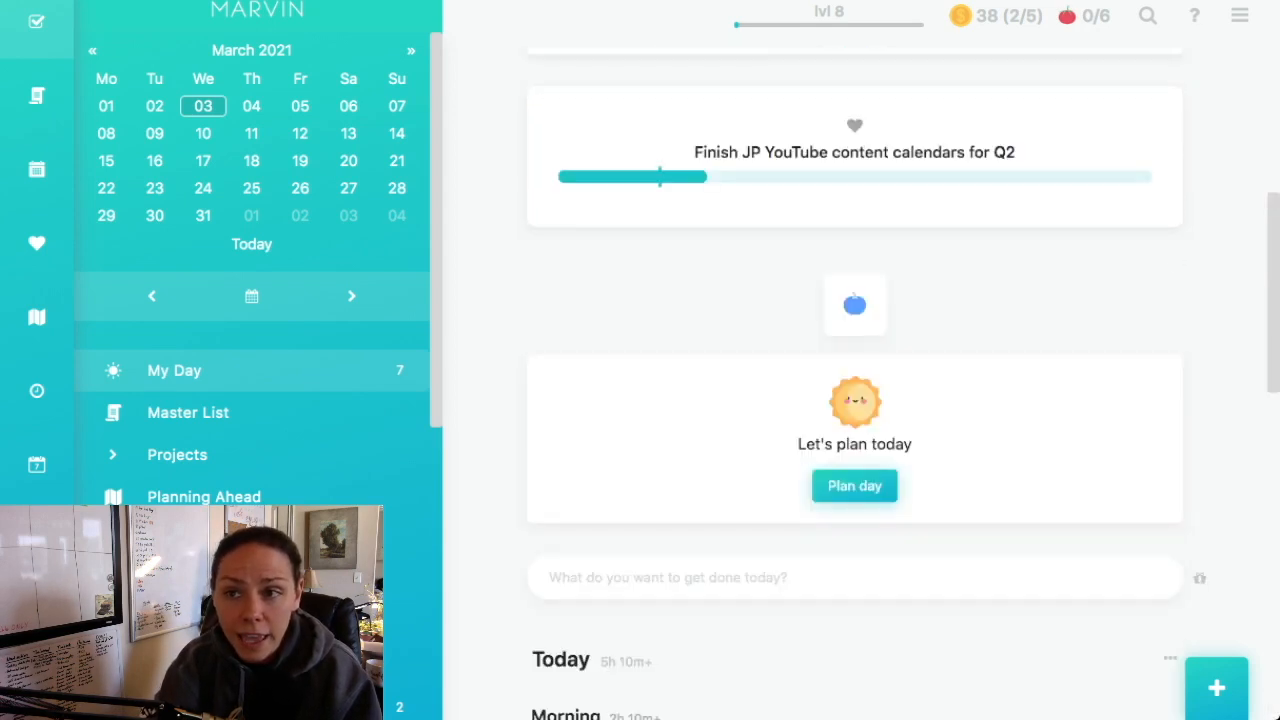
scroll(855, 400, up, 6)
click(1239, 15)
click(1000, 183)
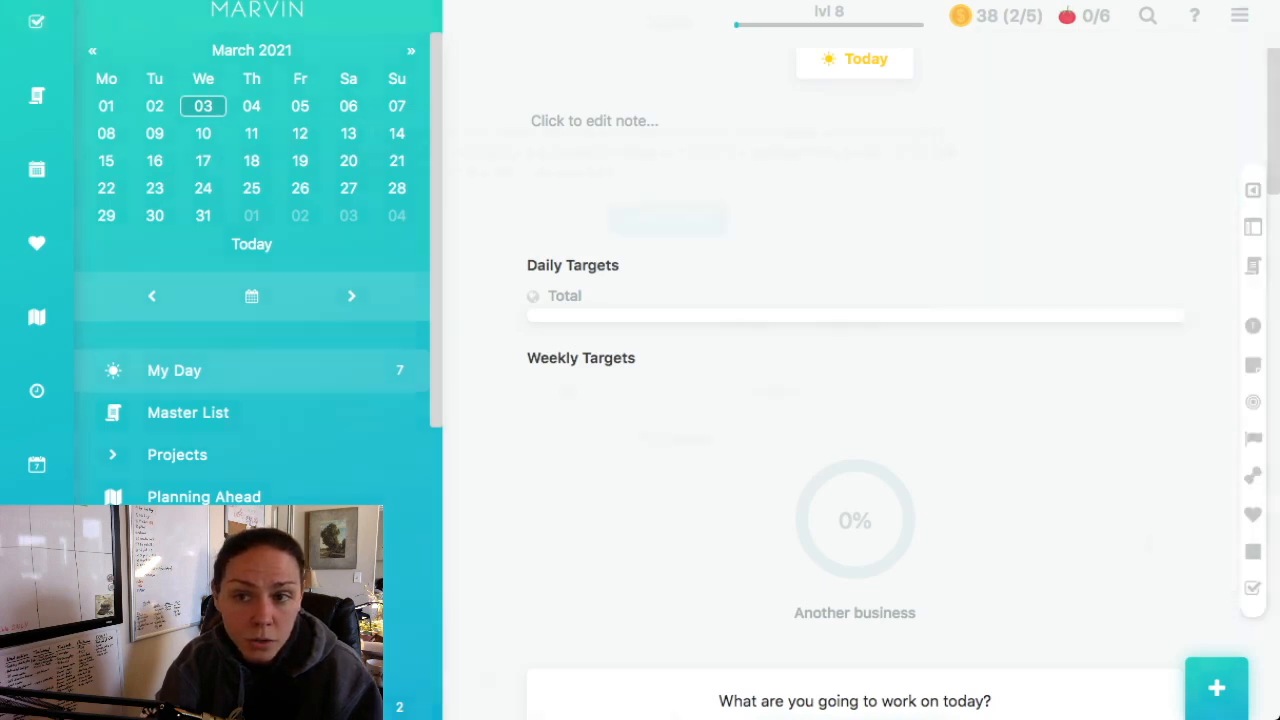
scroll(670, 400, down, 1)
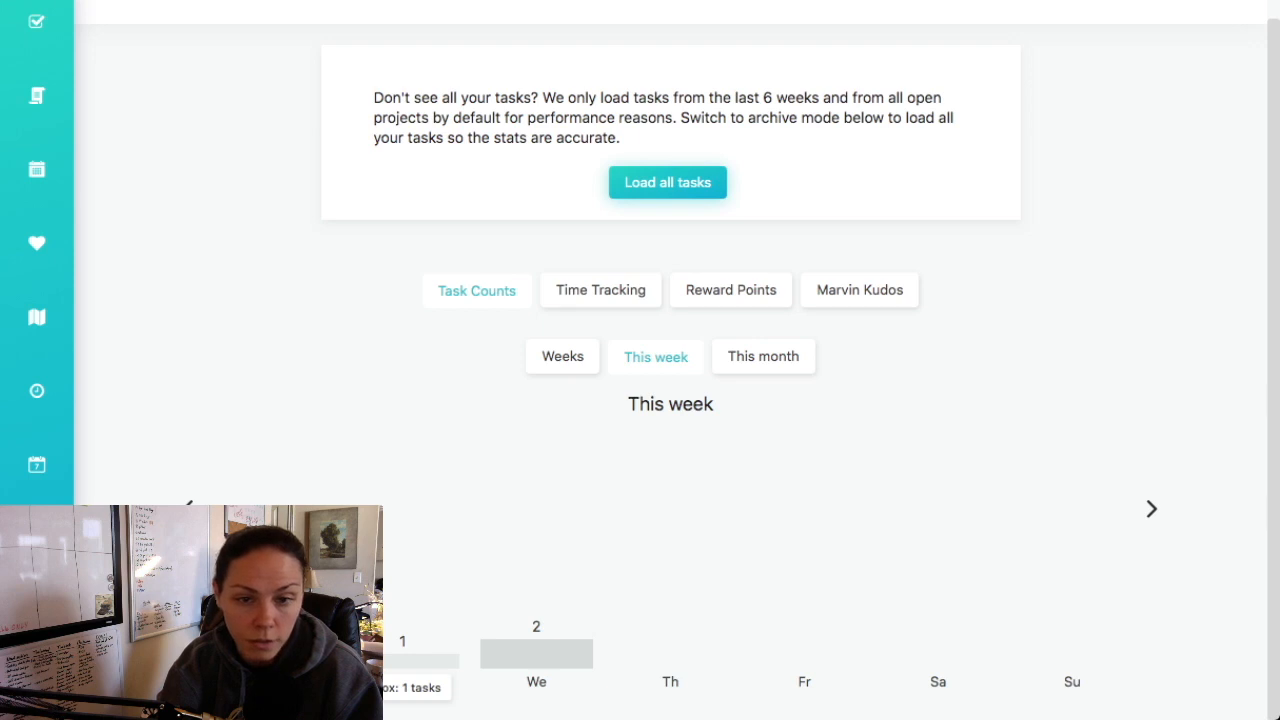
click(763, 356)
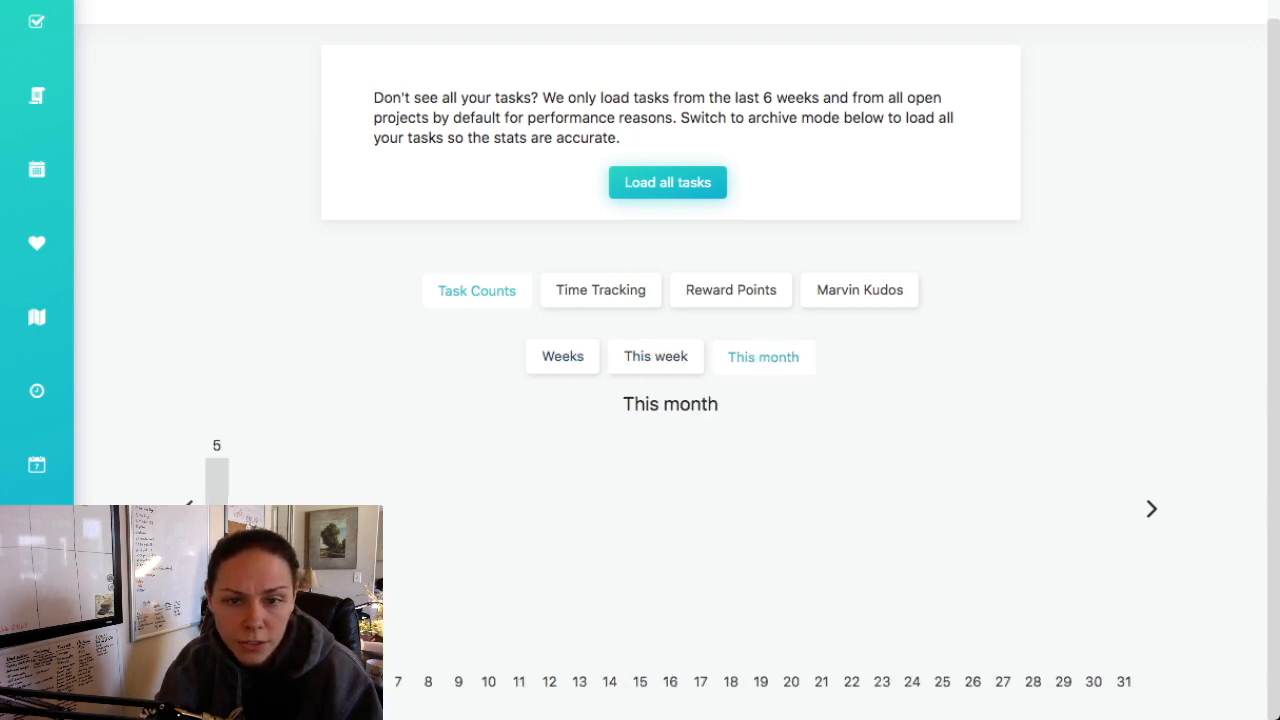
click(189, 508)
- View the Time Tracking, Reward Points and Marvin Kudos statistics and close the Stats page
click(600, 289)
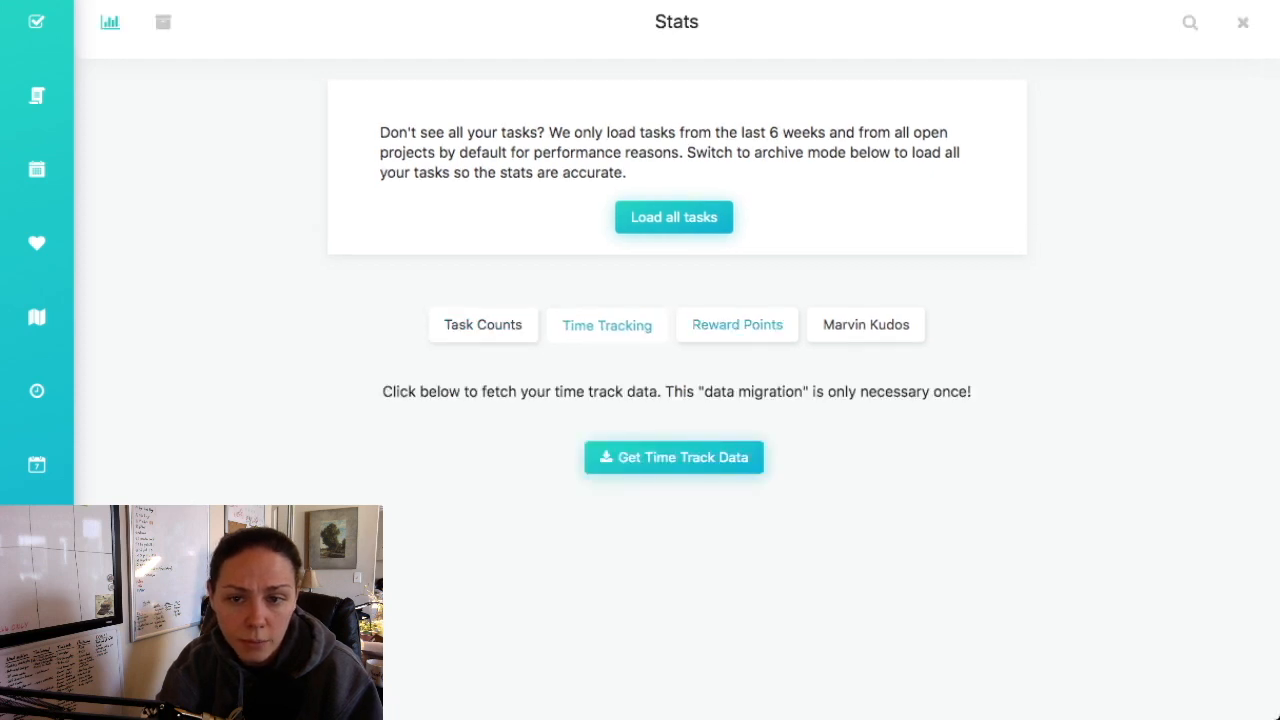
click(737, 324)
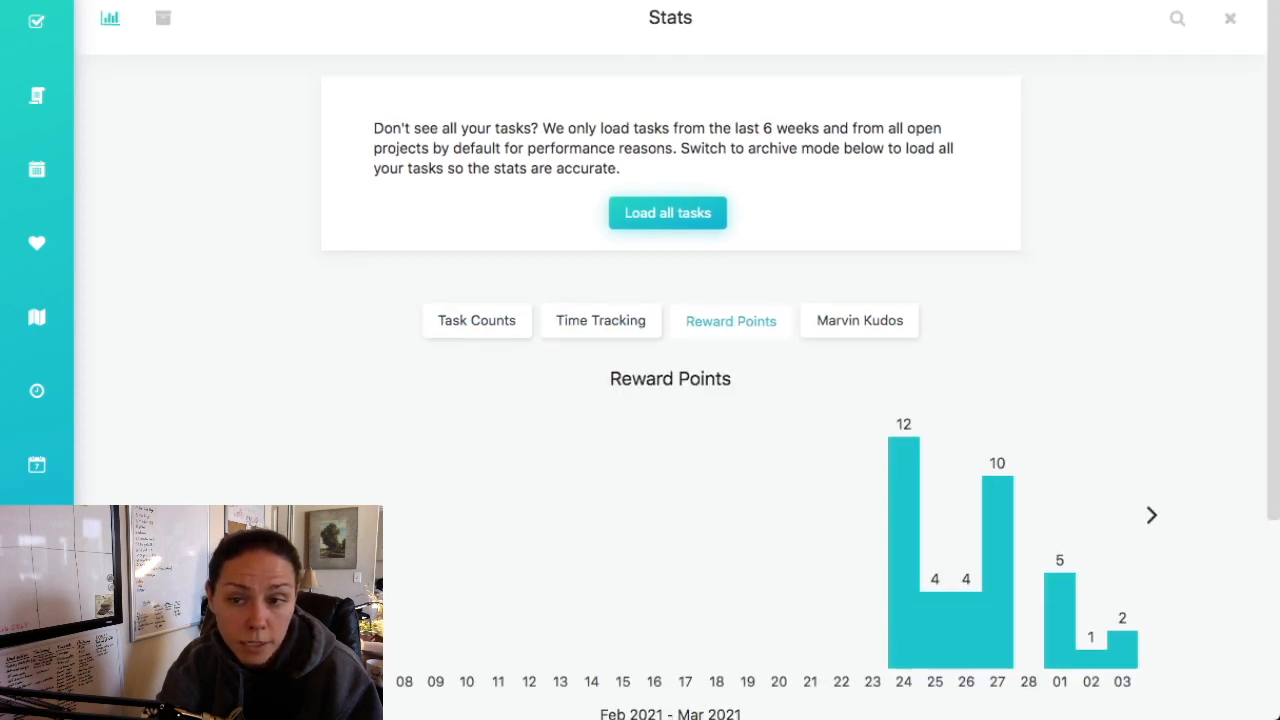
click(866, 324)
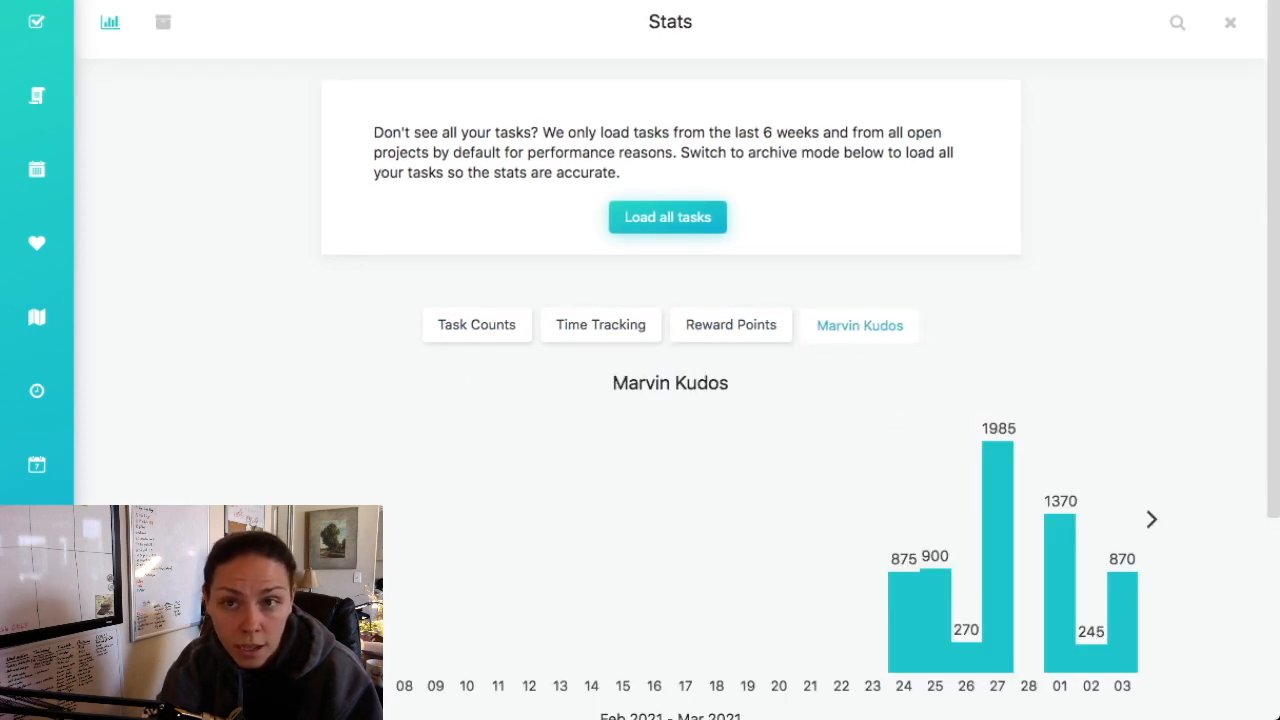
click(1230, 22)
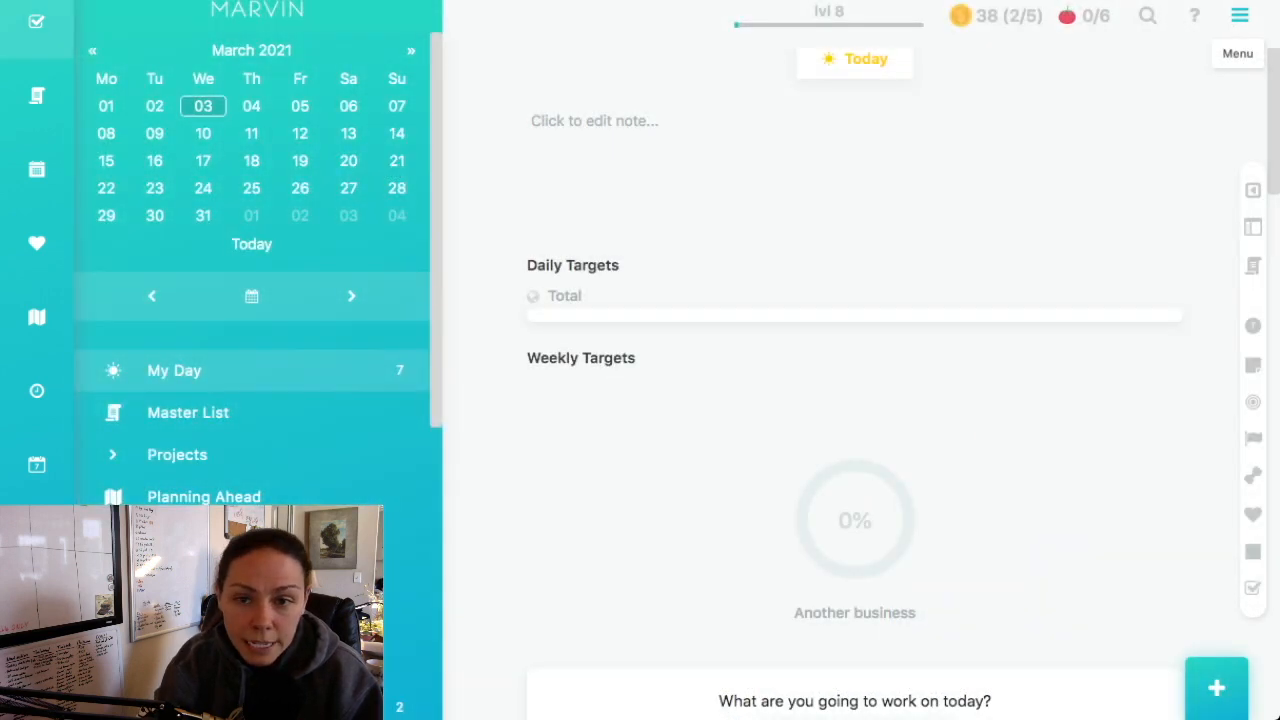